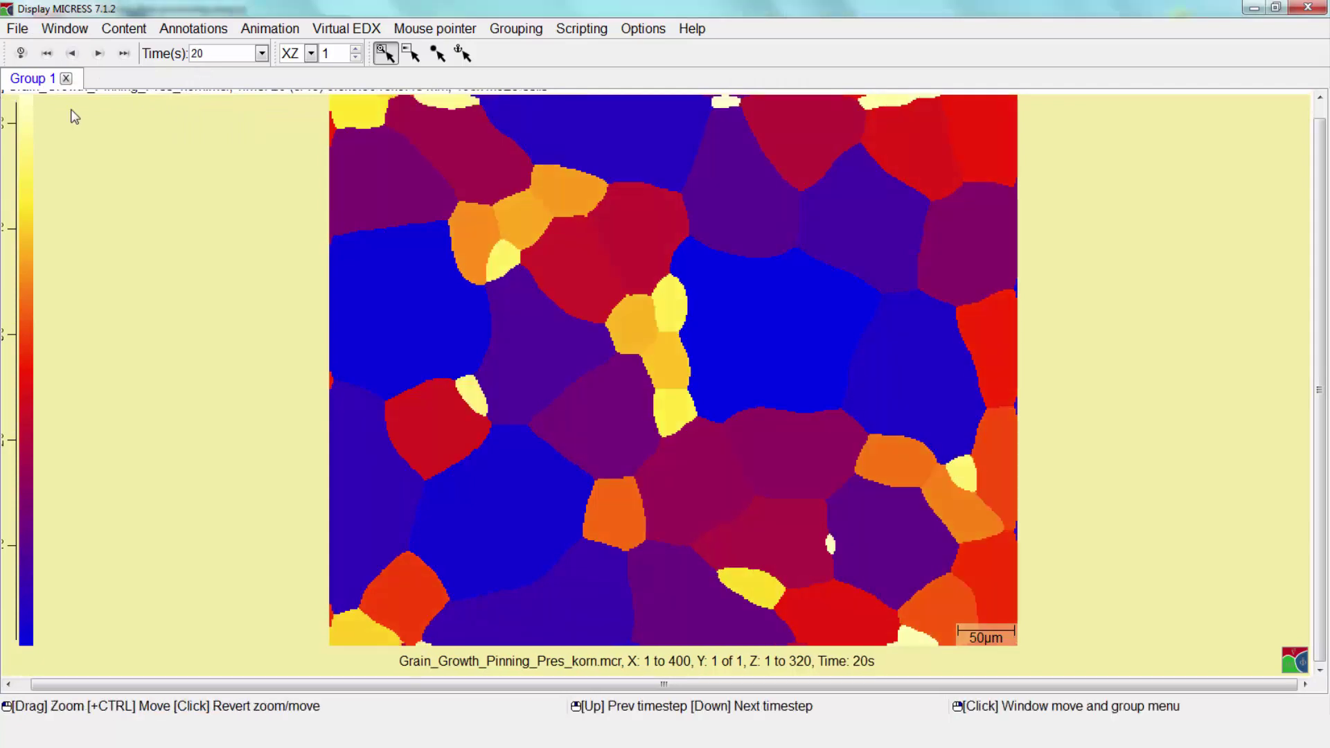
Step: Show the grain structure at the first timestep, 0 s, and at the last timestep, 1000 s
{"action": "mouse_move", "coordinate": [76, 126]}
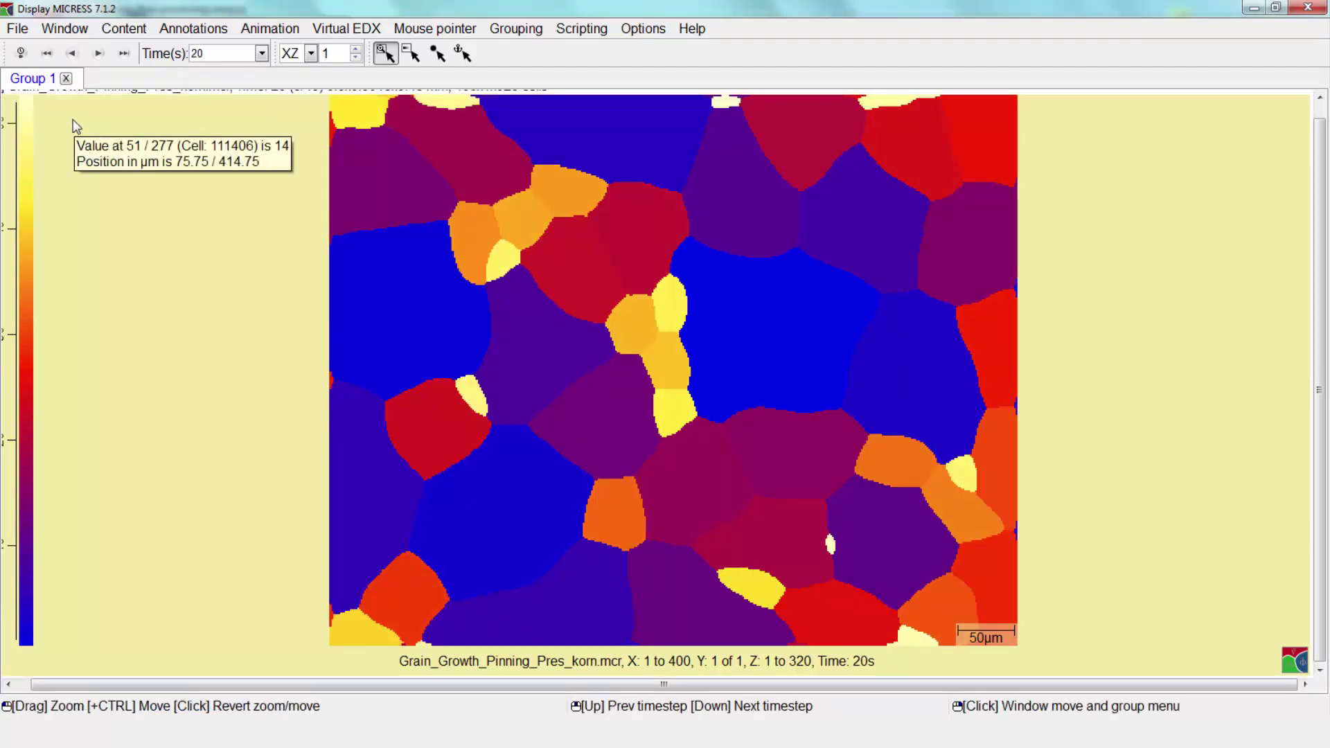
{"action": "left_click", "coordinate": [44, 57]}
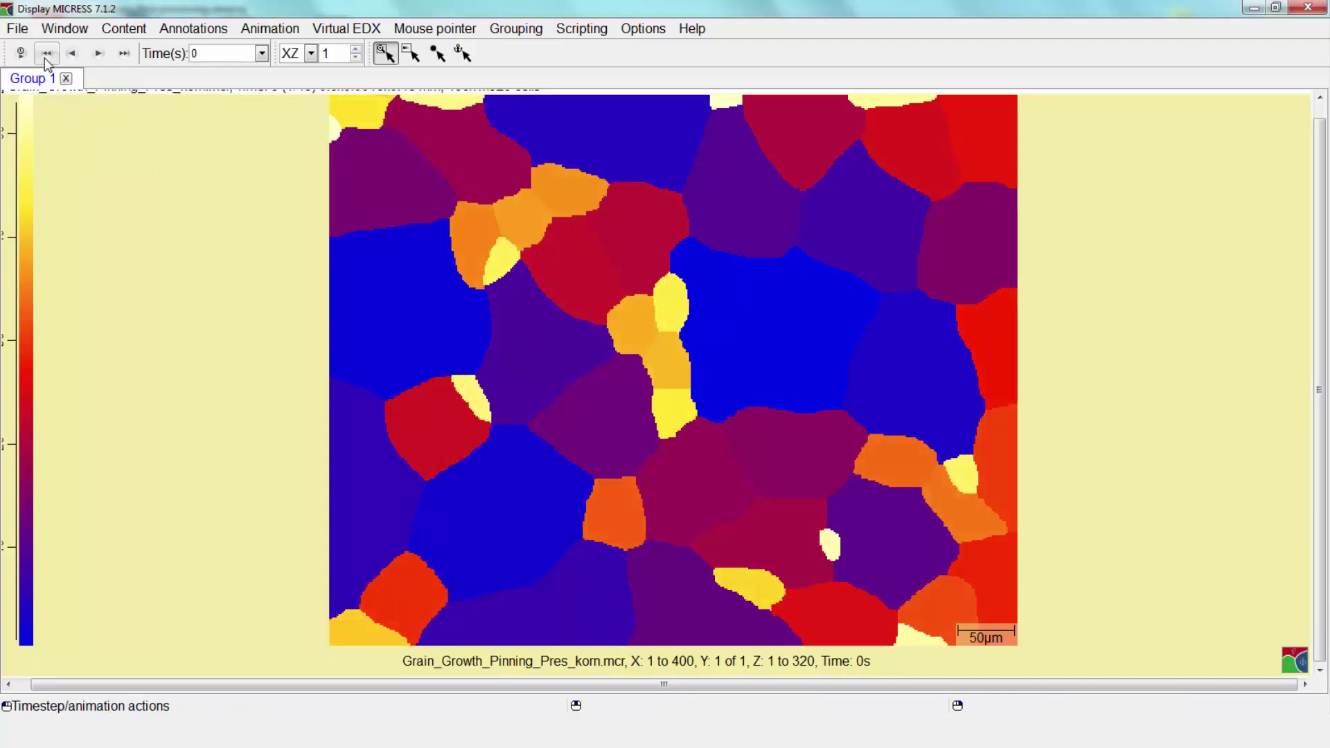
{"action": "left_click", "coordinate": [124, 56]}
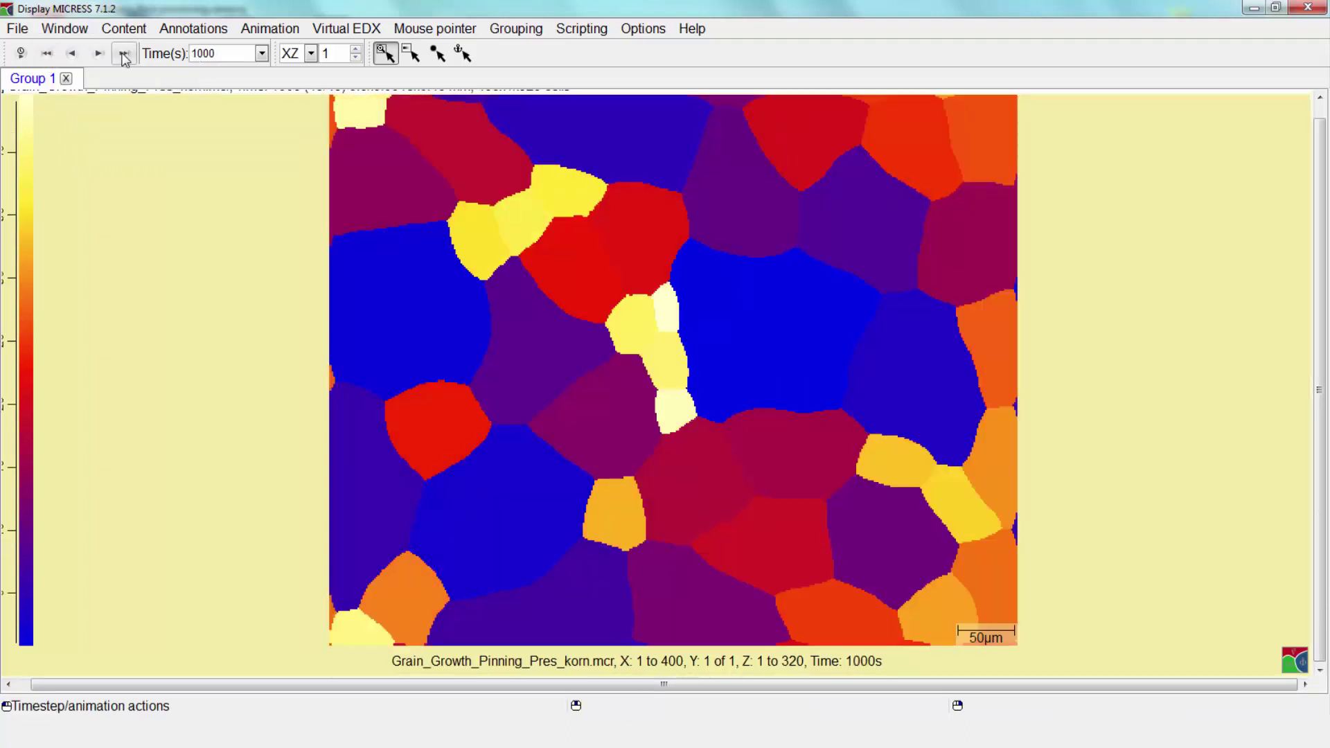
{"action": "mouse_move", "coordinate": [103, 139]}
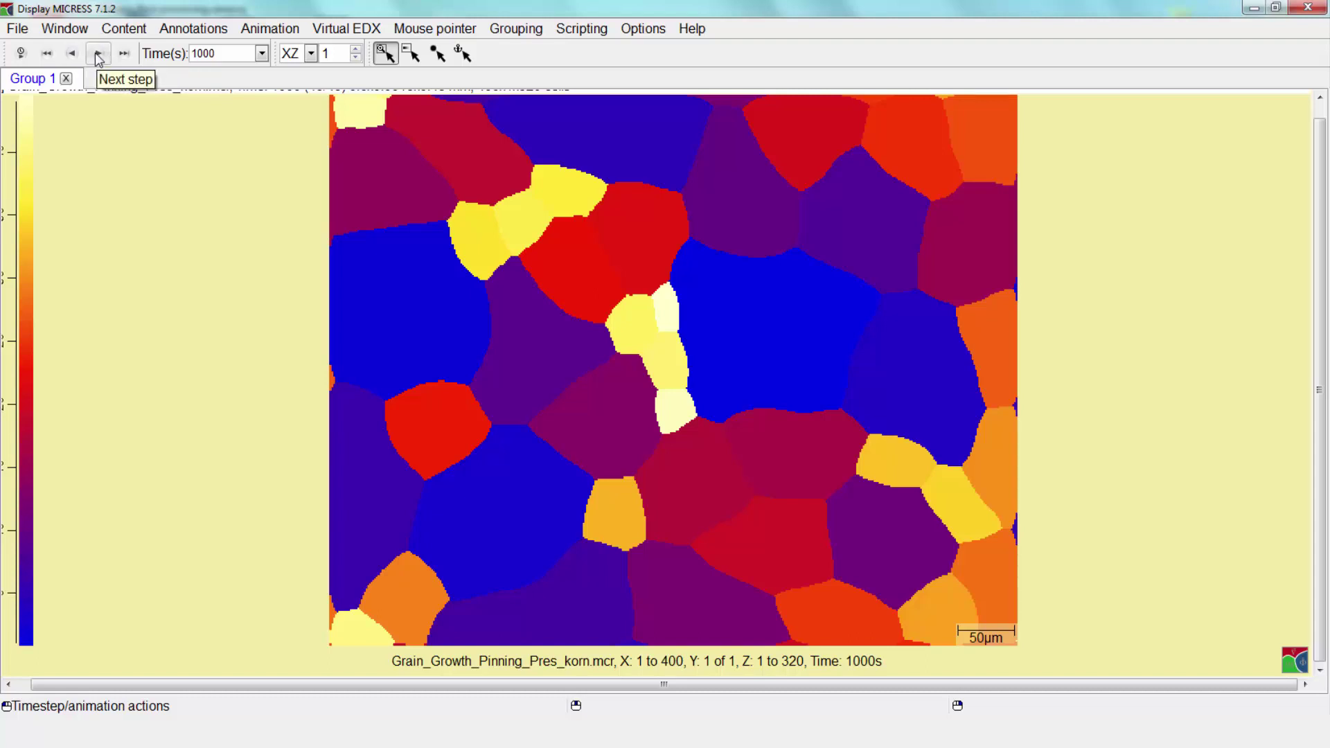
Step: Browse the list of available timesteps and look at the slice plane choices
{"action": "left_click", "coordinate": [261, 56]}
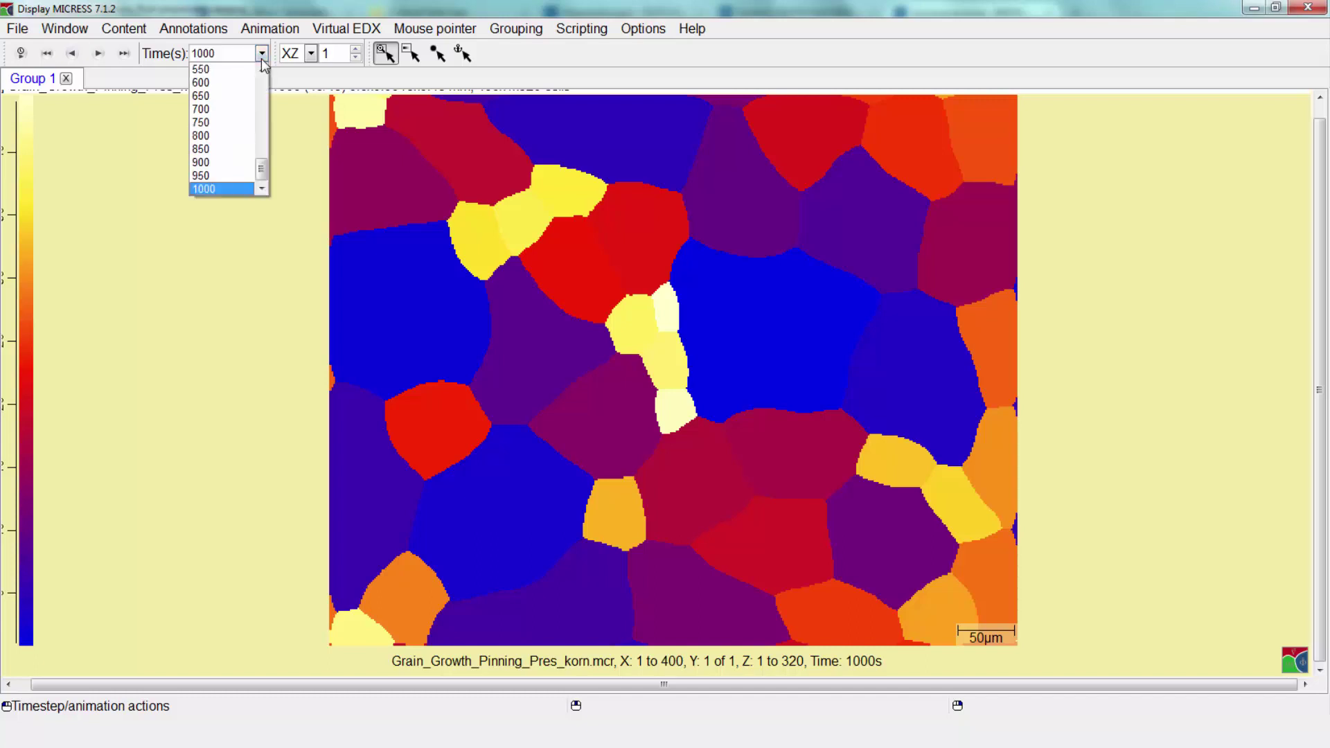
{"action": "left_click_drag", "start_coordinate": [263, 172], "coordinate": [262, 73]}
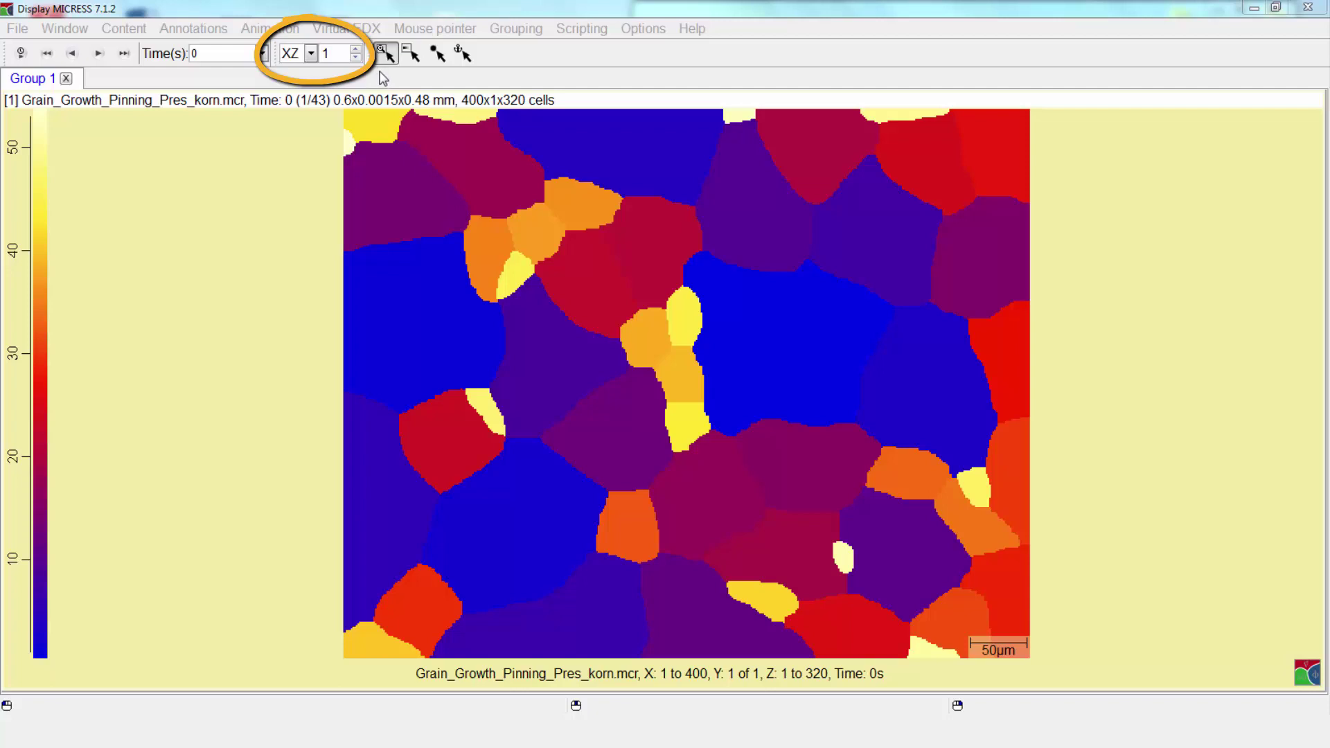
{"action": "left_click", "coordinate": [312, 54]}
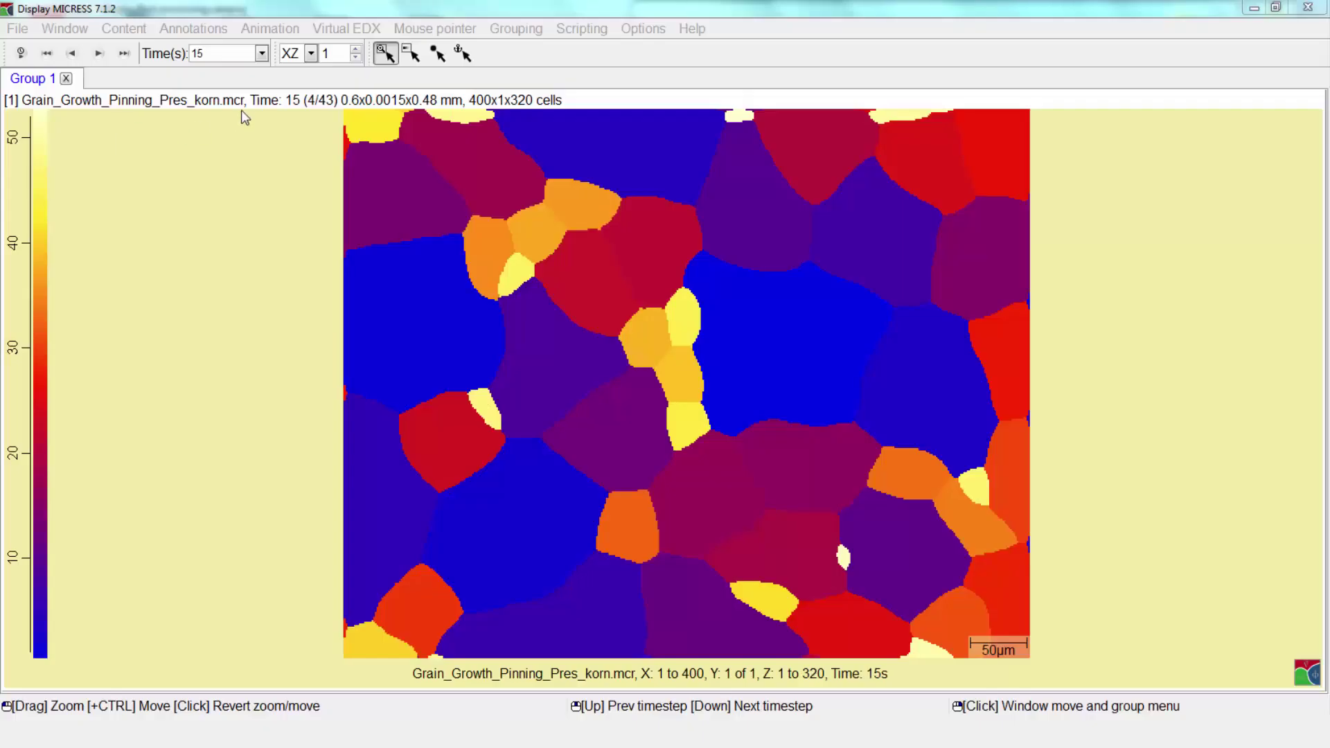
Step: Zoom in on the central grains of the structure and revert to the full view
{"action": "left_click", "coordinate": [386, 53]}
{"action": "left_click_drag", "start_coordinate": [595, 160], "coordinate": [863, 510]}
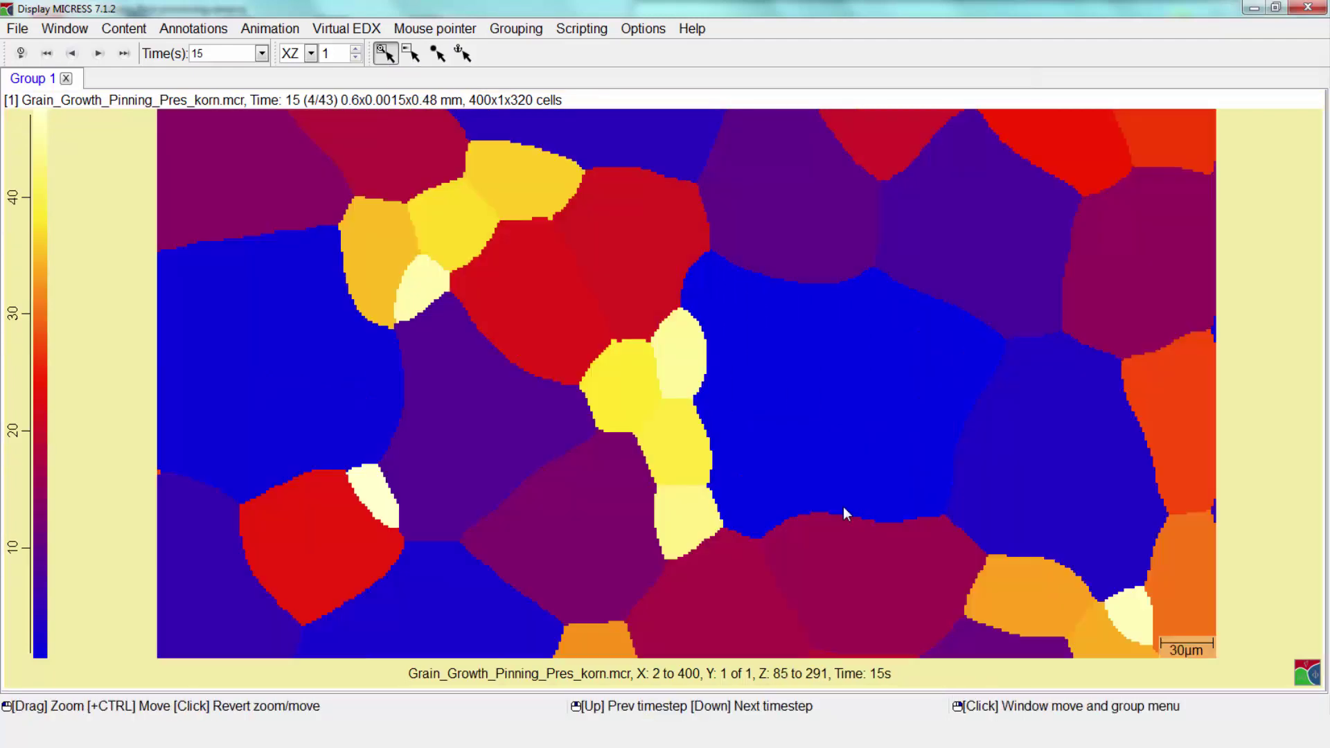
{"action": "left_click", "coordinate": [744, 377]}
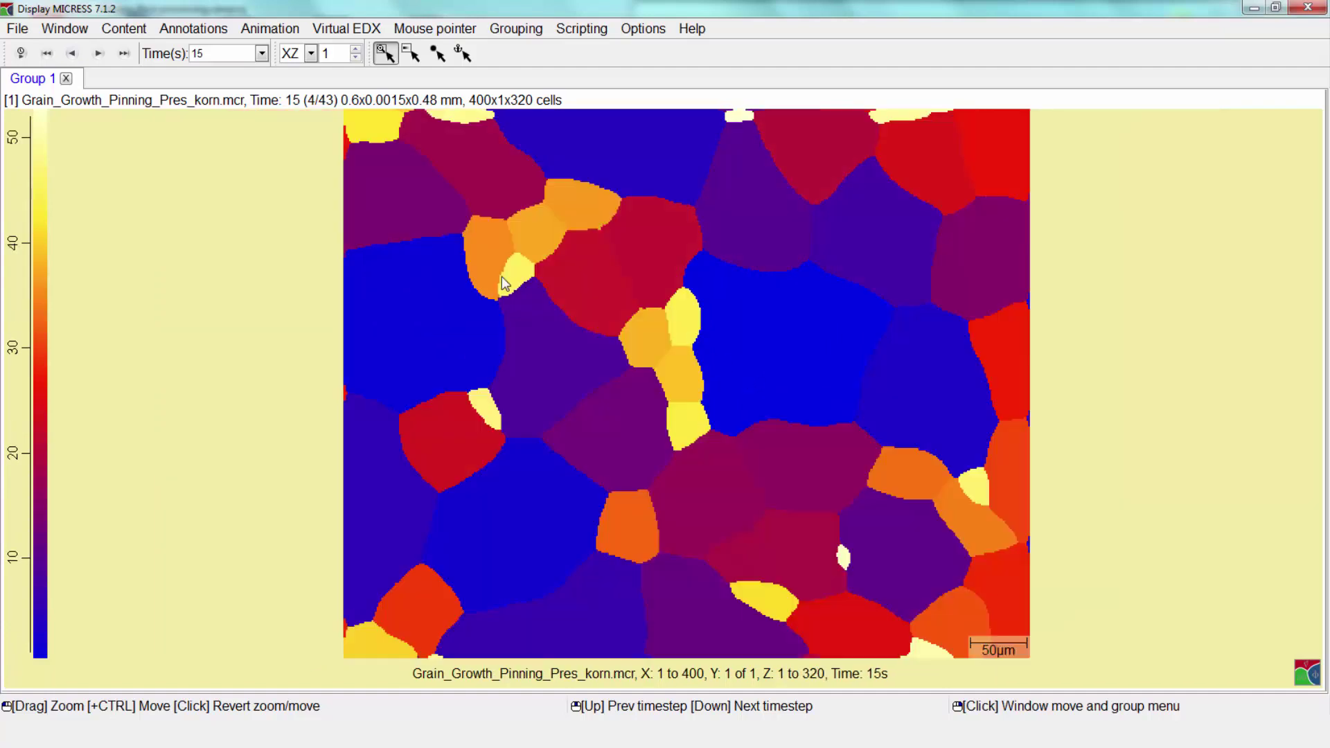
Step: Enlarge the area around the purple grain left of centre, shift the enlarged view slightly, and restore the full view
{"action": "mouse_move", "coordinate": [472, 265]}
{"action": "mouse_move", "coordinate": [450, 335]}
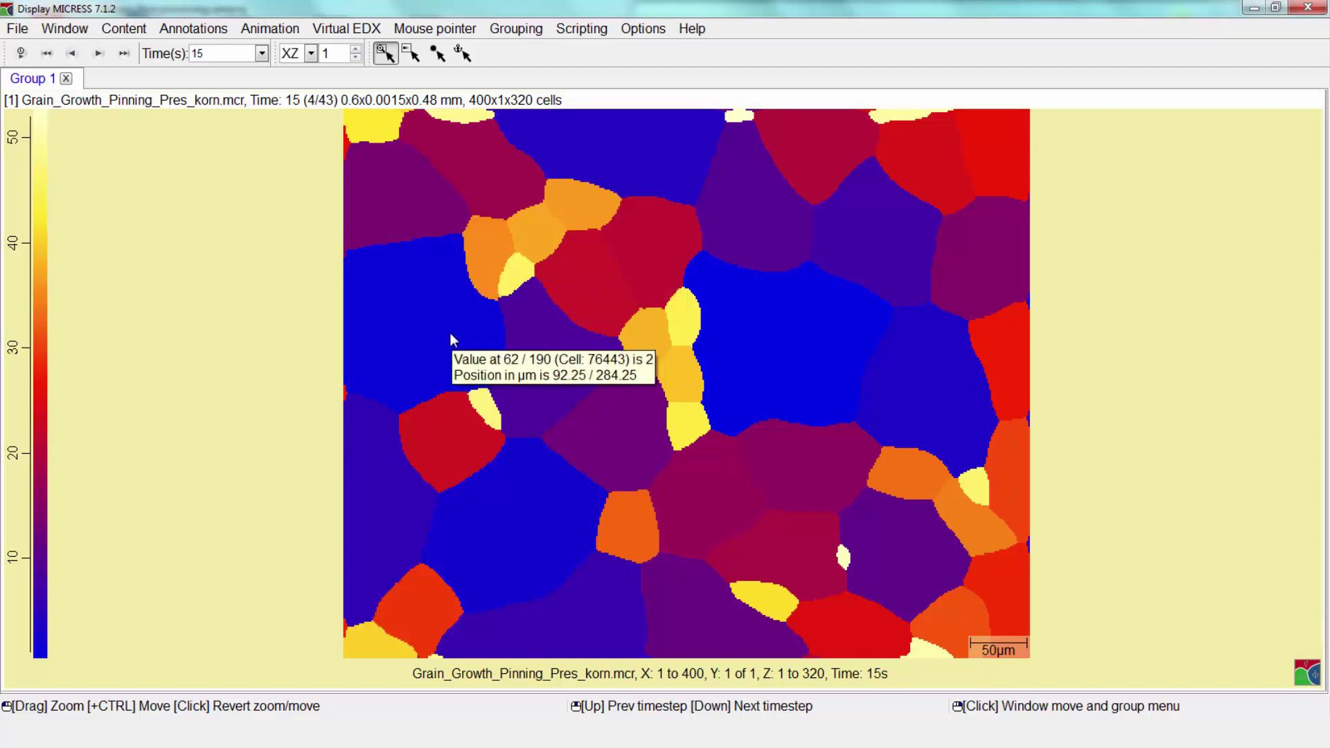
{"action": "left_click_drag", "start_coordinate": [450, 282], "coordinate": [705, 473]}
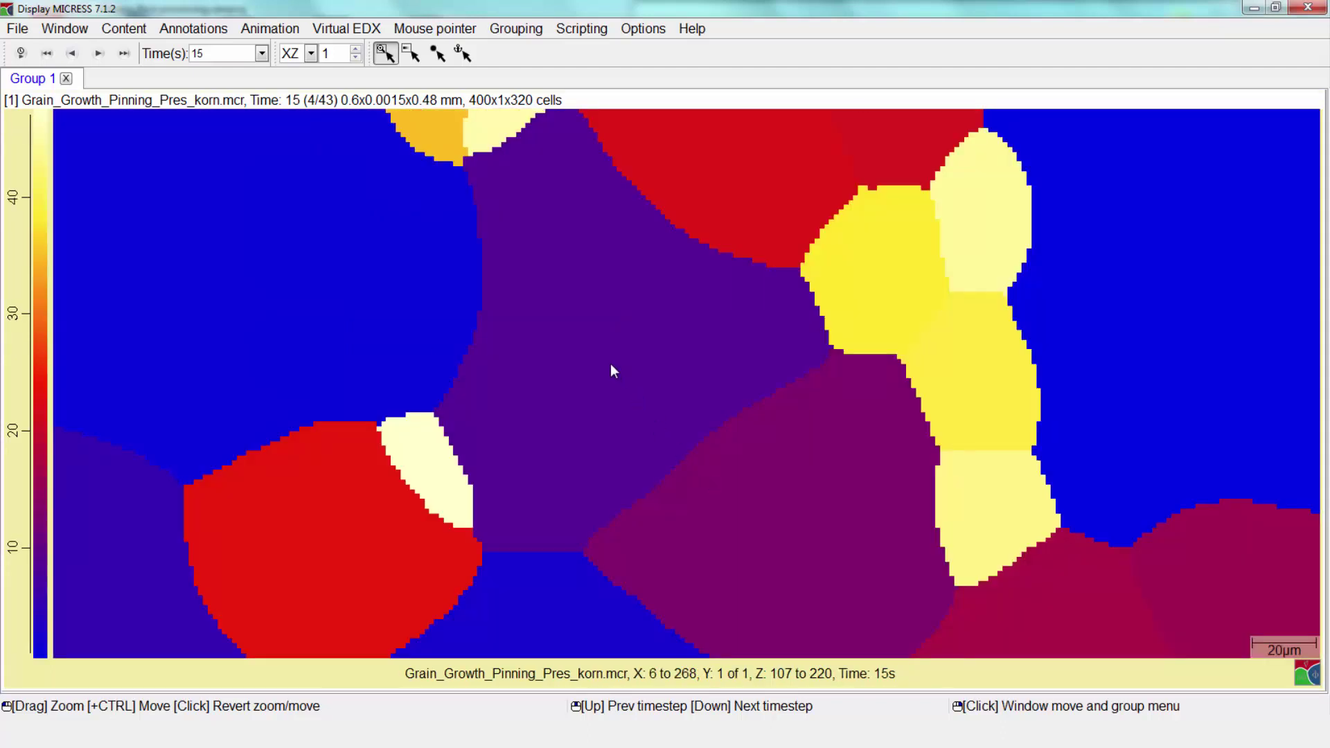
{"action": "key", "text": "ctrl"}
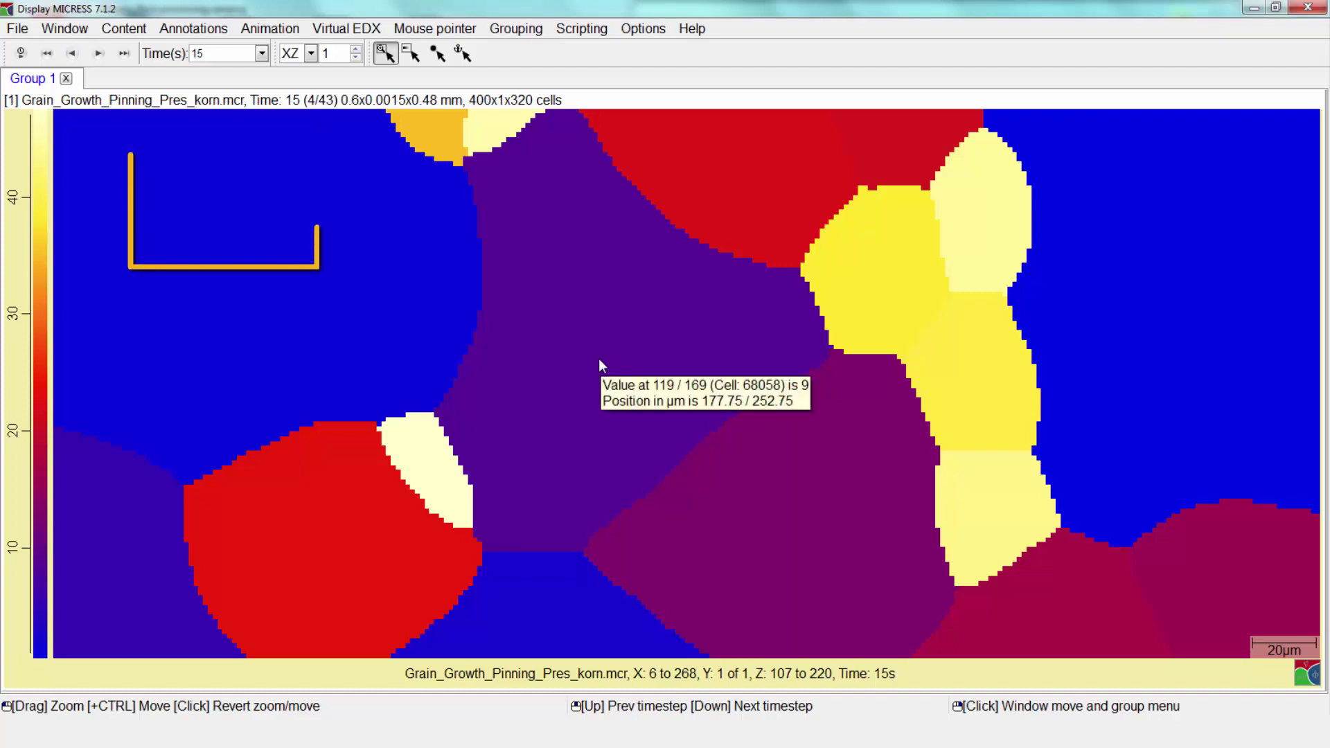
{"action": "mouse_move", "coordinate": [598, 360]}
{"action": "left_mouse_down"}
{"action": "mouse_move", "coordinate": [644, 365]}
{"action": "mouse_move", "coordinate": [727, 330]}
{"action": "mouse_move", "coordinate": [363, 384]}
{"action": "mouse_move", "coordinate": [552, 383]}
{"action": "mouse_move", "coordinate": [613, 363]}
{"action": "mouse_move", "coordinate": [594, 356]}
{"action": "left_mouse_up"}
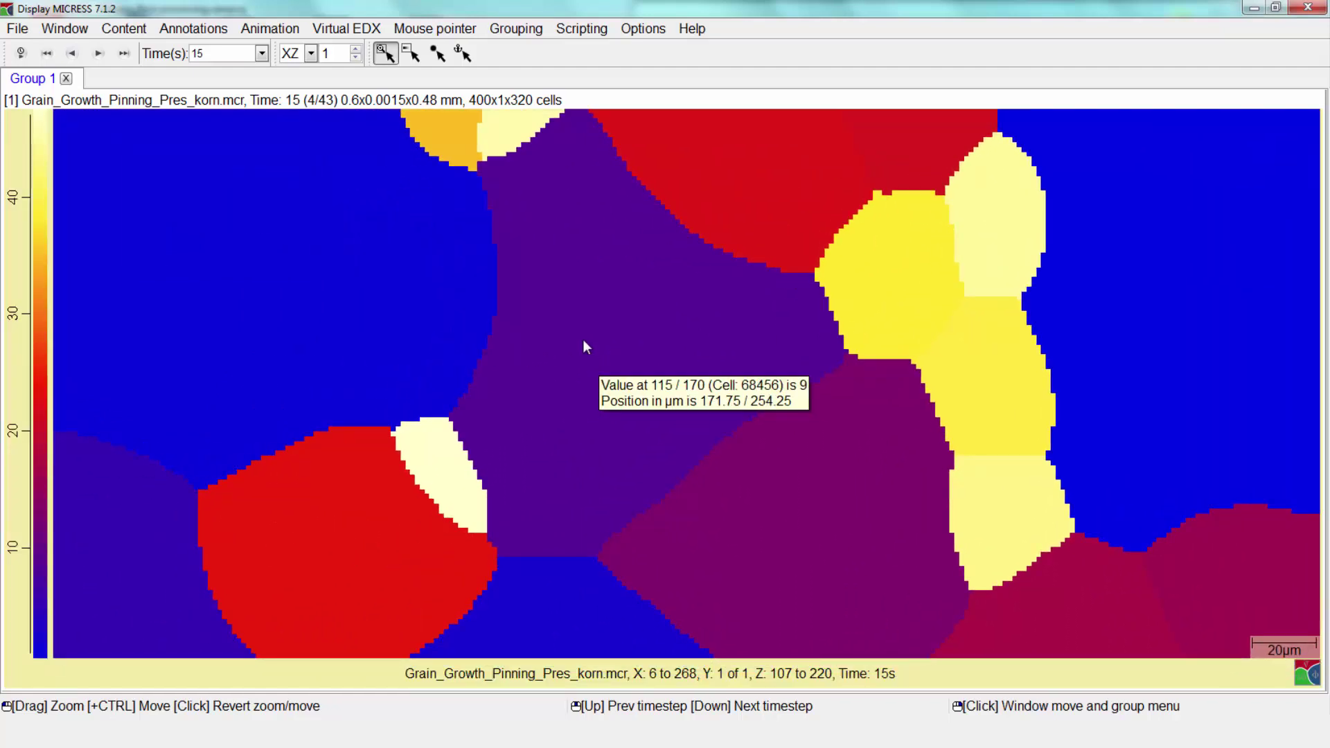
{"action": "left_click", "coordinate": [583, 339]}
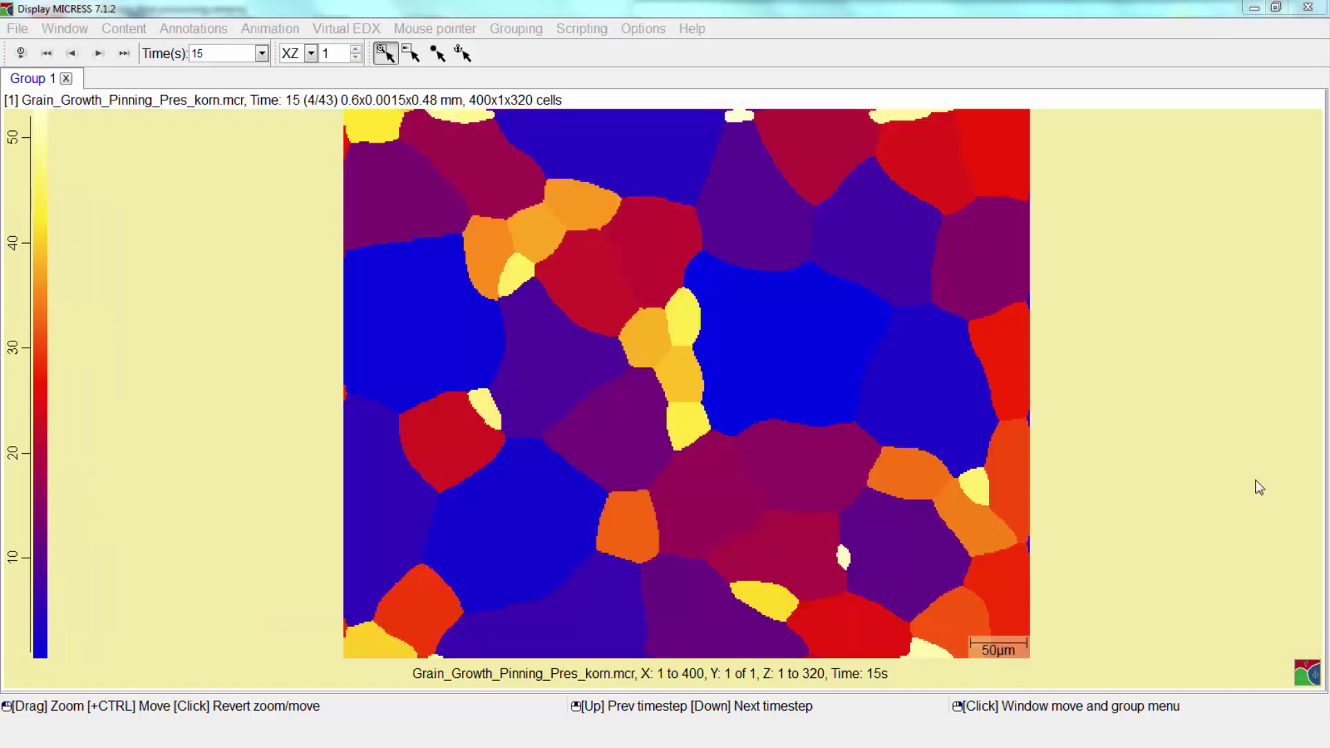
Step: Adapt the color scale to the min and max values of a rectangular region over the upper-left grains, and reset it to auto scale
{"action": "left_click", "coordinate": [412, 55]}
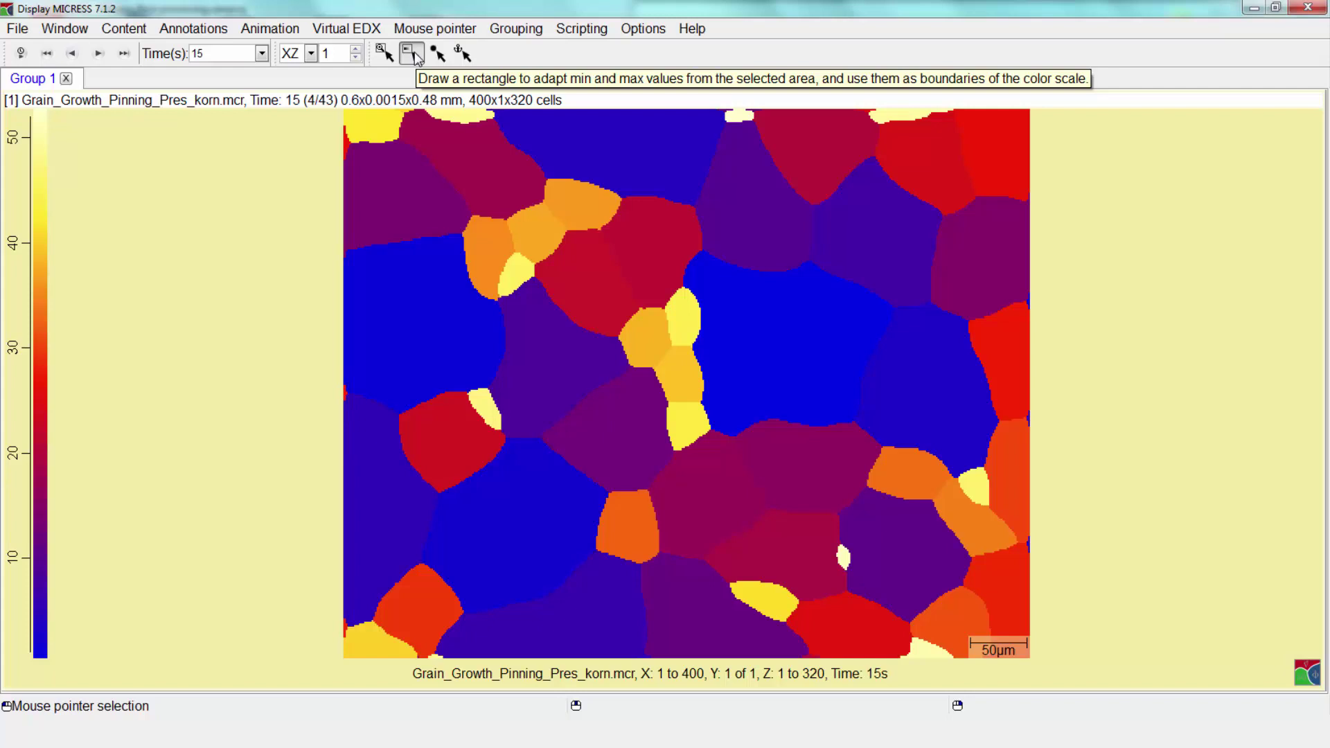
{"action": "left_click", "coordinate": [413, 53]}
{"action": "left_click_drag", "start_coordinate": [454, 177], "coordinate": [571, 379]}
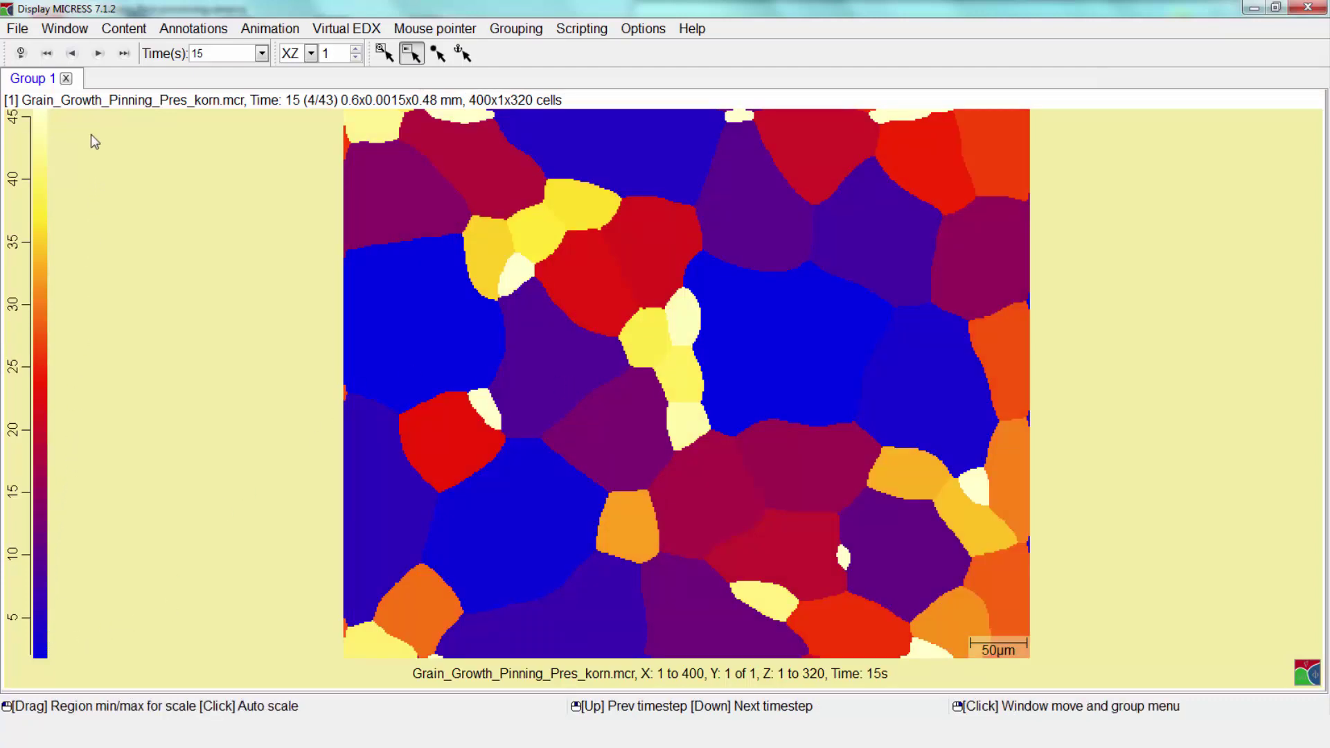
{"action": "mouse_move", "coordinate": [87, 119]}
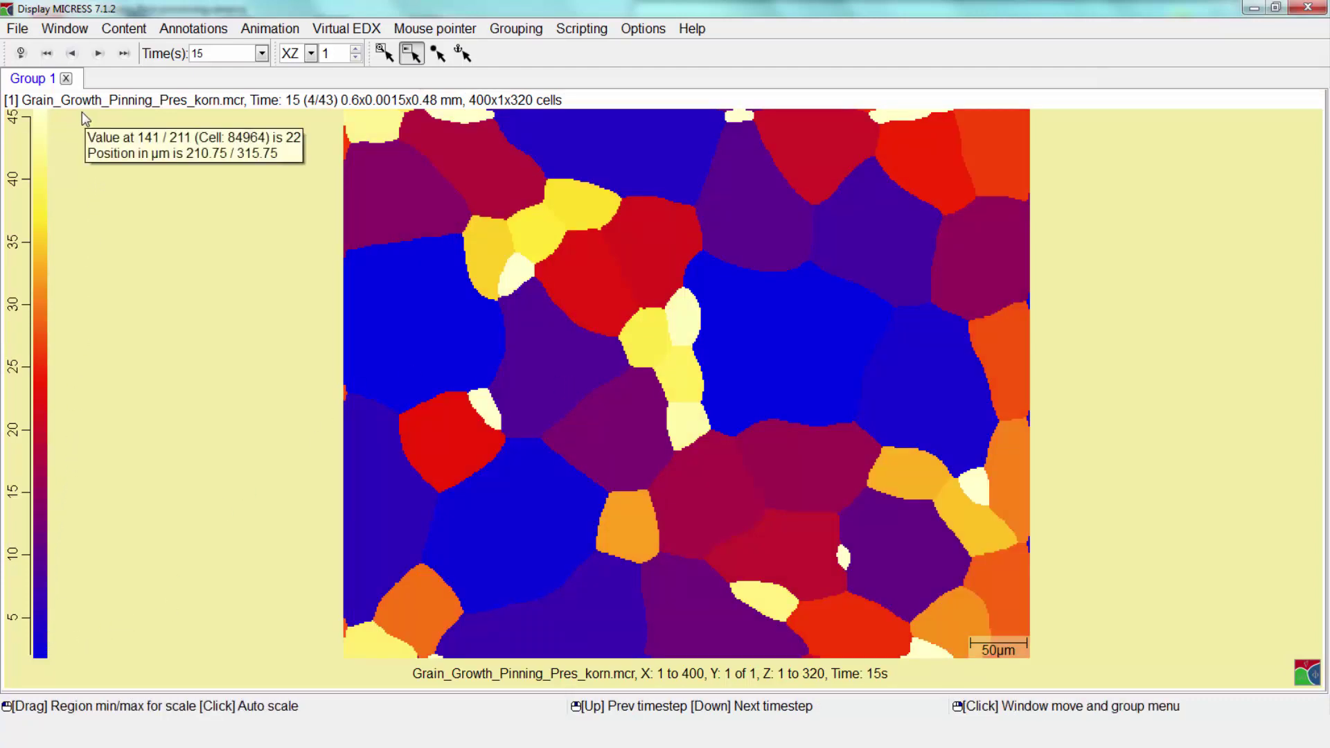
{"action": "mouse_move", "coordinate": [692, 396]}
{"action": "mouse_move", "coordinate": [683, 354]}
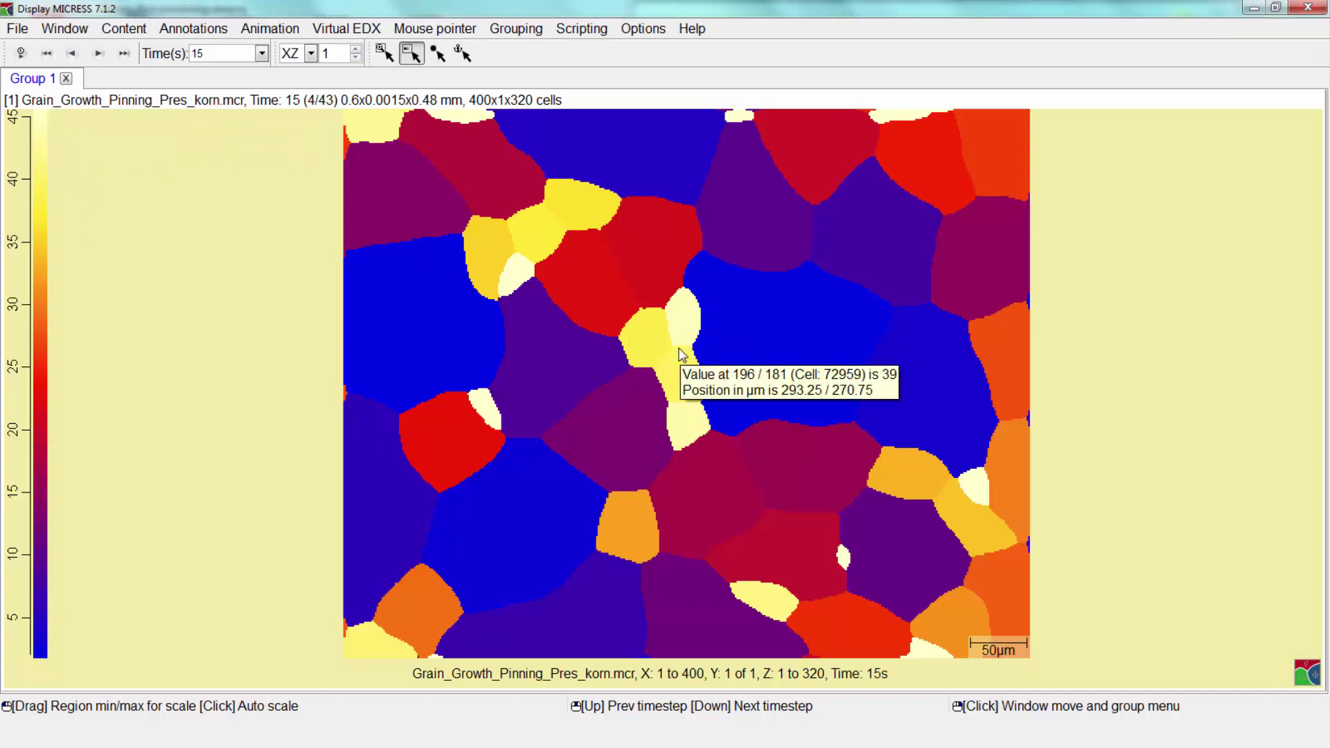
{"action": "left_click", "coordinate": [681, 354]}
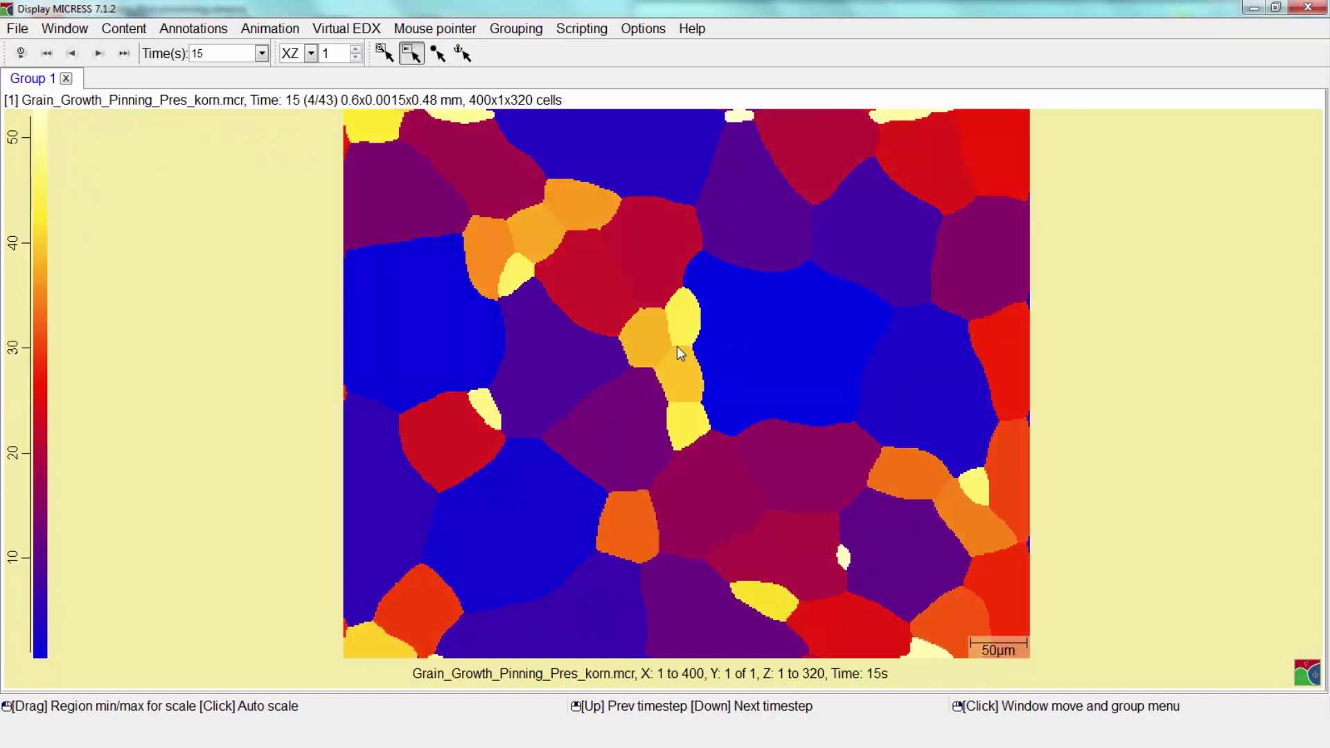
Step: Pick three connected points across the central grains to measure their distances and the angle between the lines
{"action": "left_click", "coordinate": [437, 59]}
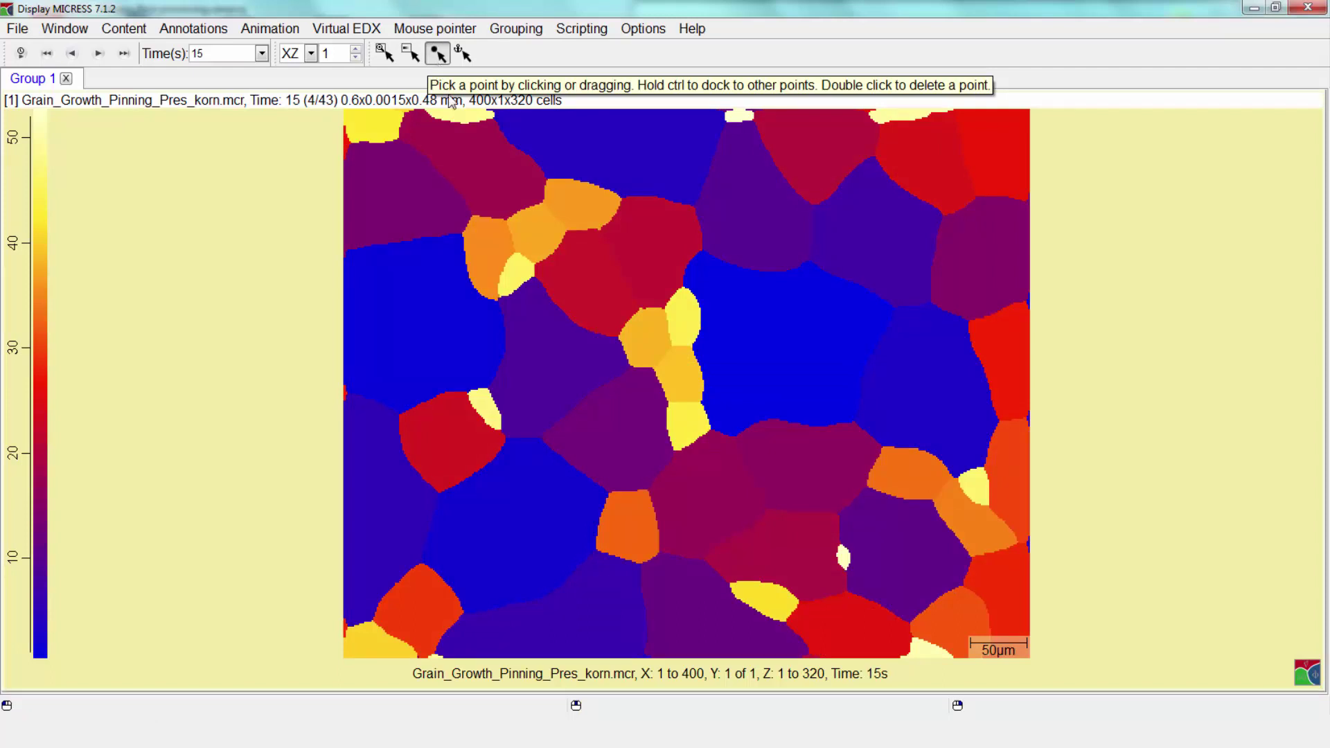
{"action": "left_click", "coordinate": [534, 315]}
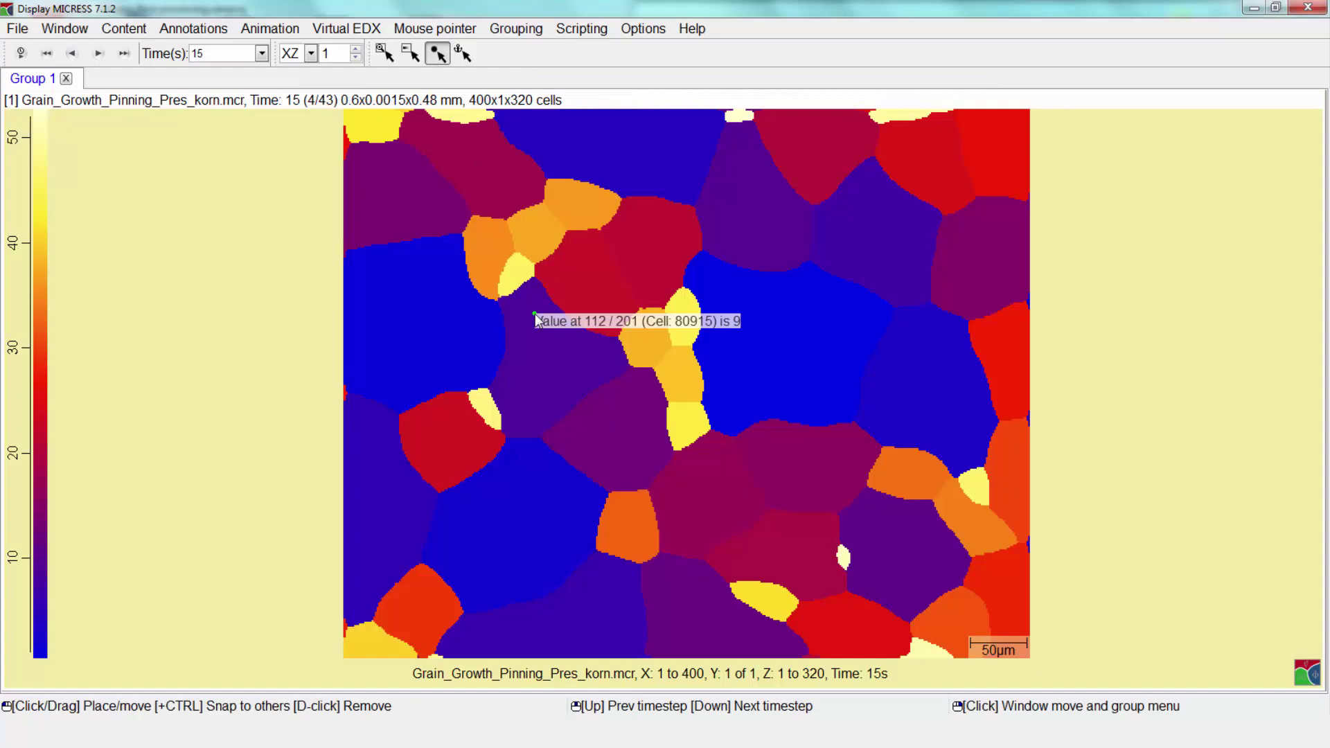
{"action": "left_click", "coordinate": [638, 478]}
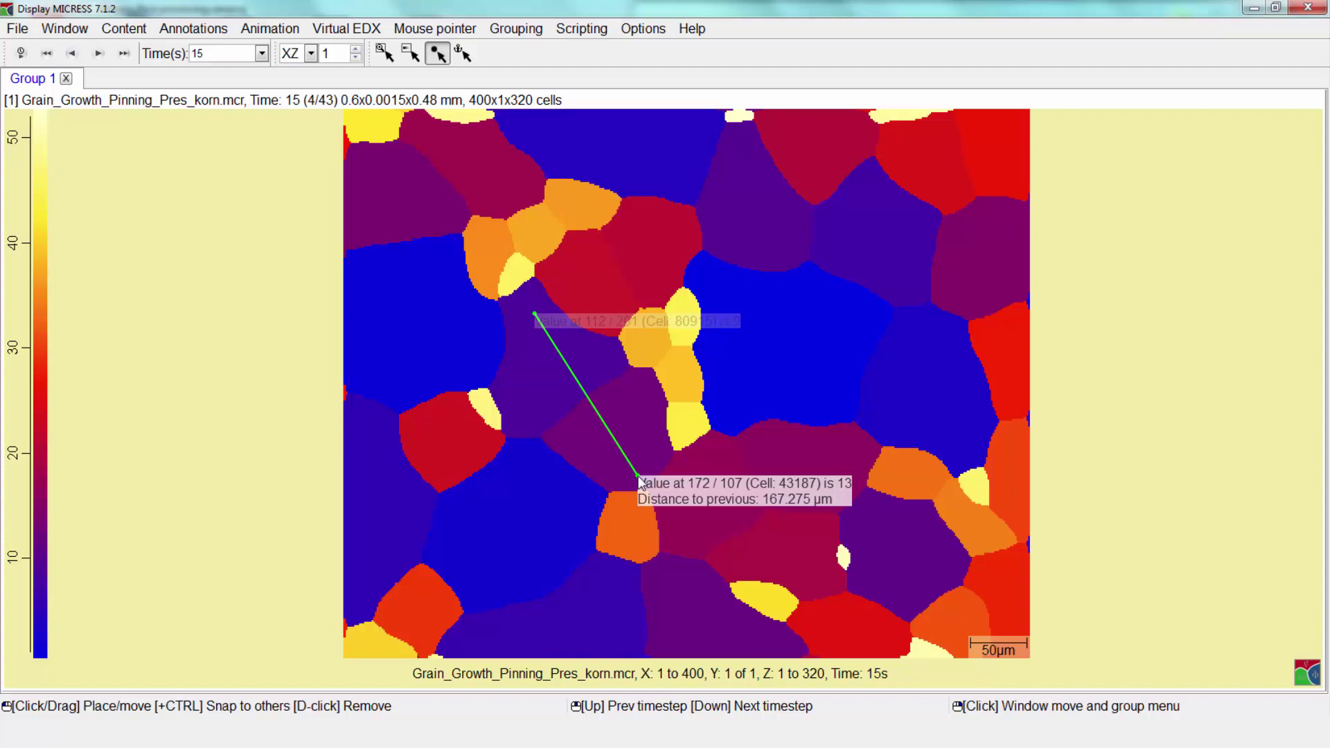
{"action": "left_click", "coordinate": [837, 419]}
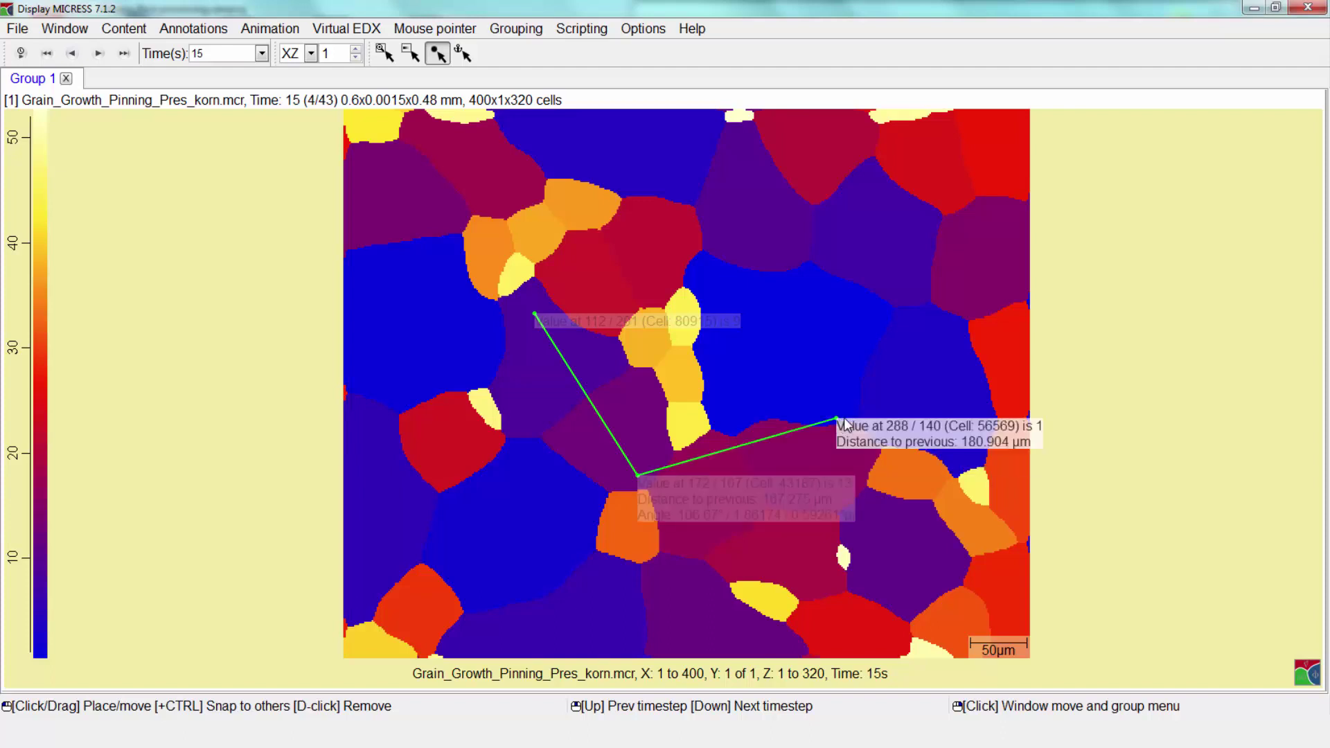
{"action": "left_click", "coordinate": [639, 475]}
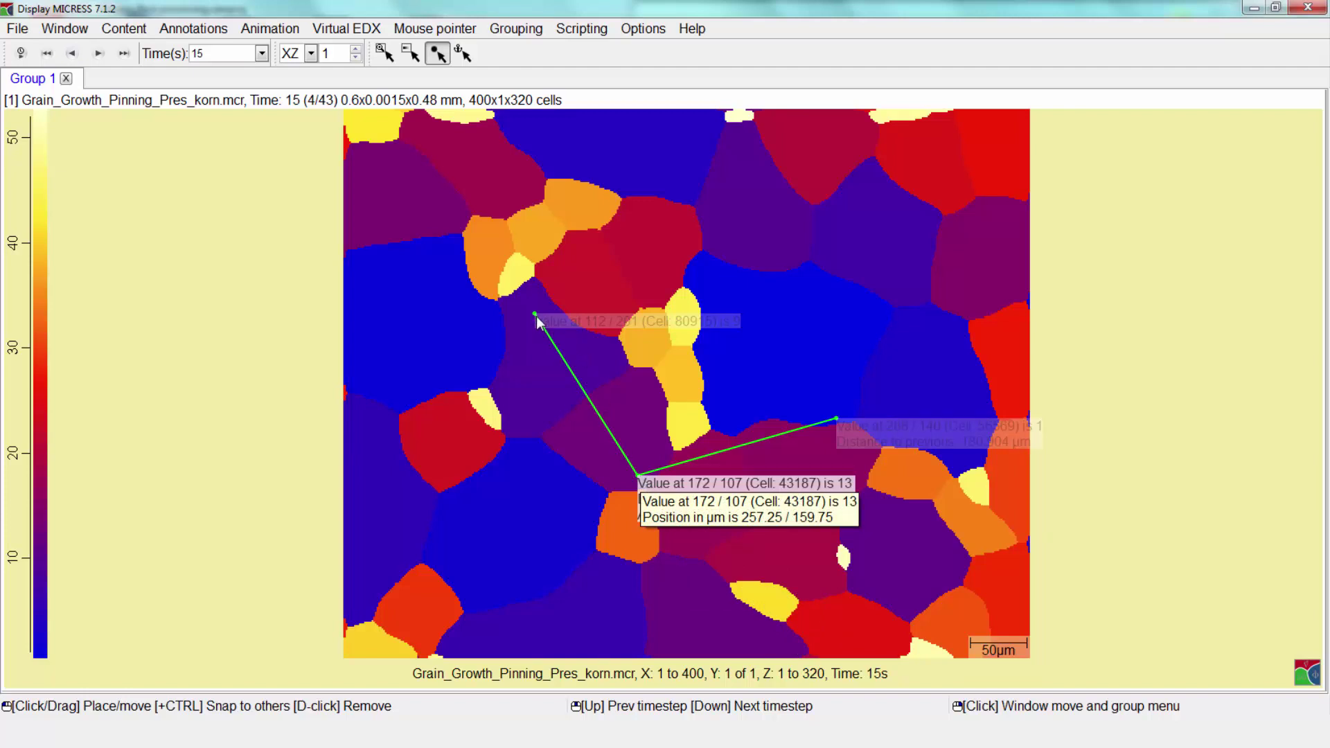
Step: Move the first measuring point into the red grain at cell 174 / 224, and delete it together with the right end point
{"action": "left_click_drag", "start_coordinate": [534, 315], "coordinate": [642, 277]}
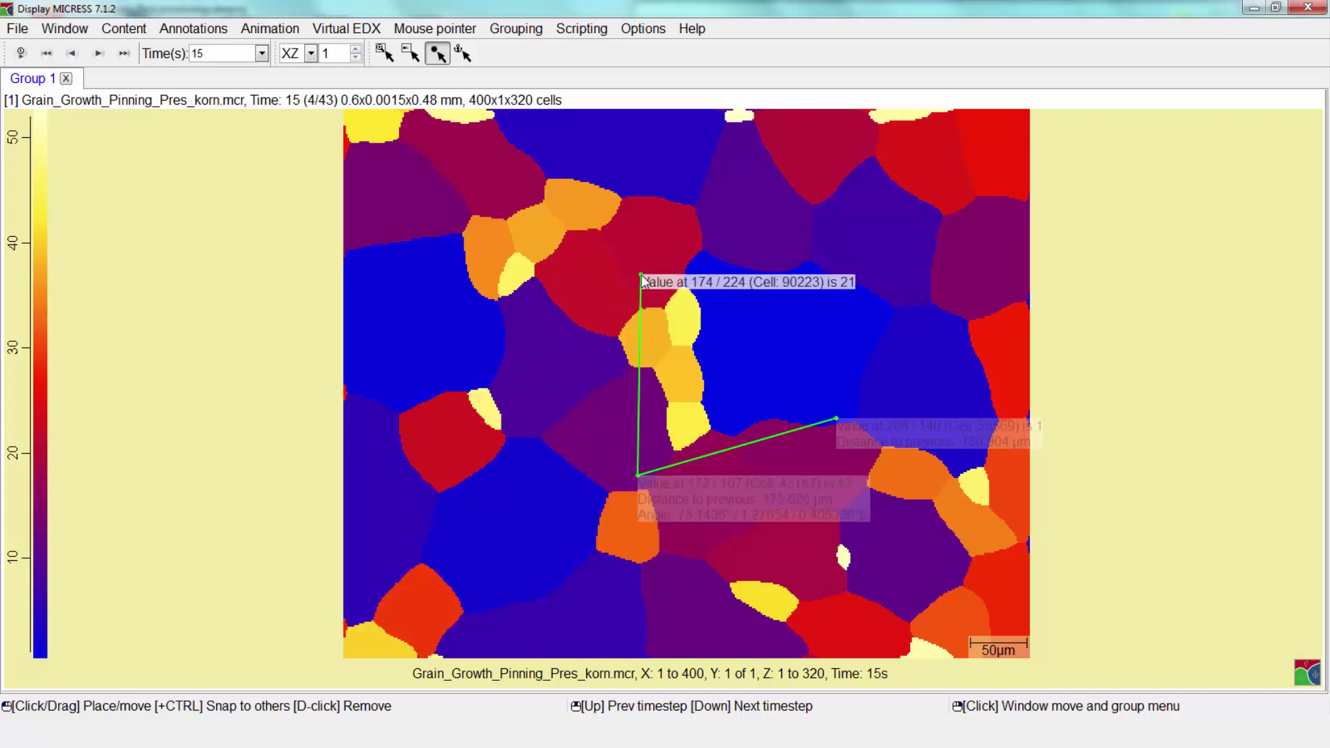
{"action": "mouse_move", "coordinate": [644, 281]}
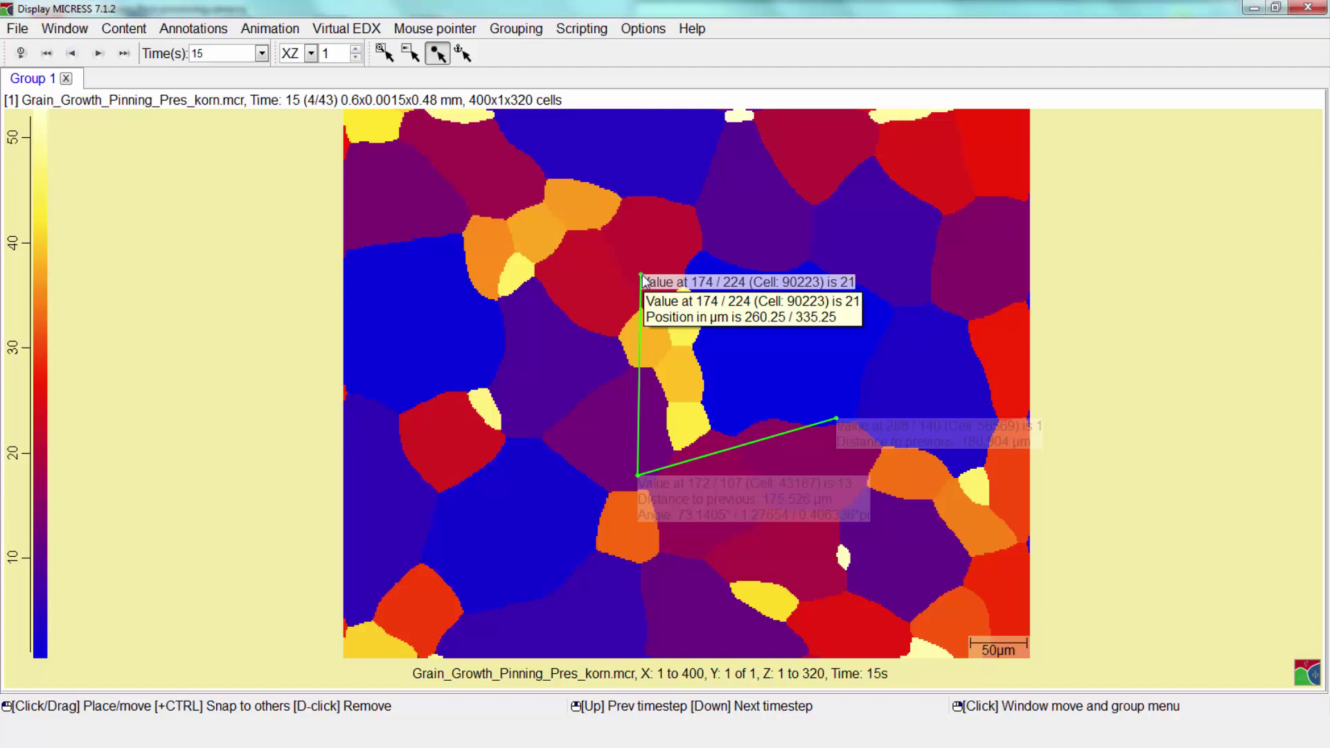
{"action": "double_click", "coordinate": [641, 277]}
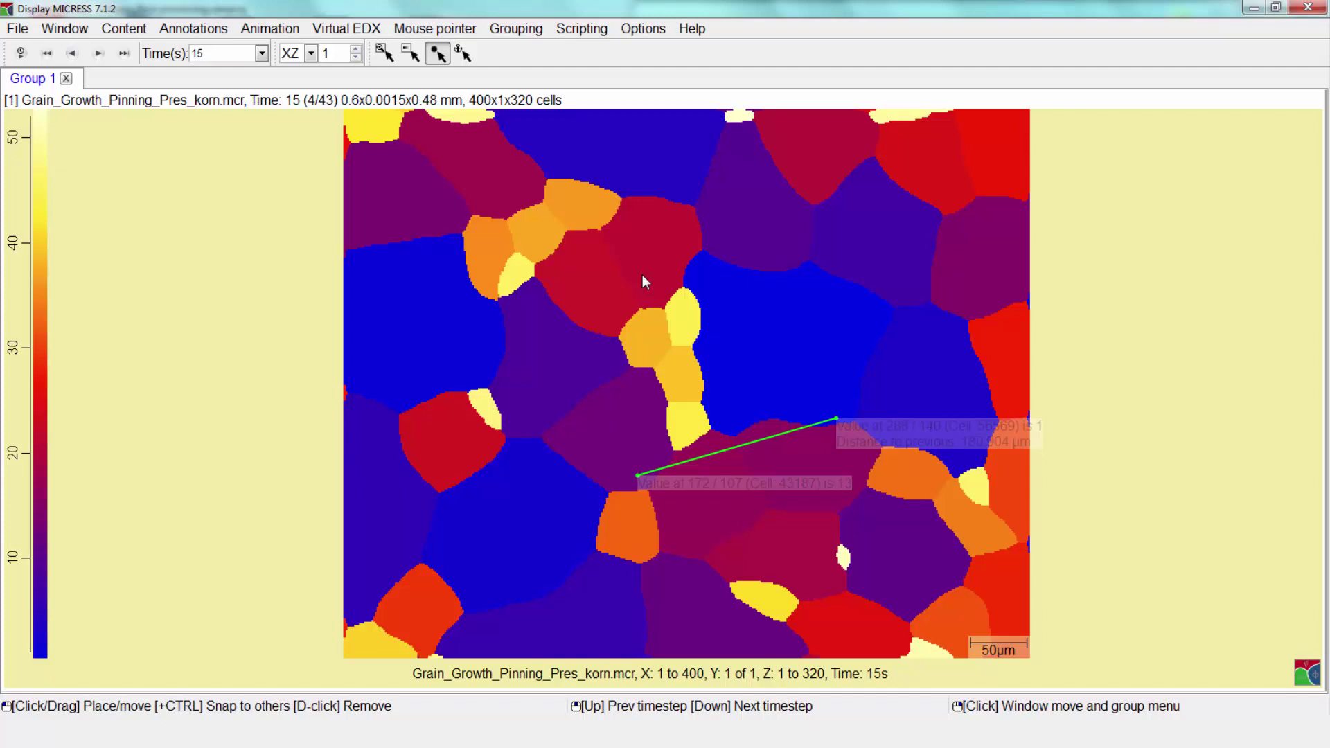
{"action": "double_click", "coordinate": [752, 449]}
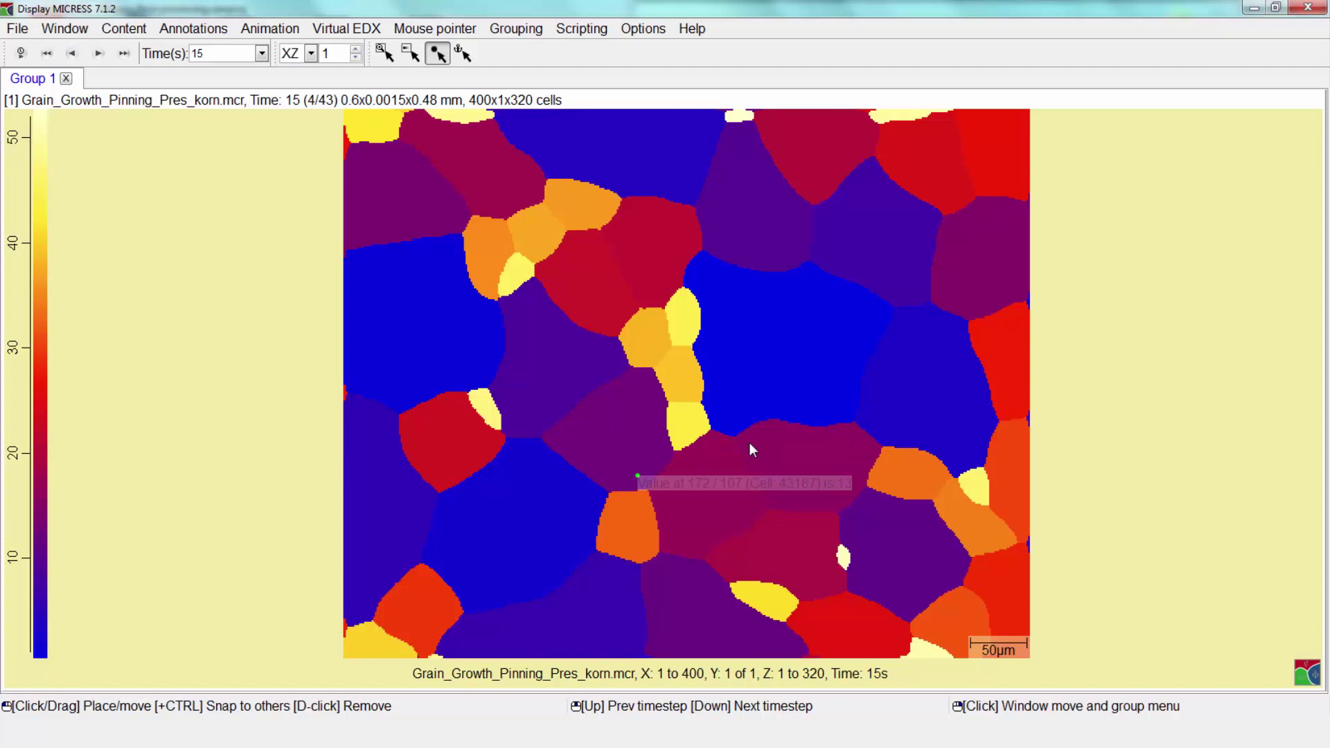
Step: Add measuring points at cells 164 / 159 and 273 / 197, and move the last one upward to change the measured angle
{"action": "left_click", "coordinate": [625, 385]}
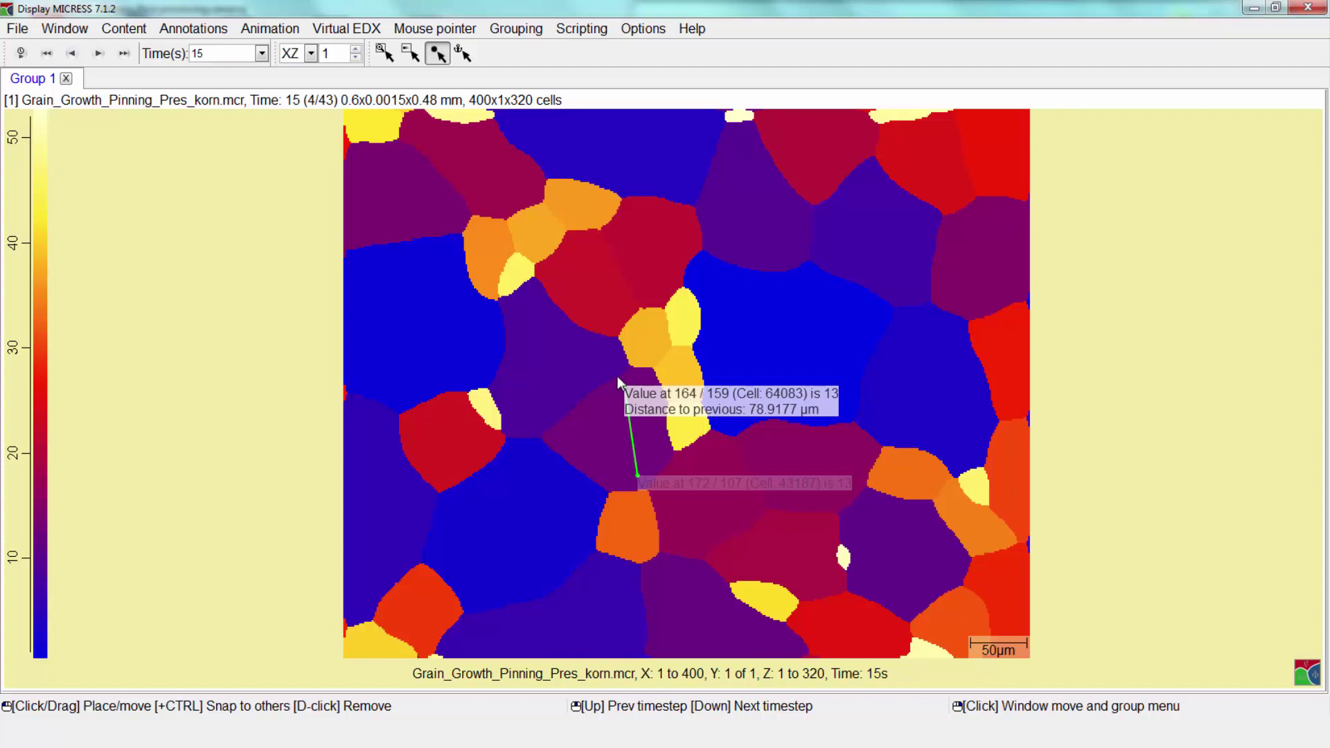
{"action": "mouse_move", "coordinate": [617, 376]}
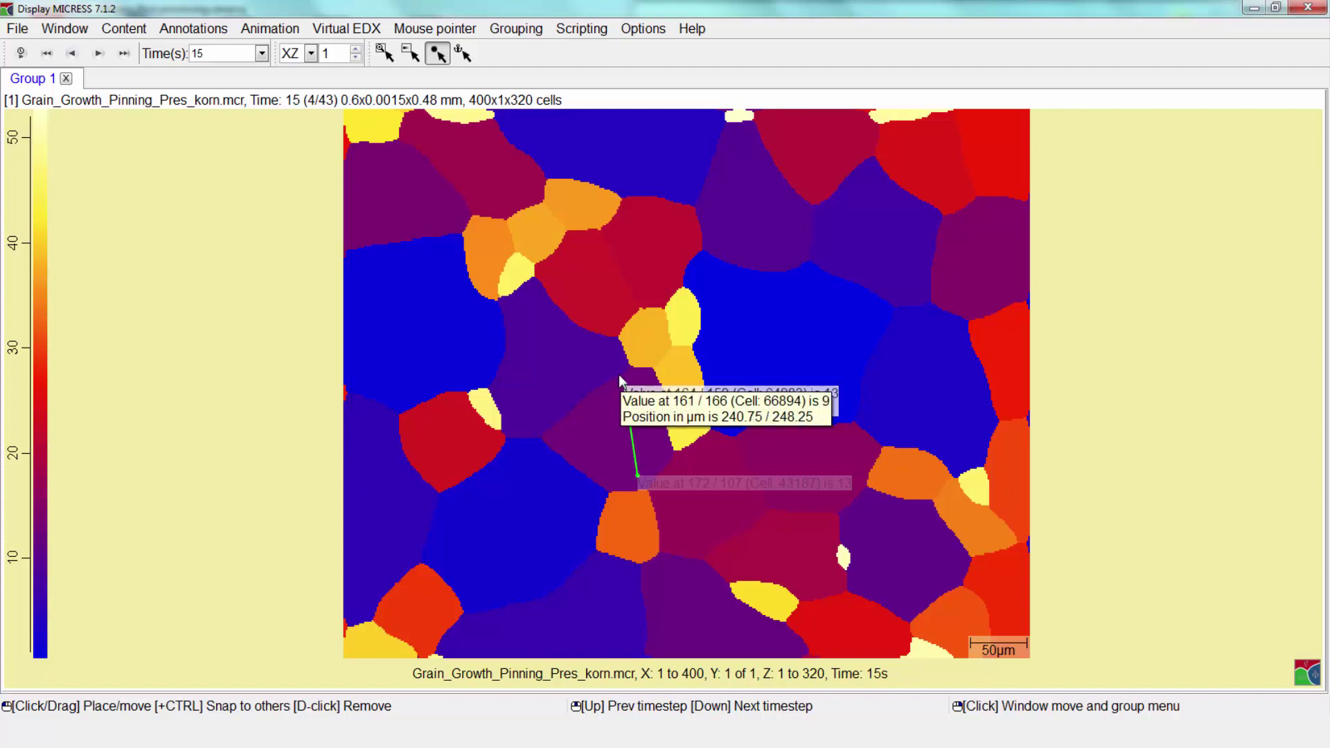
{"action": "left_click", "coordinate": [811, 322]}
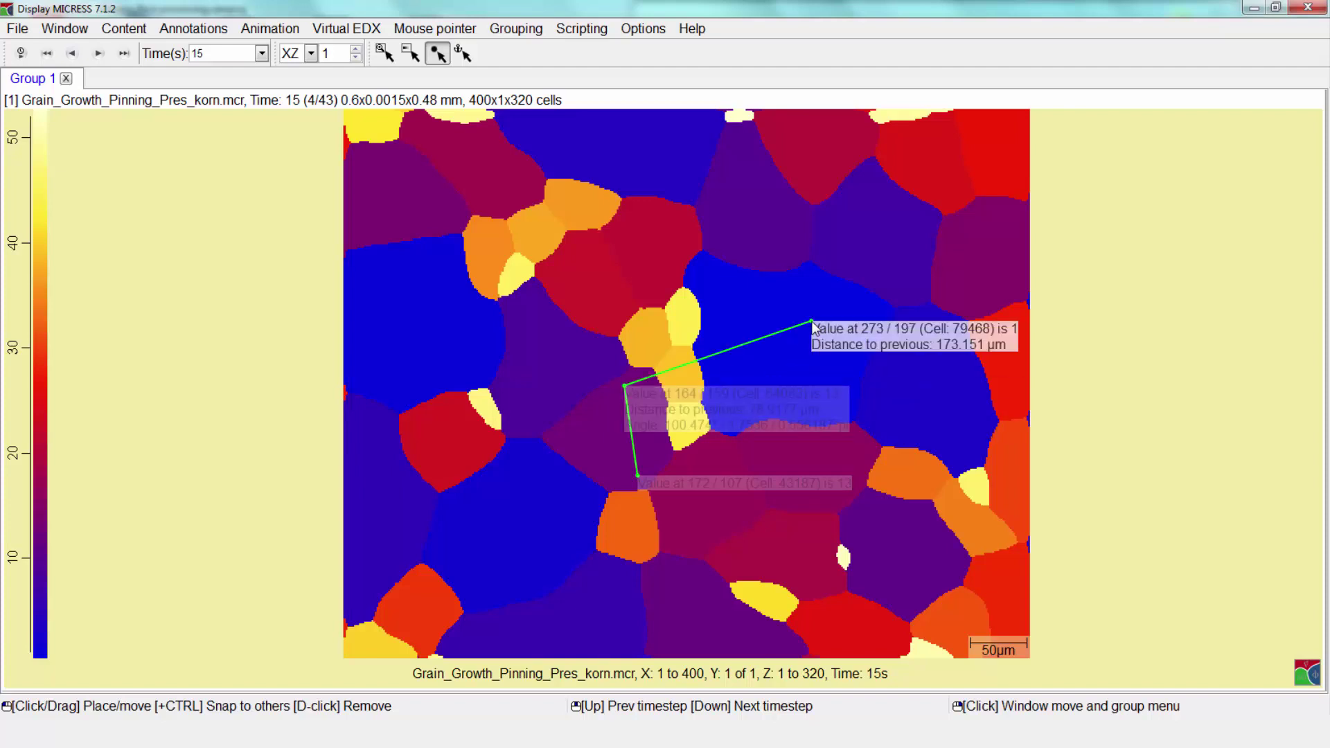
{"action": "left_click_drag", "start_coordinate": [812, 322], "coordinate": [836, 248]}
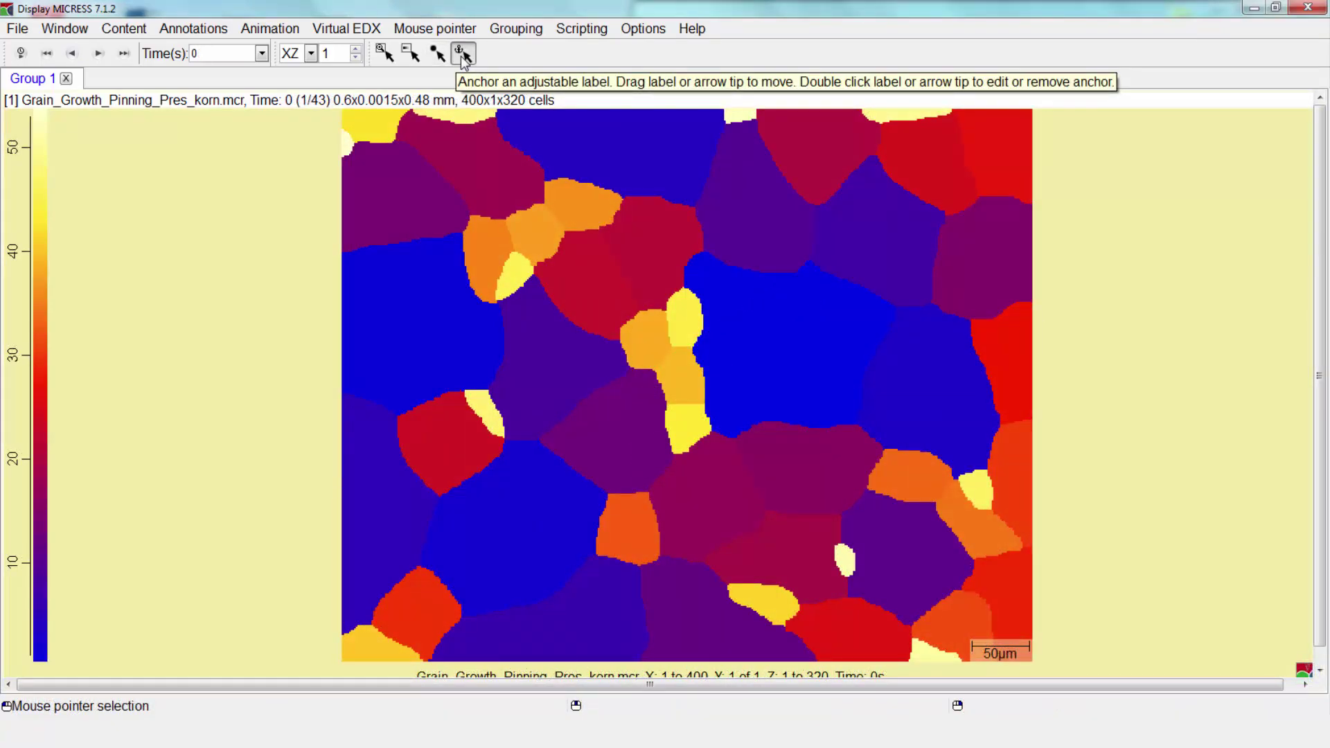
Step: Anchor a new label on the purple grain left of centre and pull its arrow tip to the red grain above right
{"action": "left_click", "coordinate": [463, 55]}
{"action": "left_click", "coordinate": [512, 355]}
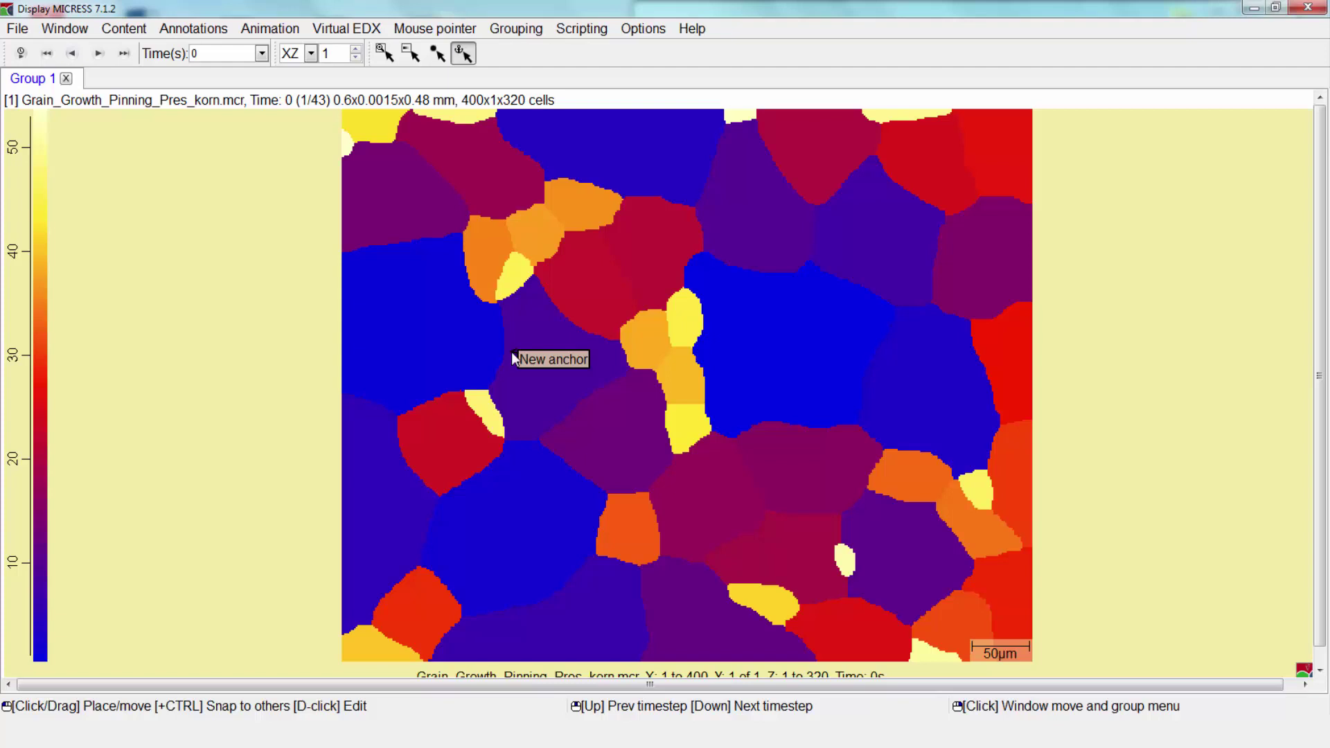
{"action": "left_click_drag", "start_coordinate": [512, 322], "coordinate": [651, 226]}
{"action": "mouse_move", "coordinate": [651, 229]}
{"action": "left_mouse_down"}
{"action": "mouse_move", "coordinate": [667, 239]}
{"action": "mouse_move", "coordinate": [613, 223]}
{"action": "mouse_move", "coordinate": [654, 226]}
{"action": "left_mouse_up"}
Step: Open the anchor's settings and remove the anchor from the view
{"action": "double_click", "coordinate": [655, 227]}
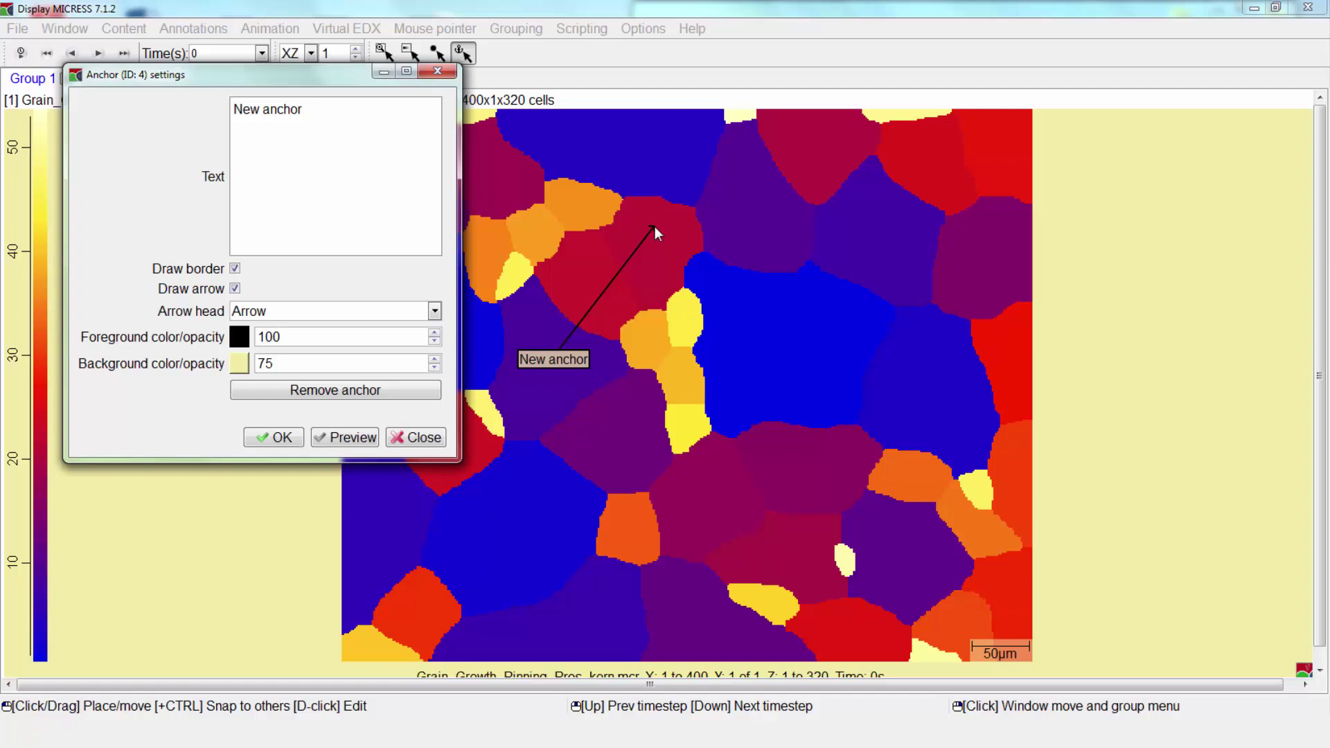
{"action": "left_click", "coordinate": [320, 393]}
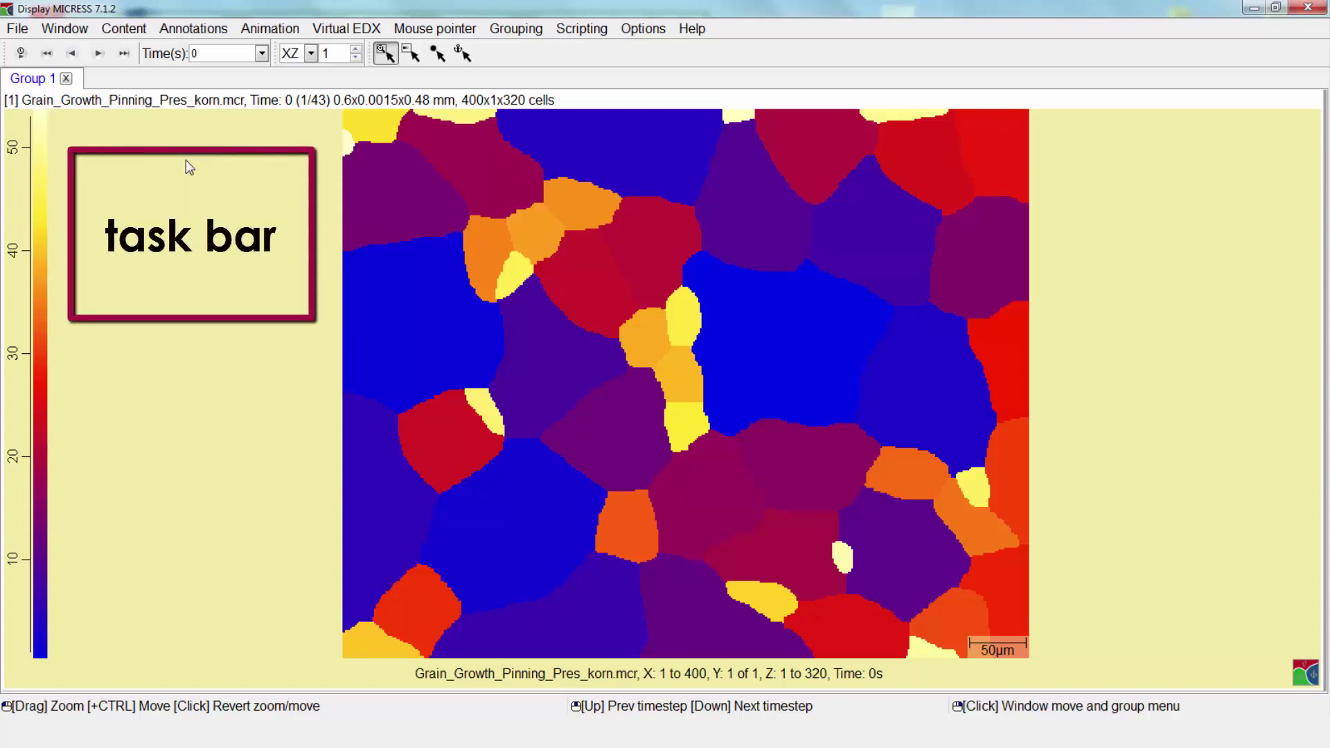
Step: Open the export settings for the group image, examine the available file formats, and close them
{"action": "left_click", "coordinate": [18, 29]}
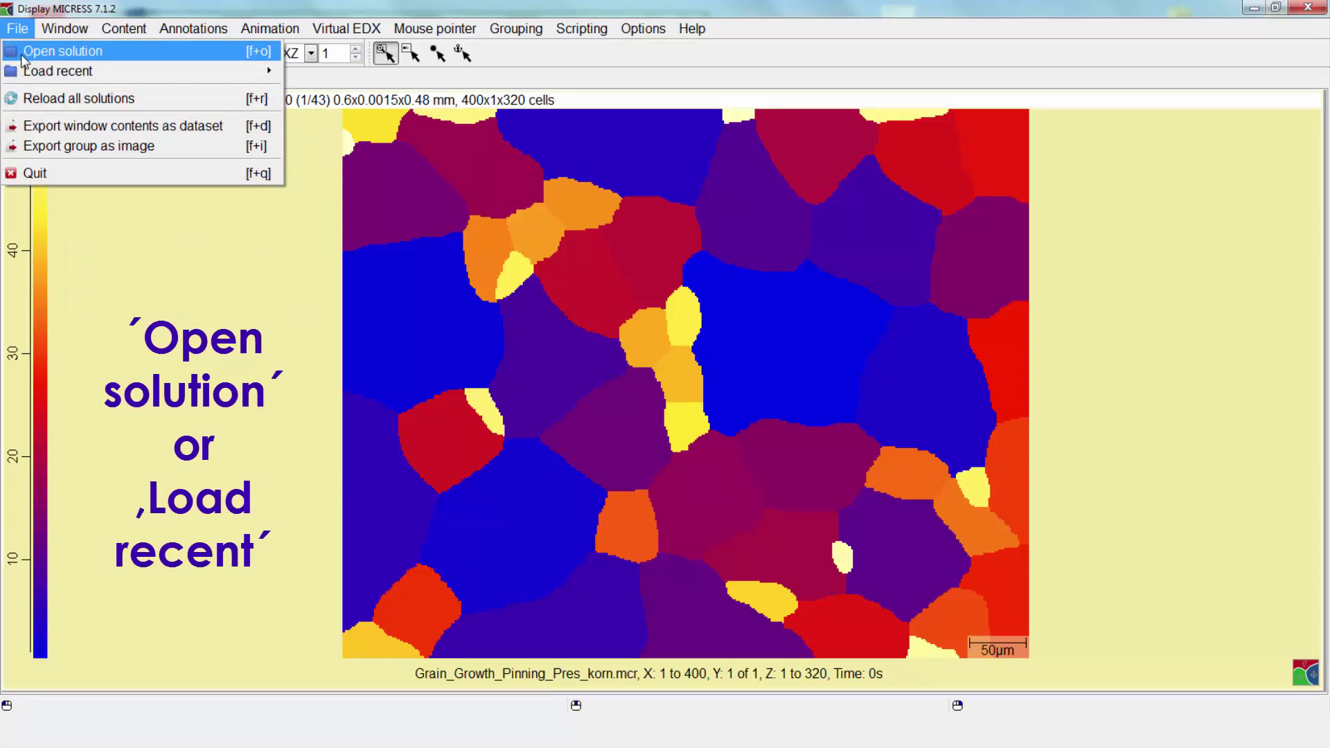
{"action": "mouse_move", "coordinate": [31, 73]}
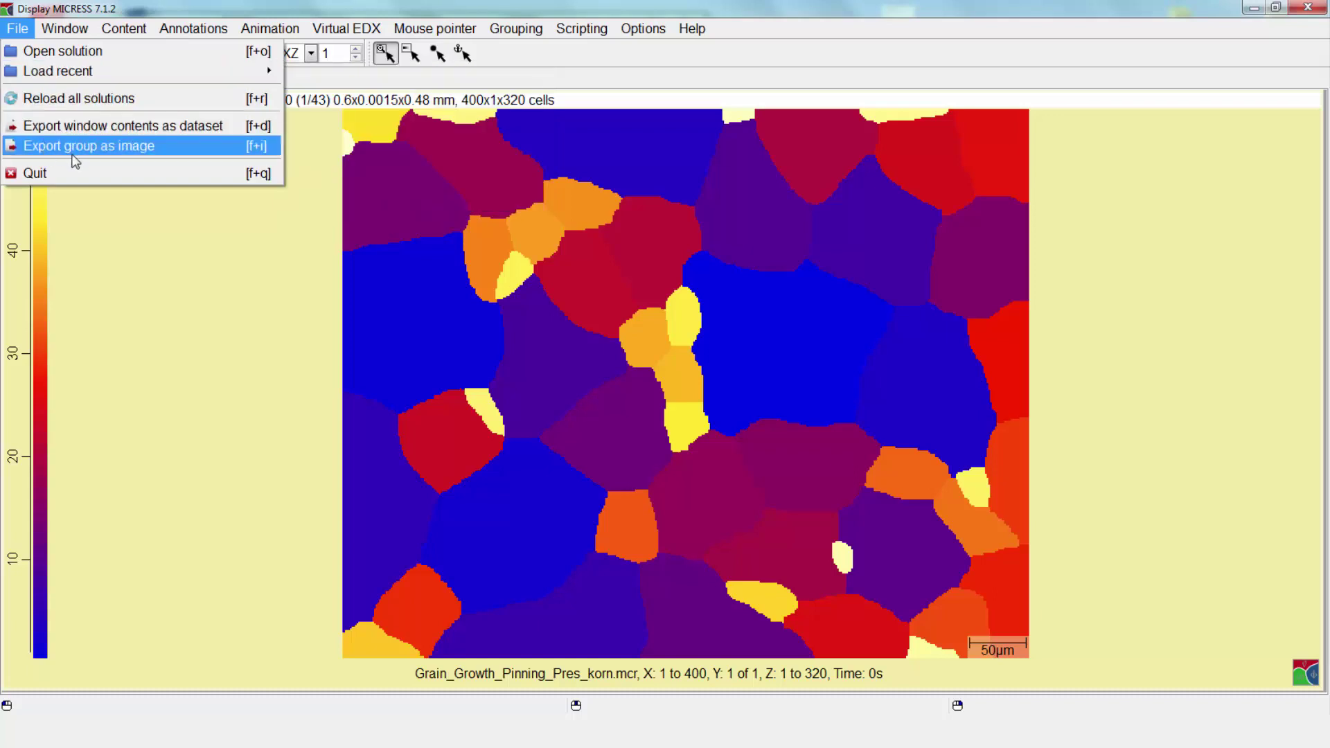
{"action": "left_click", "coordinate": [157, 159]}
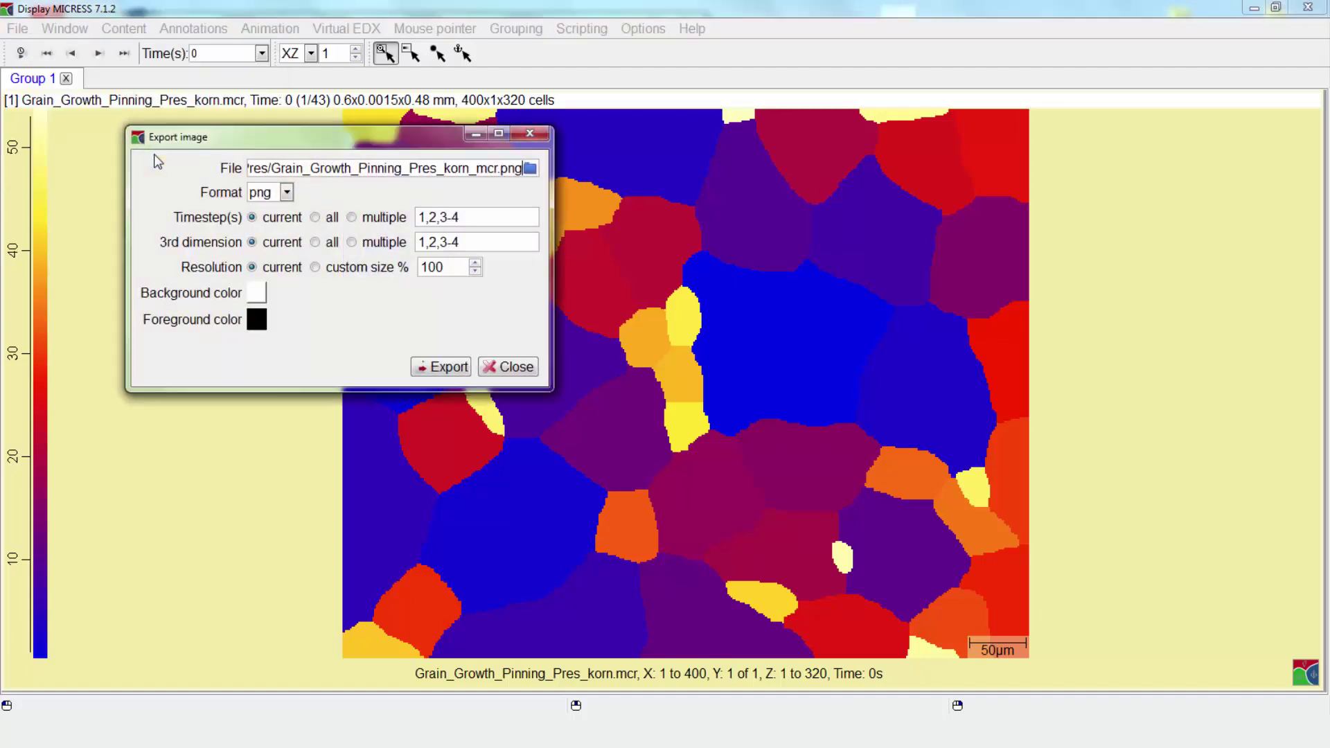
{"action": "left_click", "coordinate": [286, 193]}
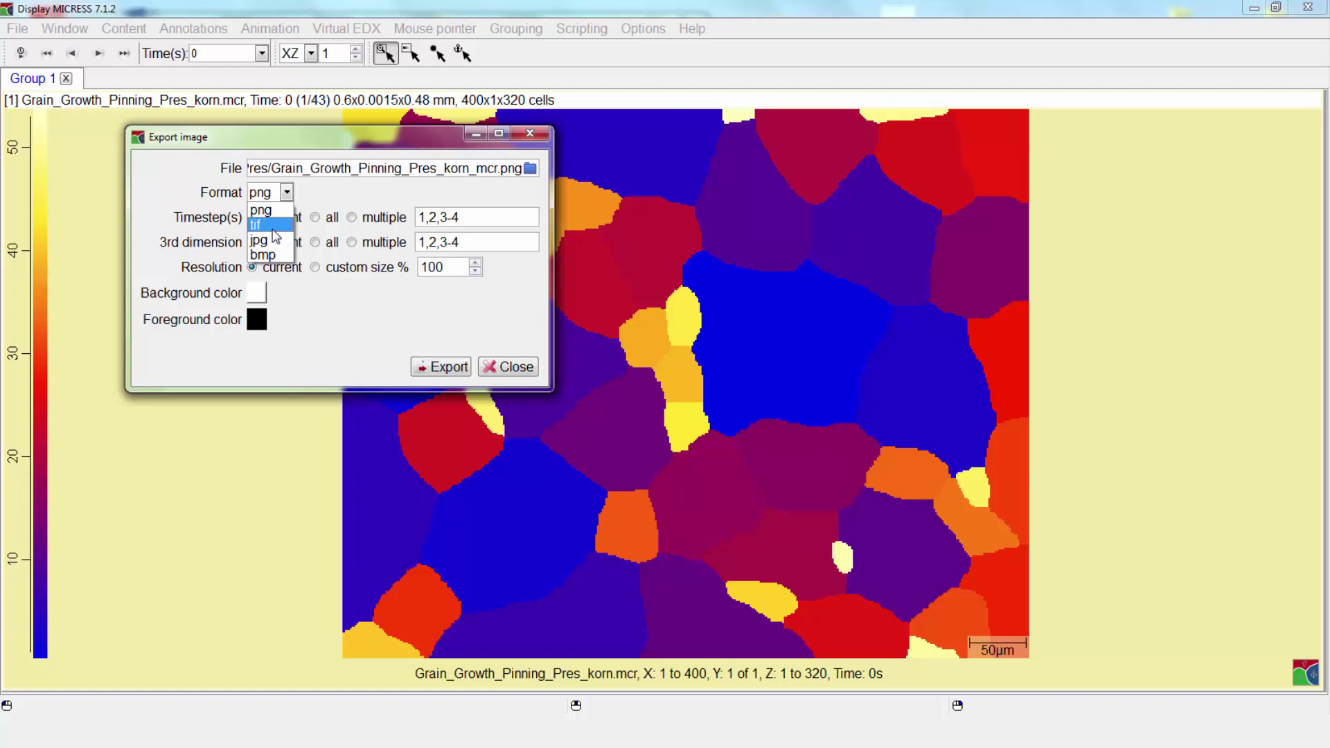
{"action": "left_click", "coordinate": [205, 279]}
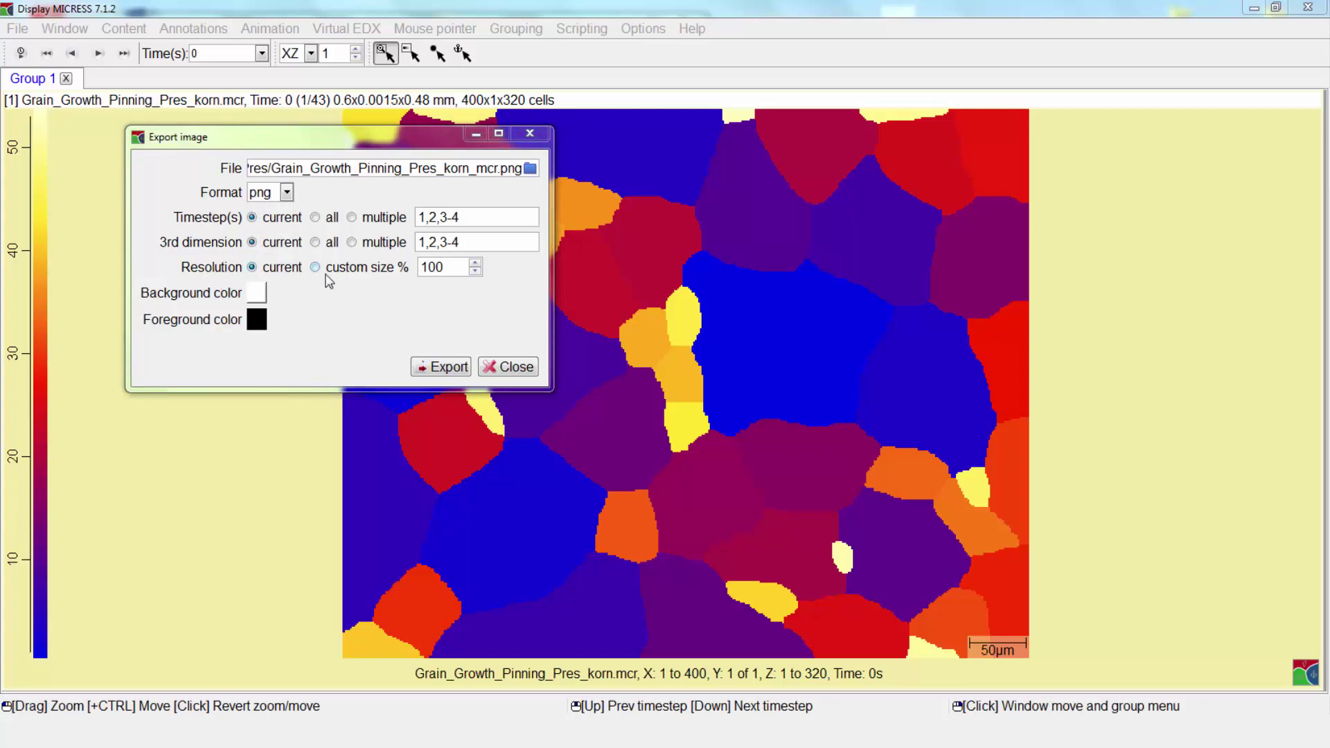
{"action": "left_click", "coordinate": [508, 367]}
Step: Examine the options for exporting the window contents as a dataset and the group as an image, and close them
{"action": "left_click", "coordinate": [17, 28]}
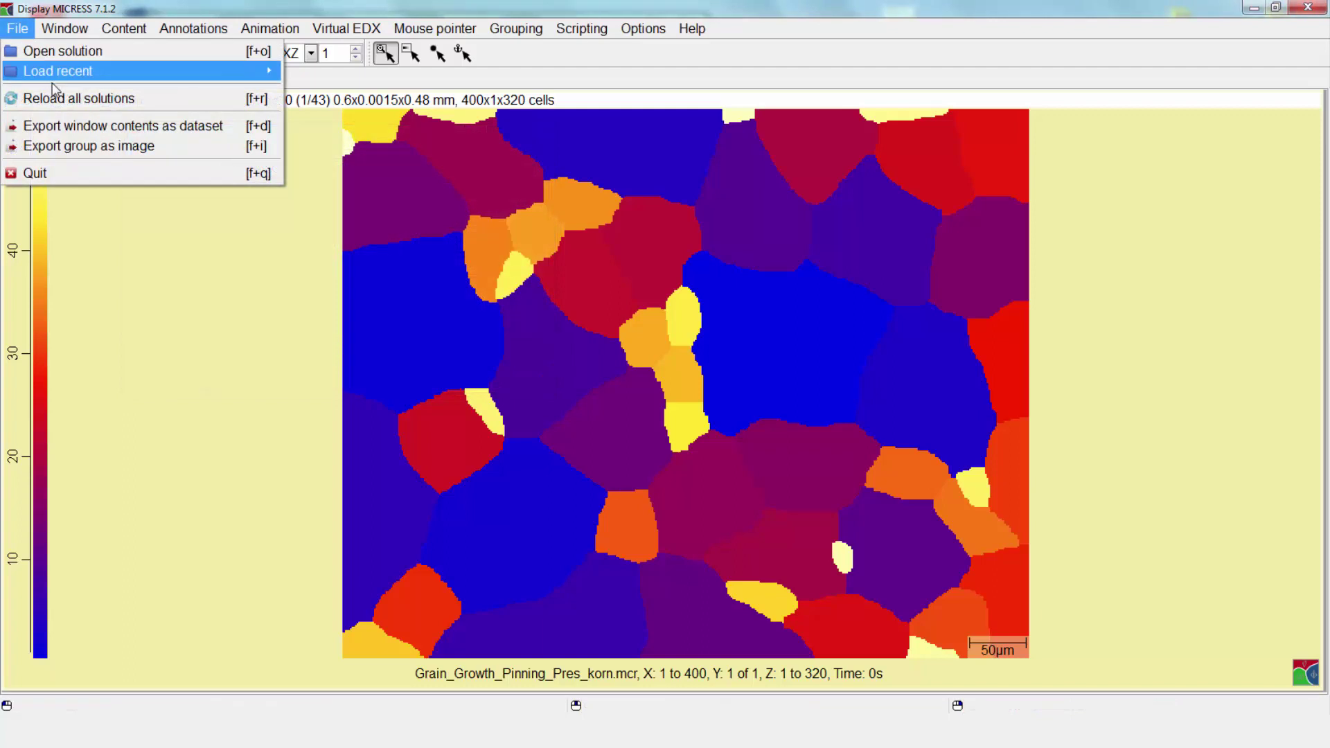
{"action": "left_click", "coordinate": [86, 127]}
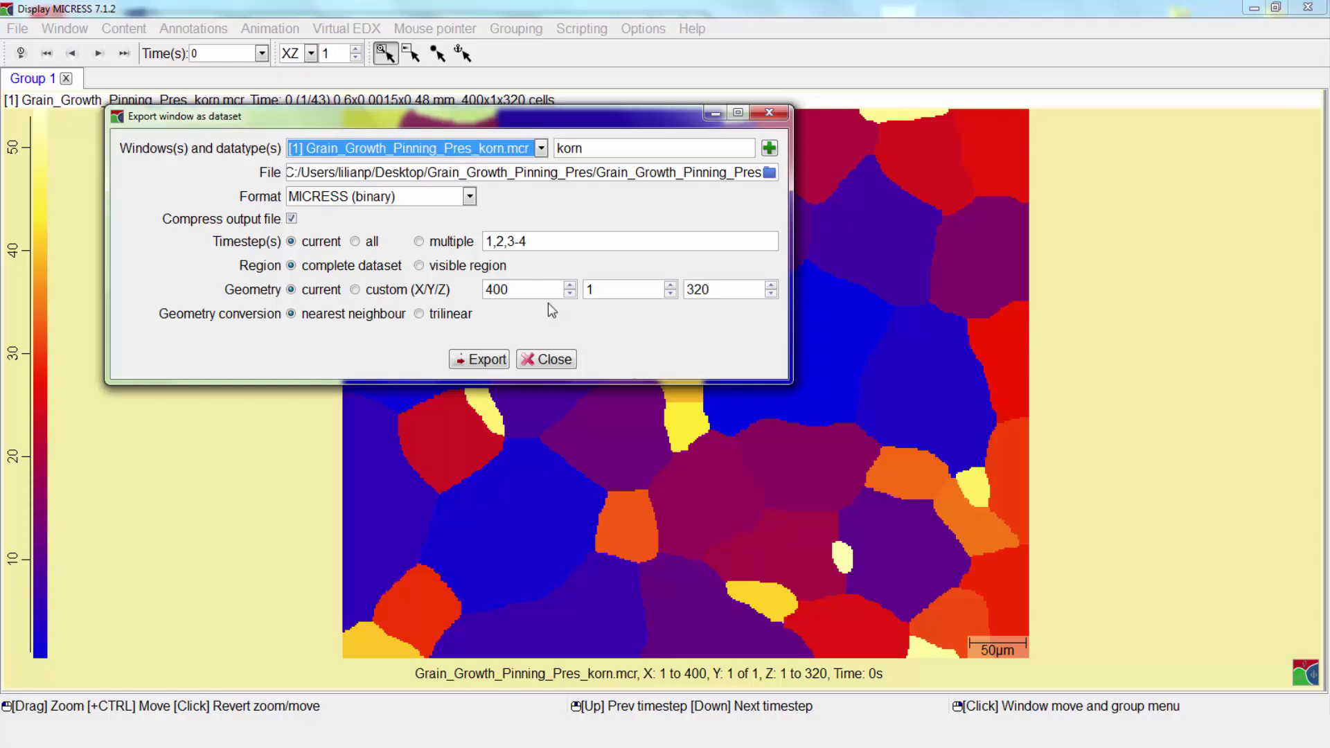
{"action": "left_click", "coordinate": [17, 28]}
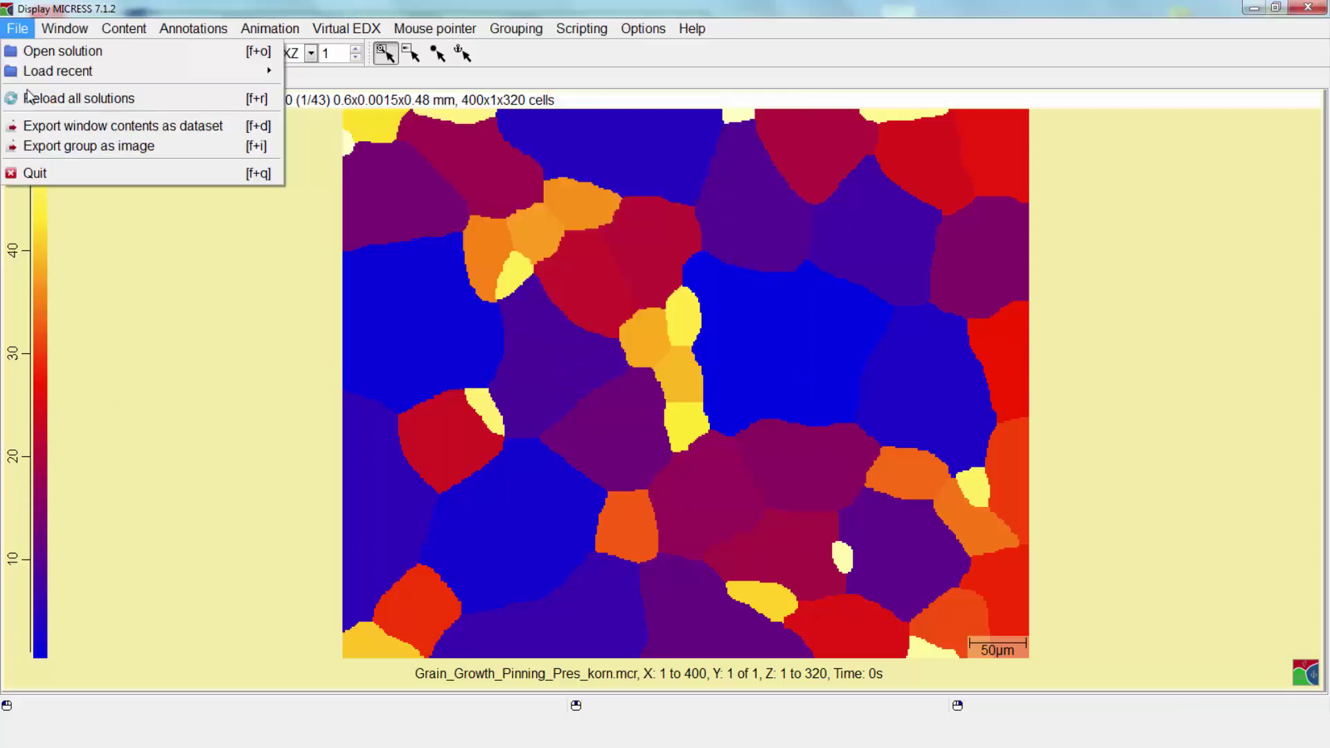
{"action": "left_click", "coordinate": [61, 147]}
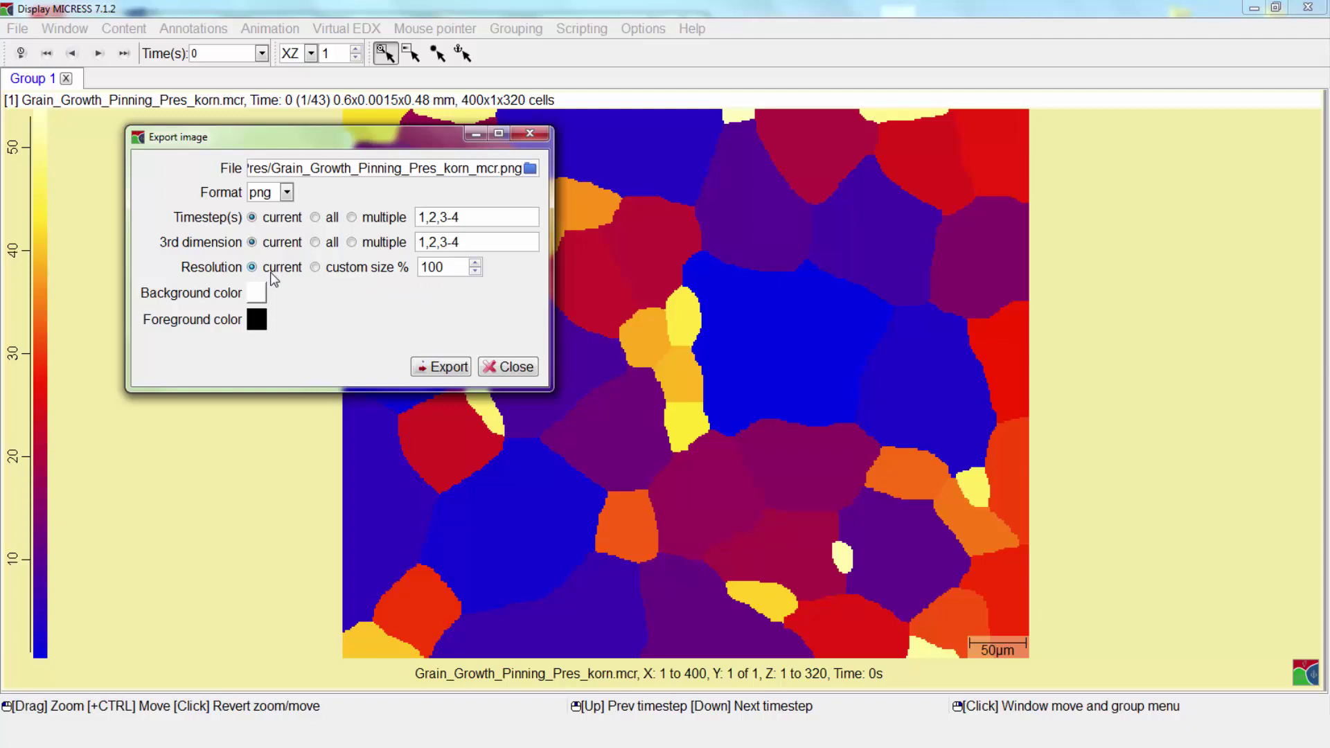
{"action": "key", "text": "Escape"}
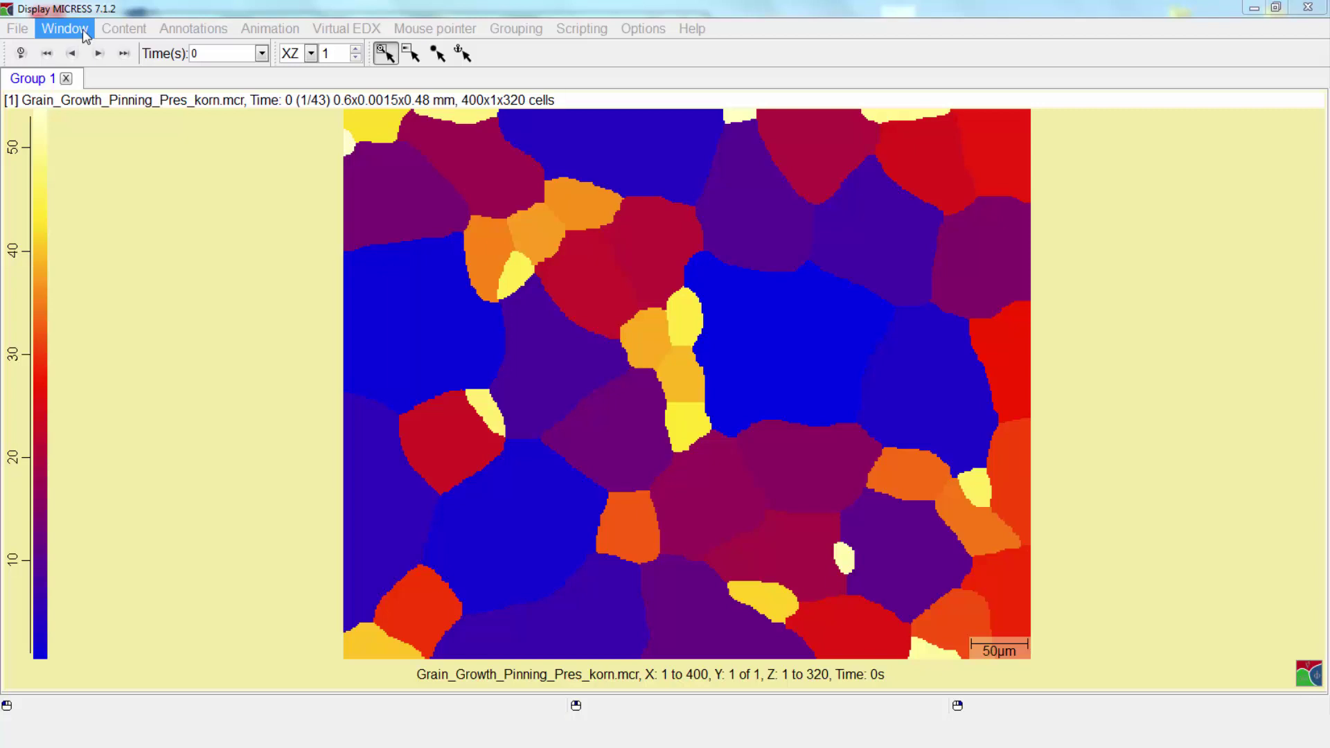
Step: Set the tile arrangement to a fixed column count of 2 and preview it
{"action": "left_click", "coordinate": [82, 30]}
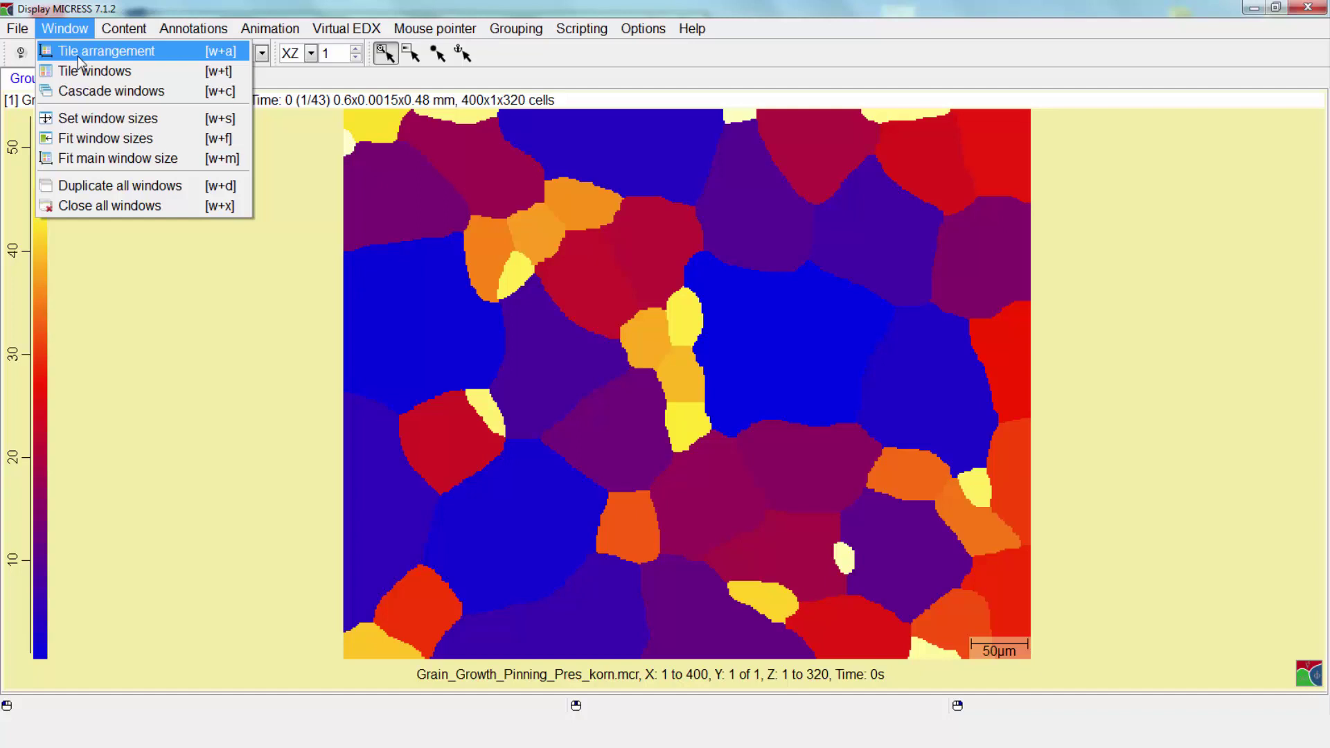
{"action": "left_click", "coordinate": [78, 56]}
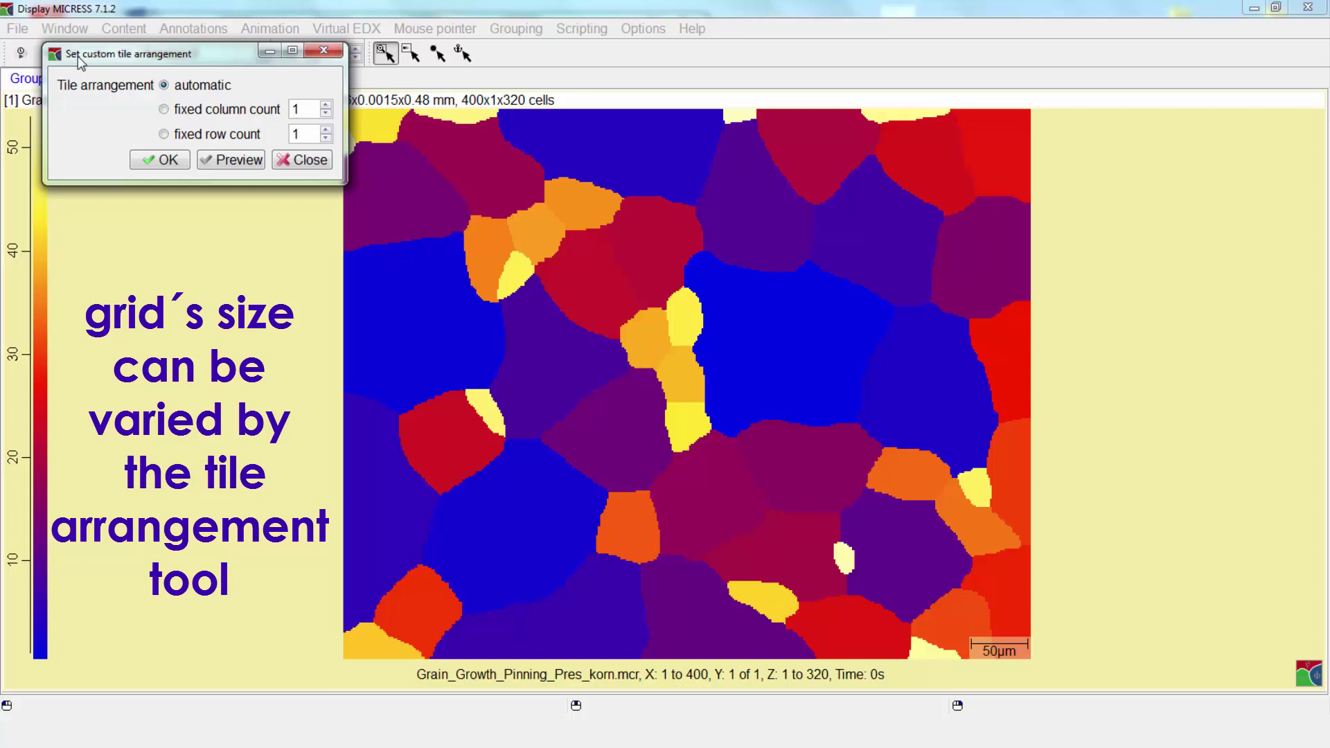
{"action": "left_click", "coordinate": [163, 109]}
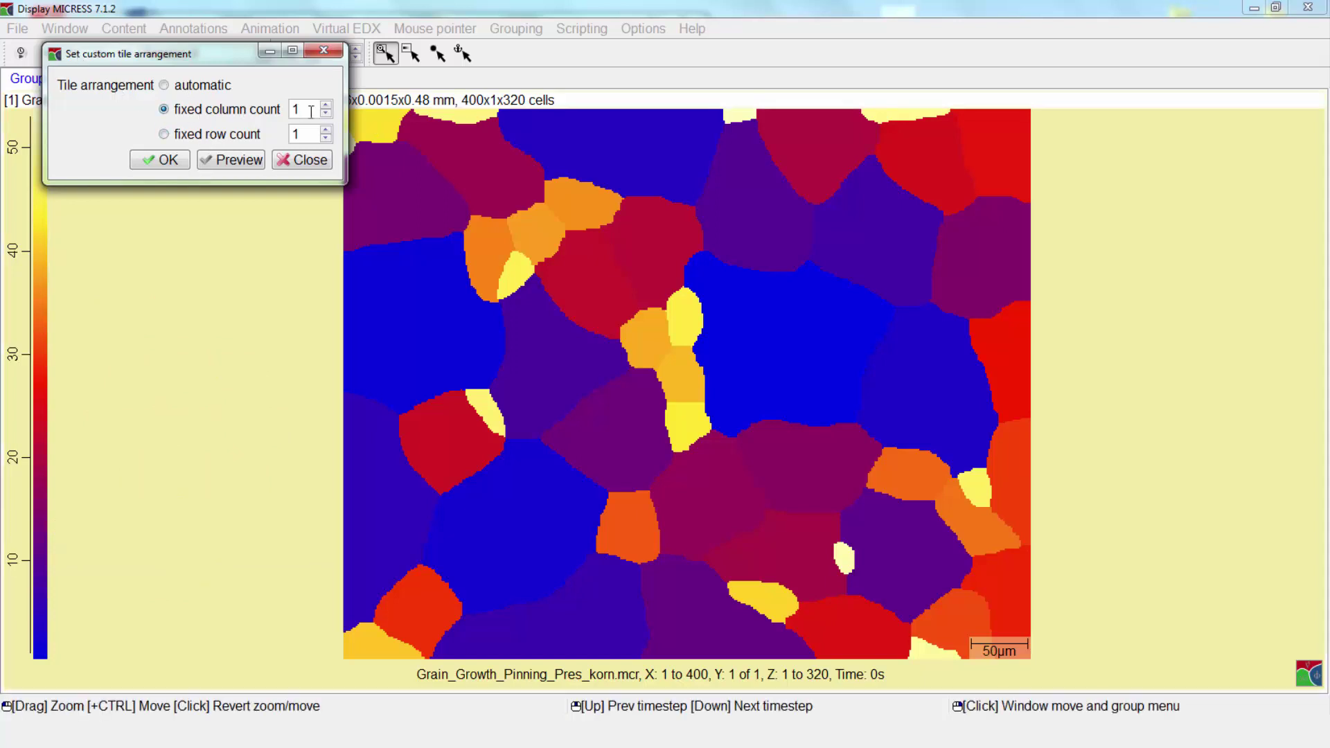
{"action": "type", "text": "2"}
{"action": "left_click", "coordinate": [244, 161]}
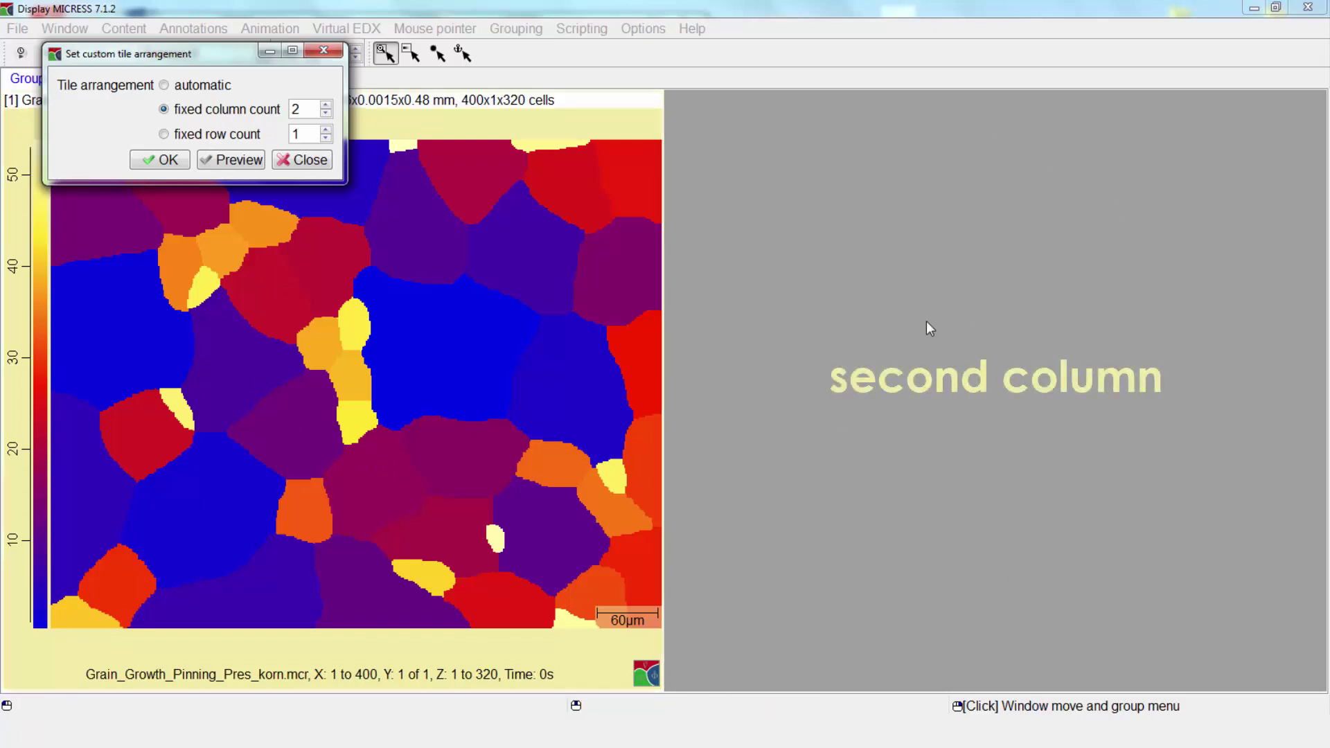
Step: Preview a tile arrangement with column count 1 and a fixed row count of 2, close the settings, and tile the windows
{"action": "double_click", "coordinate": [299, 110]}
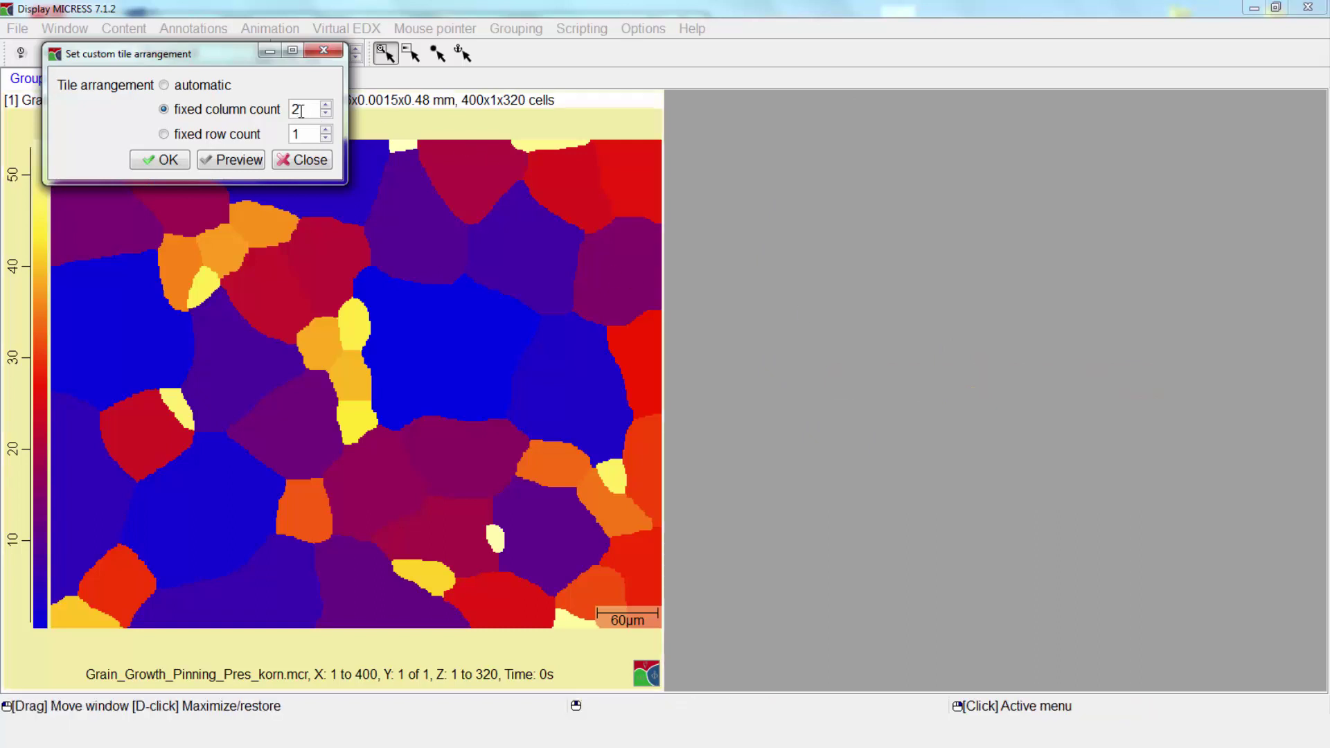
{"action": "type", "text": "1"}
{"action": "left_click", "coordinate": [191, 133]}
{"action": "double_click", "coordinate": [298, 133]}
{"action": "type", "text": "2"}
{"action": "left_click", "coordinate": [243, 161]}
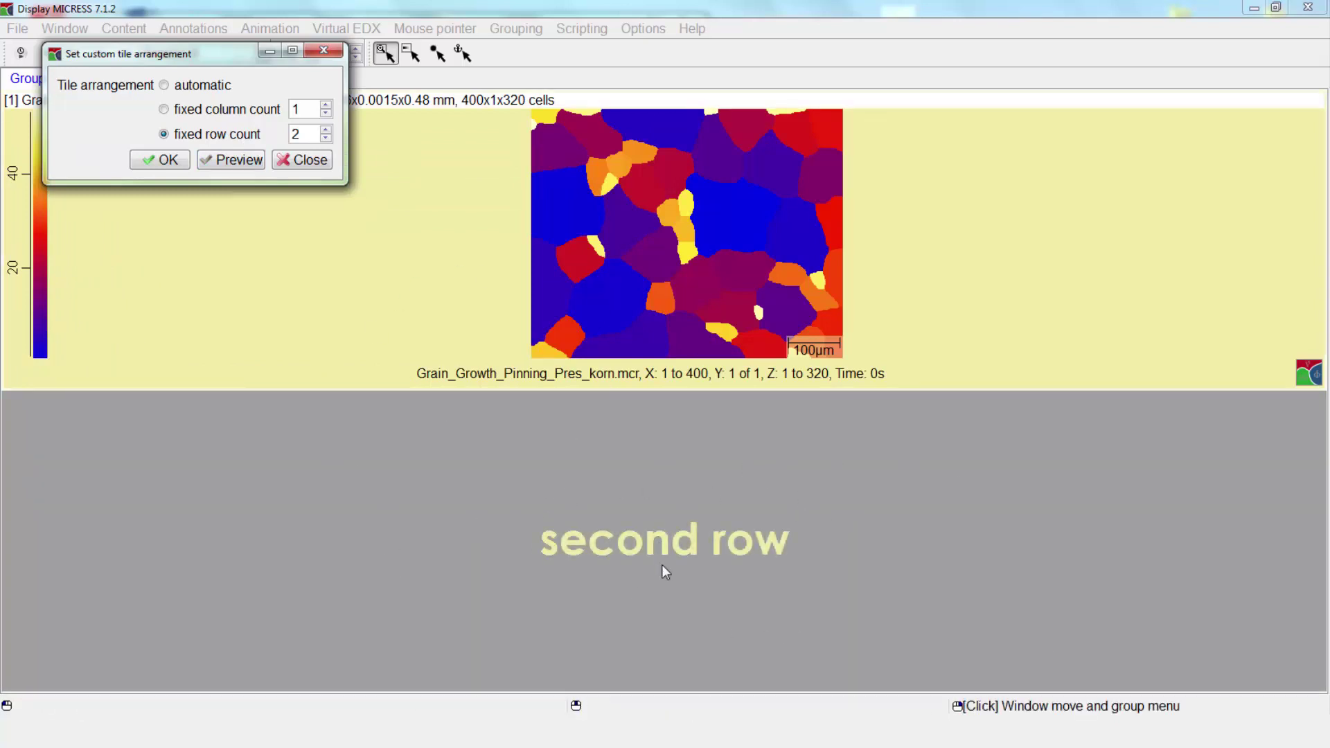
{"action": "key", "text": "Escape"}
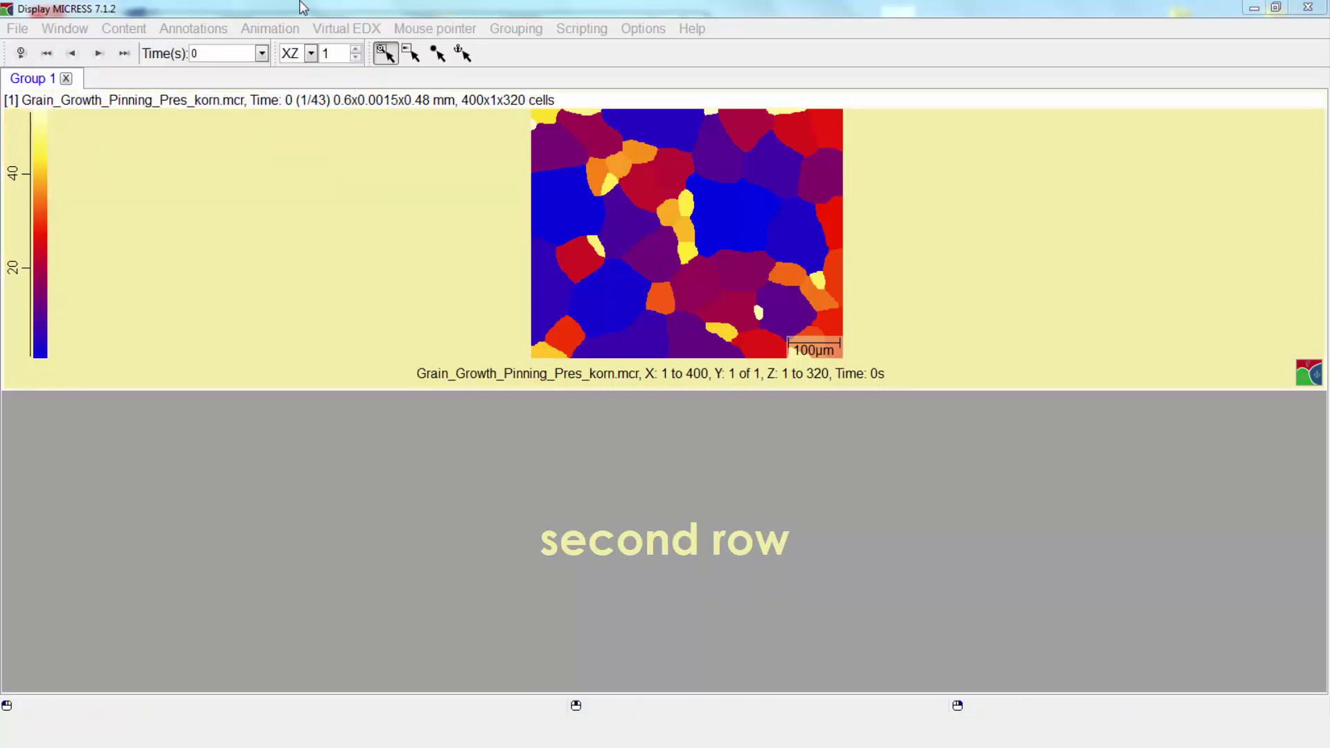
{"action": "left_click", "coordinate": [63, 27]}
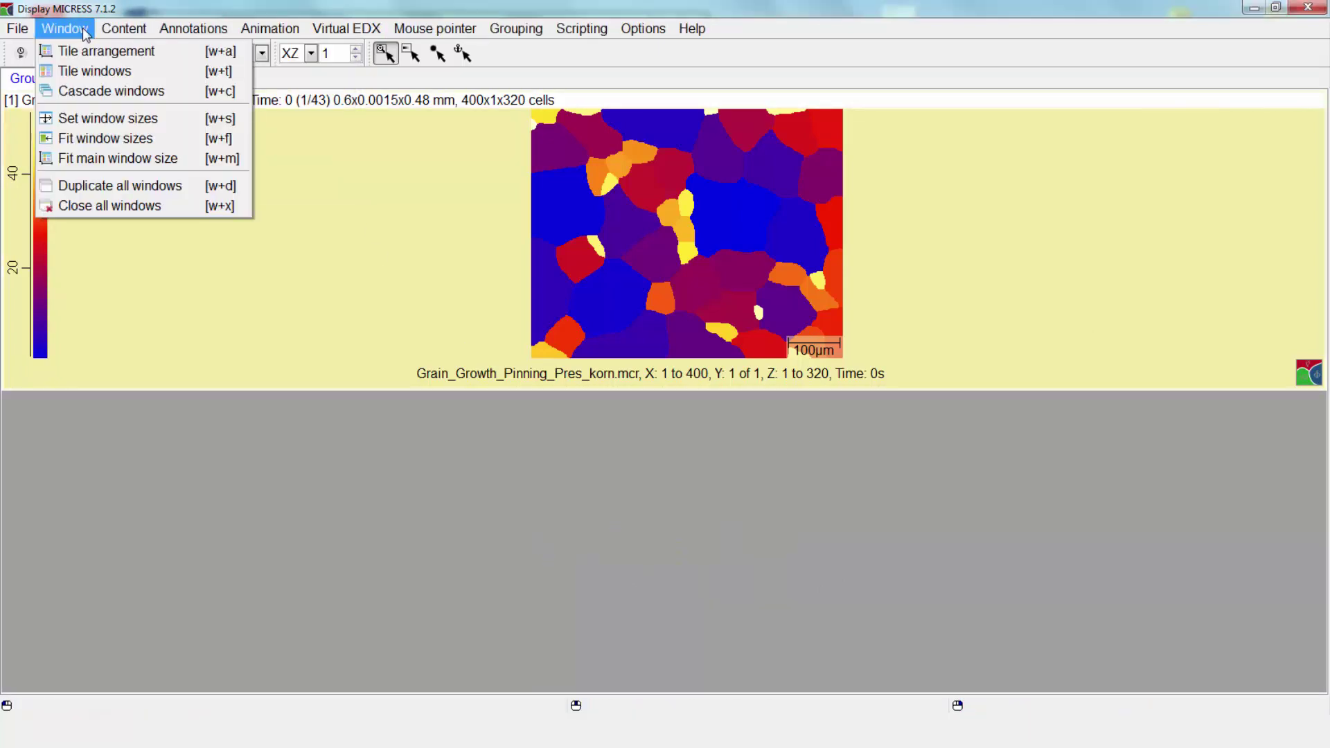
{"action": "left_click", "coordinate": [162, 78]}
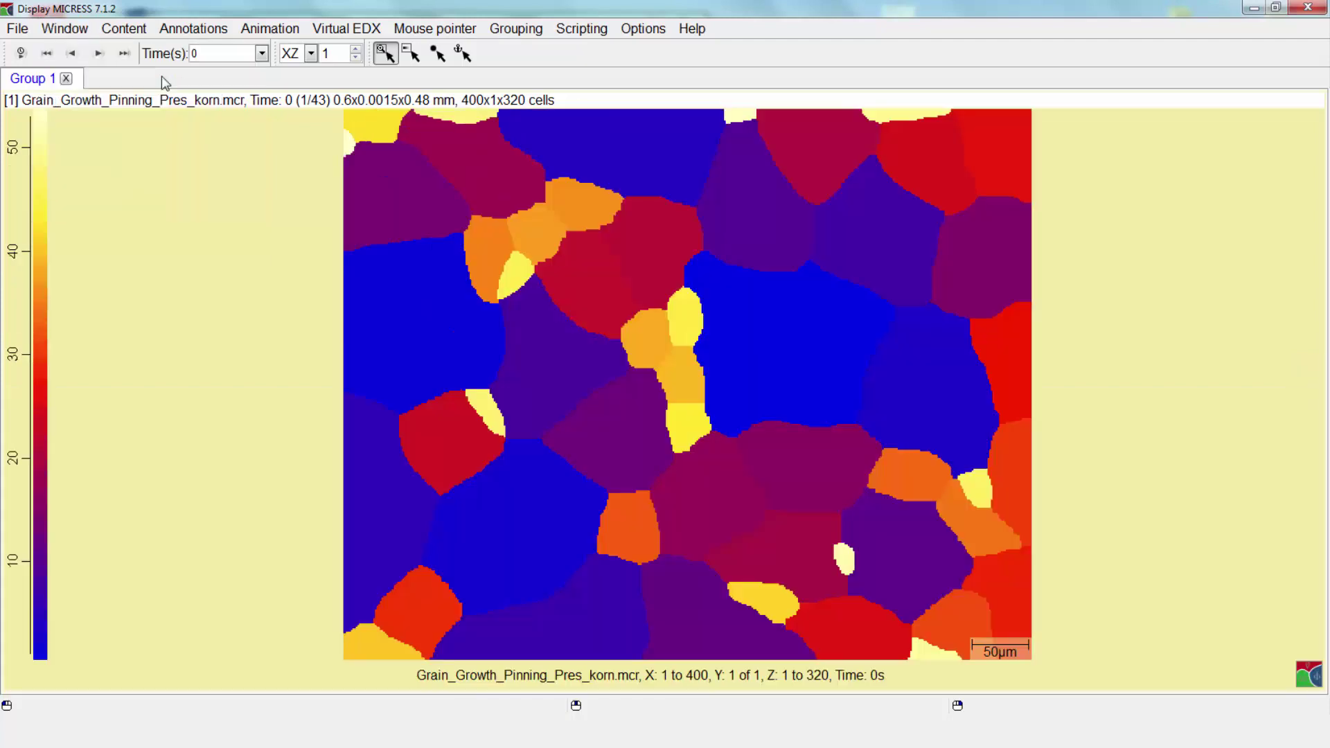
Step: Load the recent result Grain_Growth_Pinning_Pres_phas.mcr beside the grain result and cascade the windows
{"action": "left_click", "coordinate": [65, 29]}
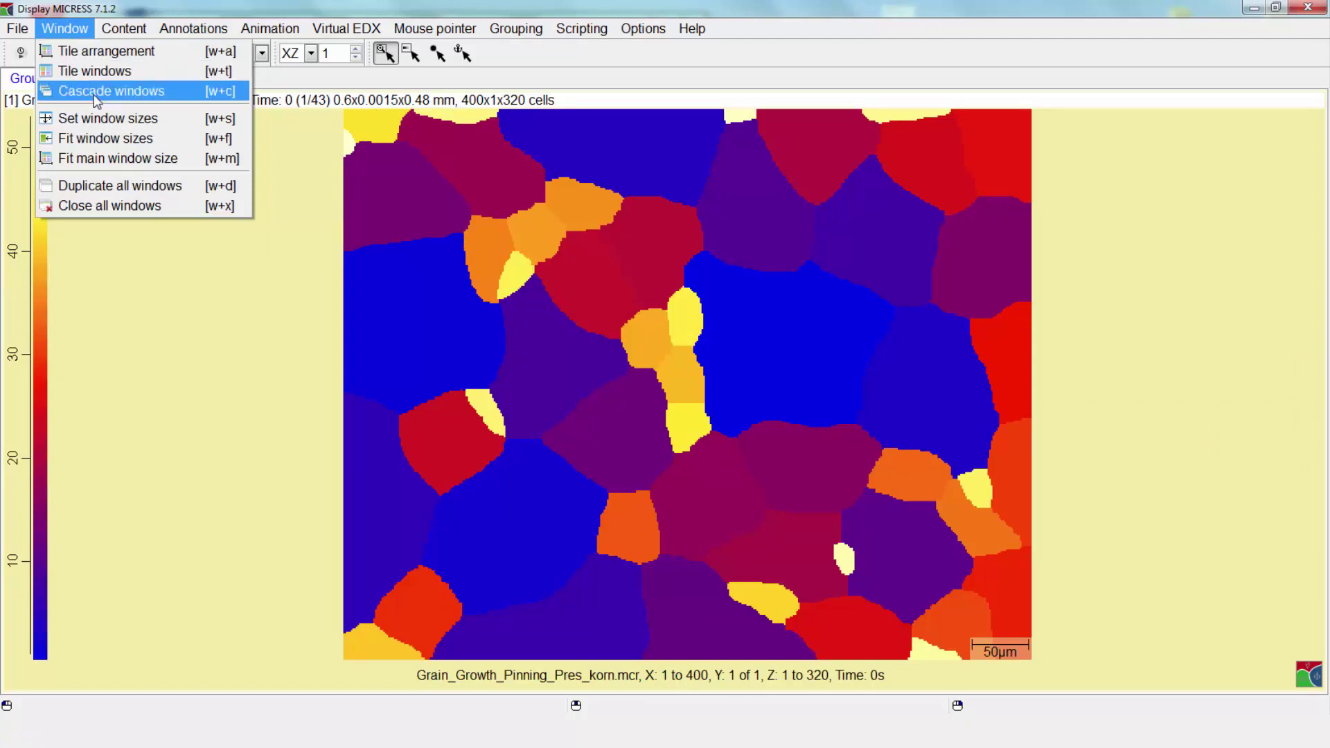
{"action": "mouse_move", "coordinate": [18, 29]}
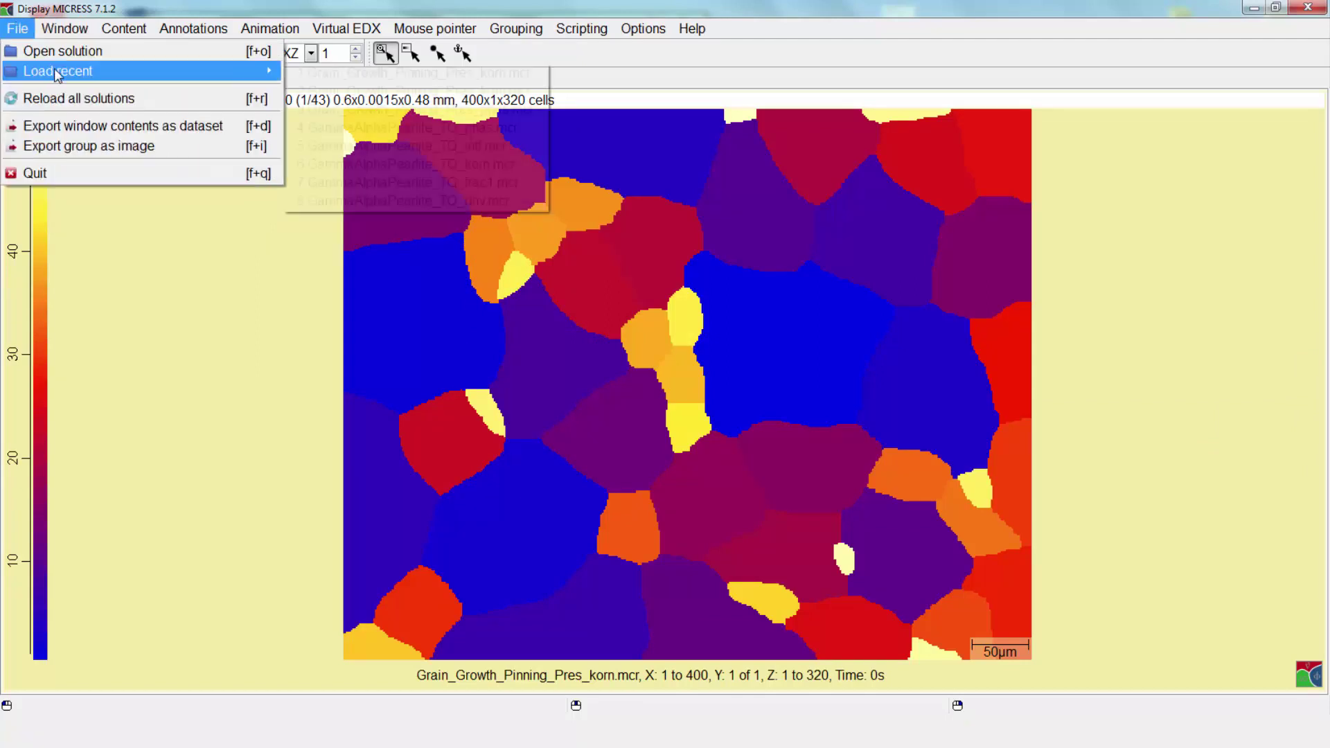
{"action": "mouse_move", "coordinate": [190, 72]}
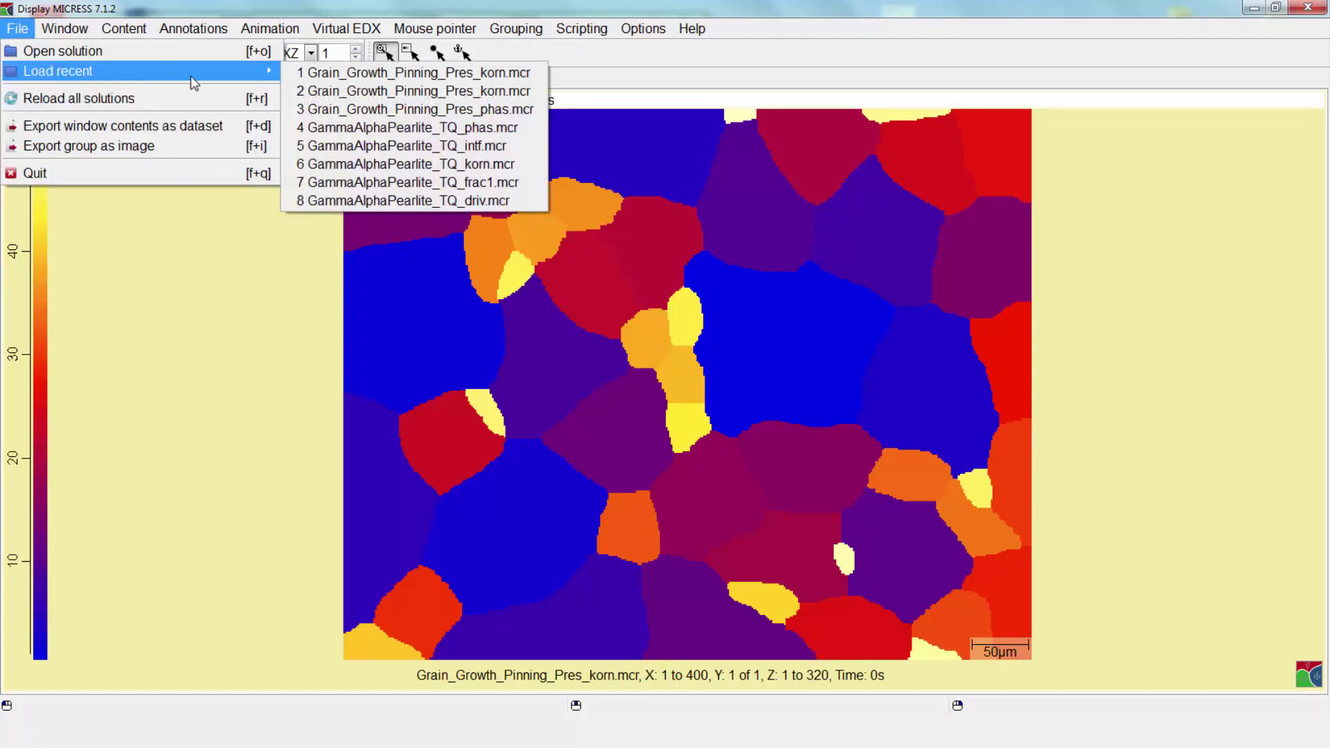
{"action": "left_click", "coordinate": [336, 113]}
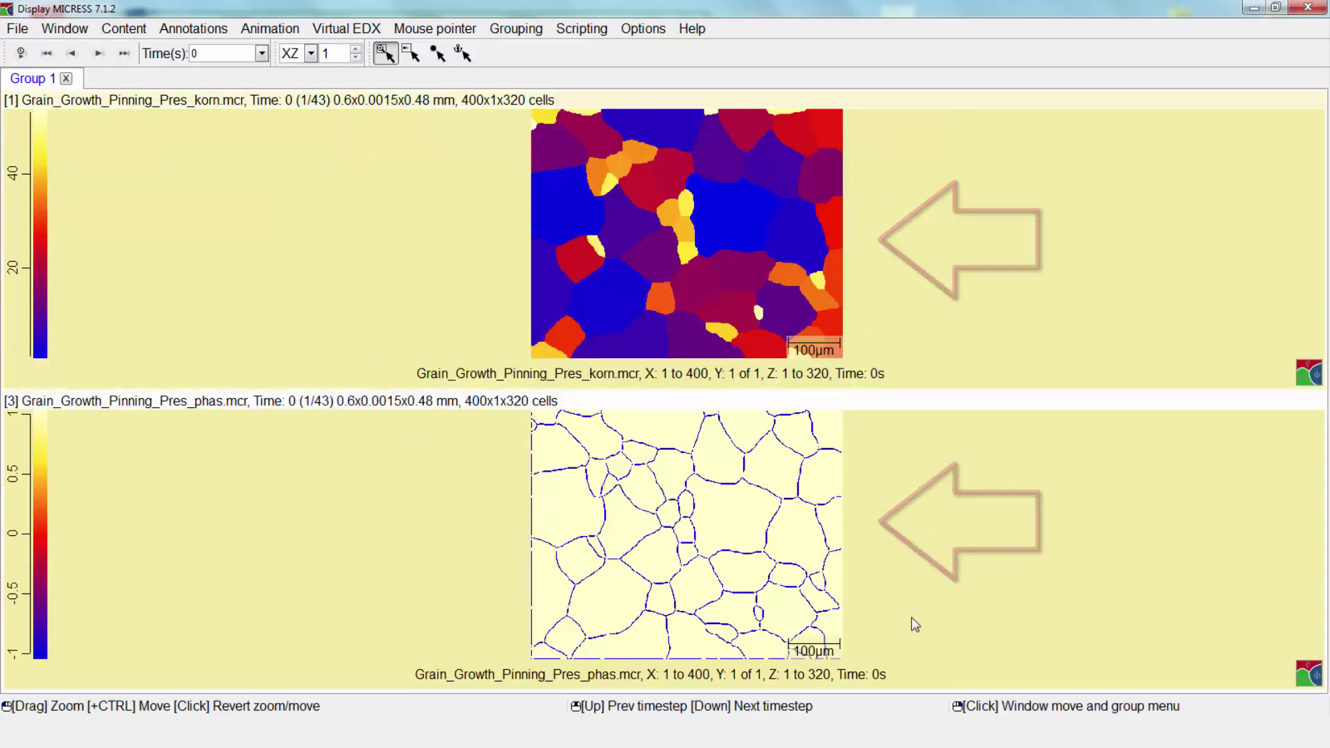
{"action": "left_click", "coordinate": [64, 28]}
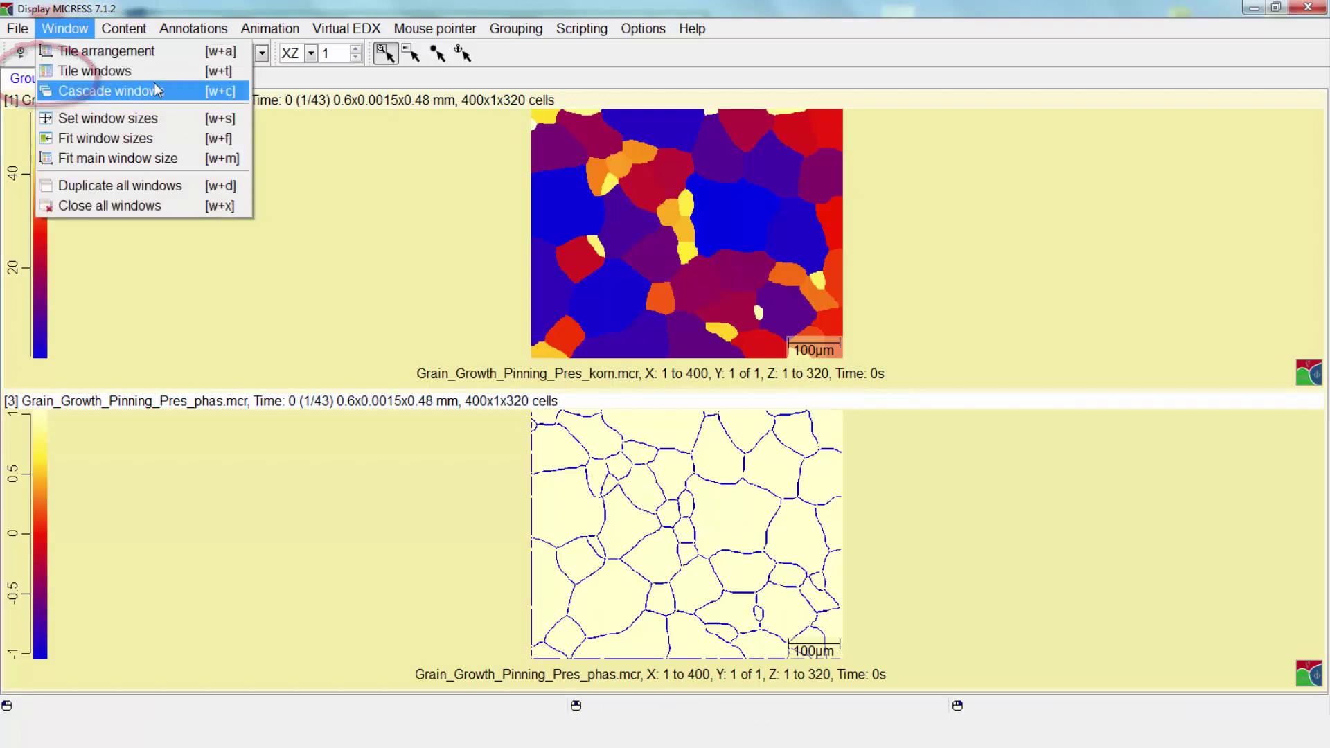
{"action": "left_click", "coordinate": [156, 97]}
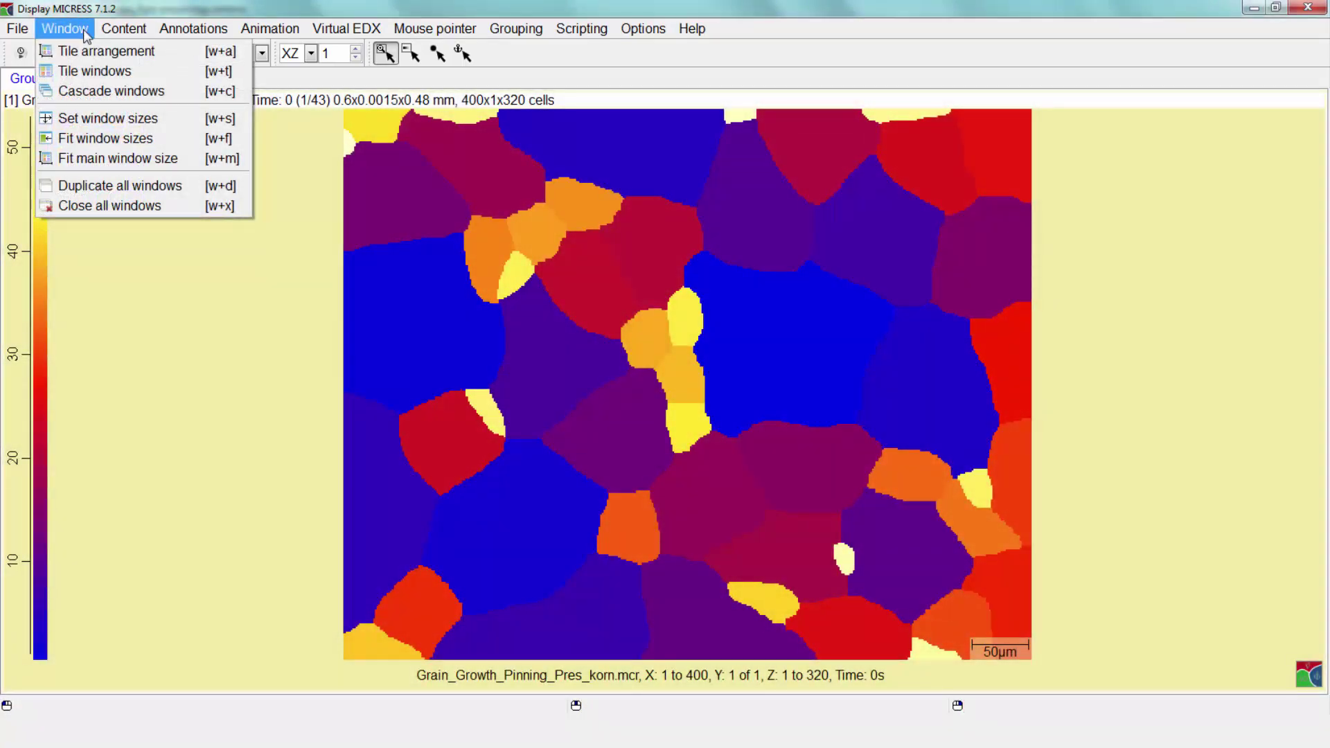
Step: Look over the width and height settings for the windows, close them, and fit the window sizes to the displayed result
{"action": "left_click", "coordinate": [178, 119]}
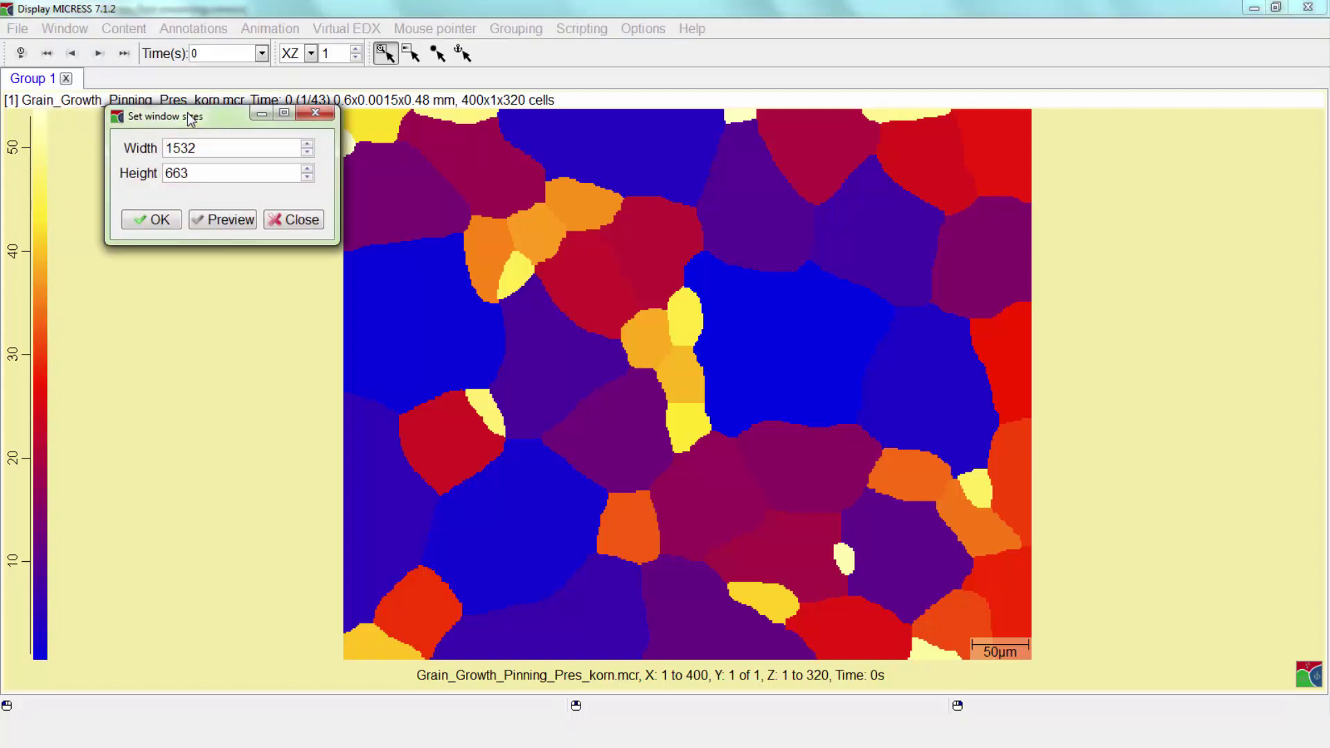
{"action": "left_click_drag", "start_coordinate": [190, 119], "coordinate": [255, 183]}
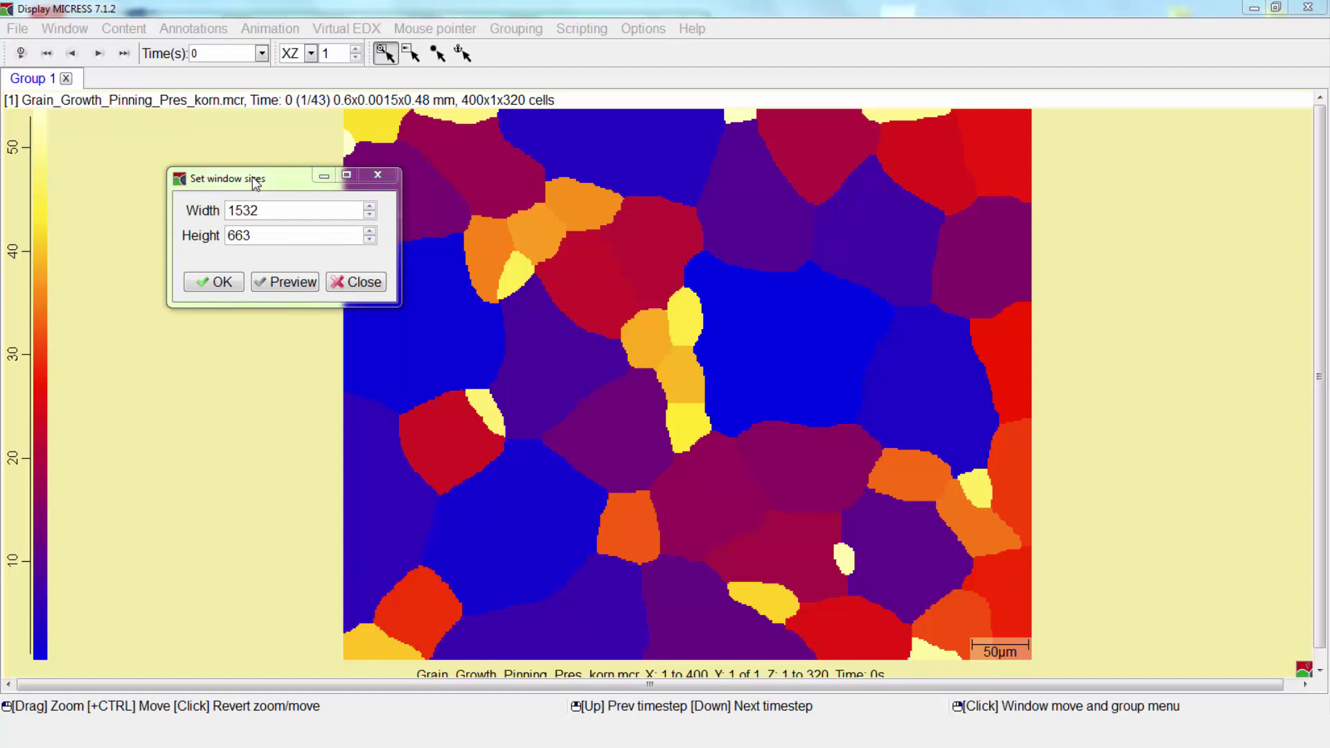
{"action": "left_click_drag", "start_coordinate": [255, 183], "coordinate": [191, 119]}
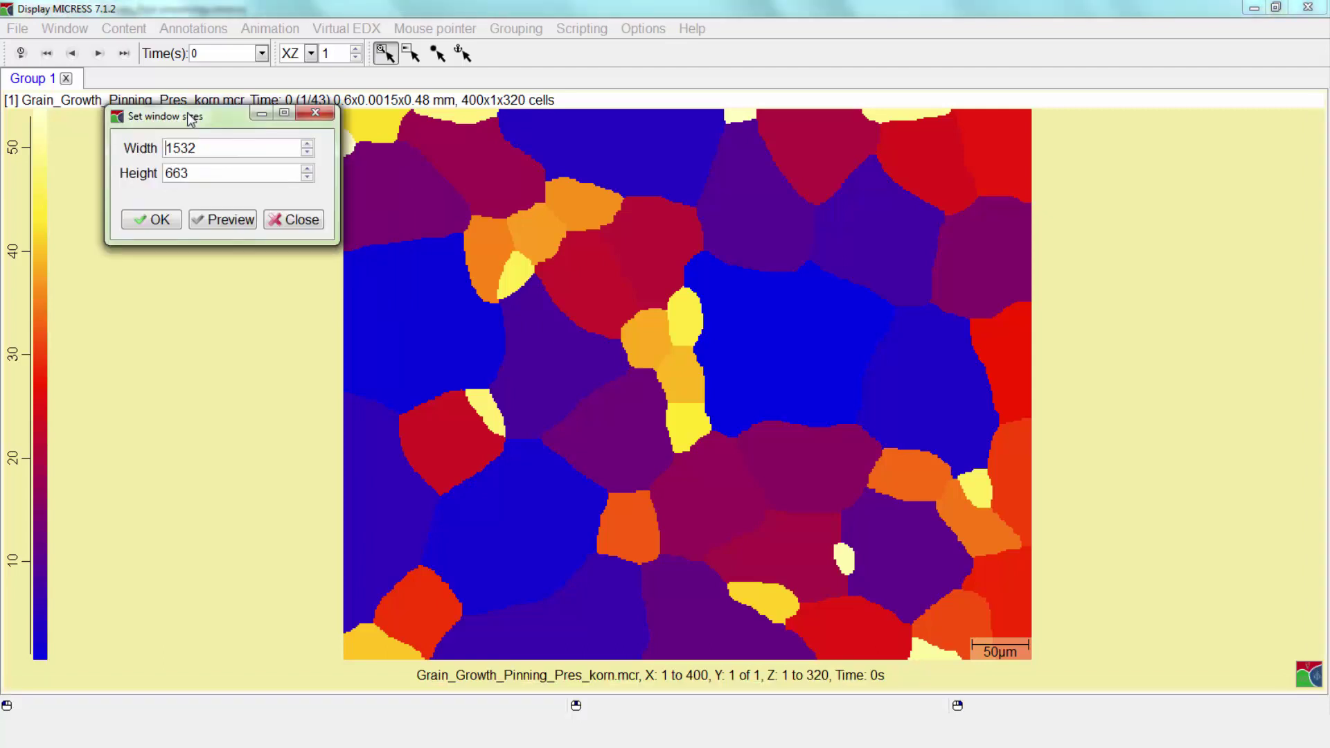
{"action": "left_click", "coordinate": [293, 220]}
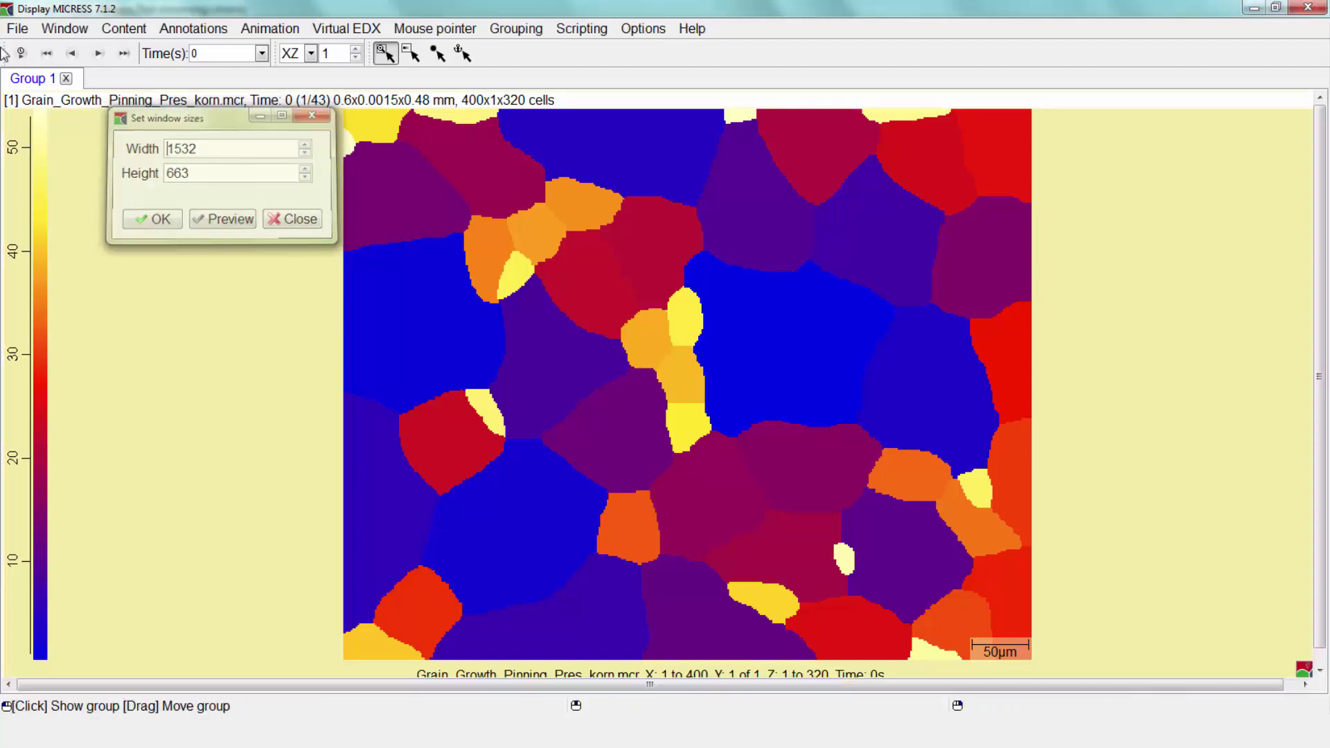
{"action": "left_click", "coordinate": [65, 28]}
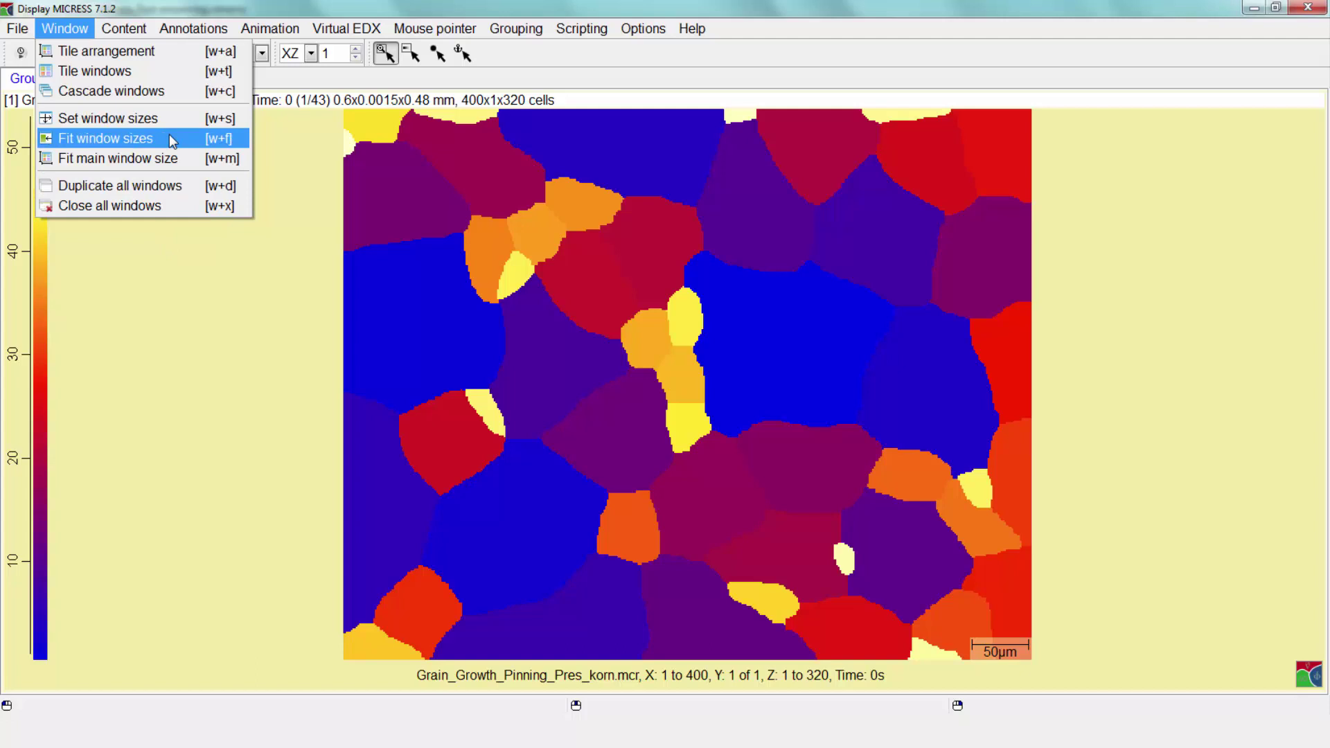
{"action": "left_click", "coordinate": [169, 138]}
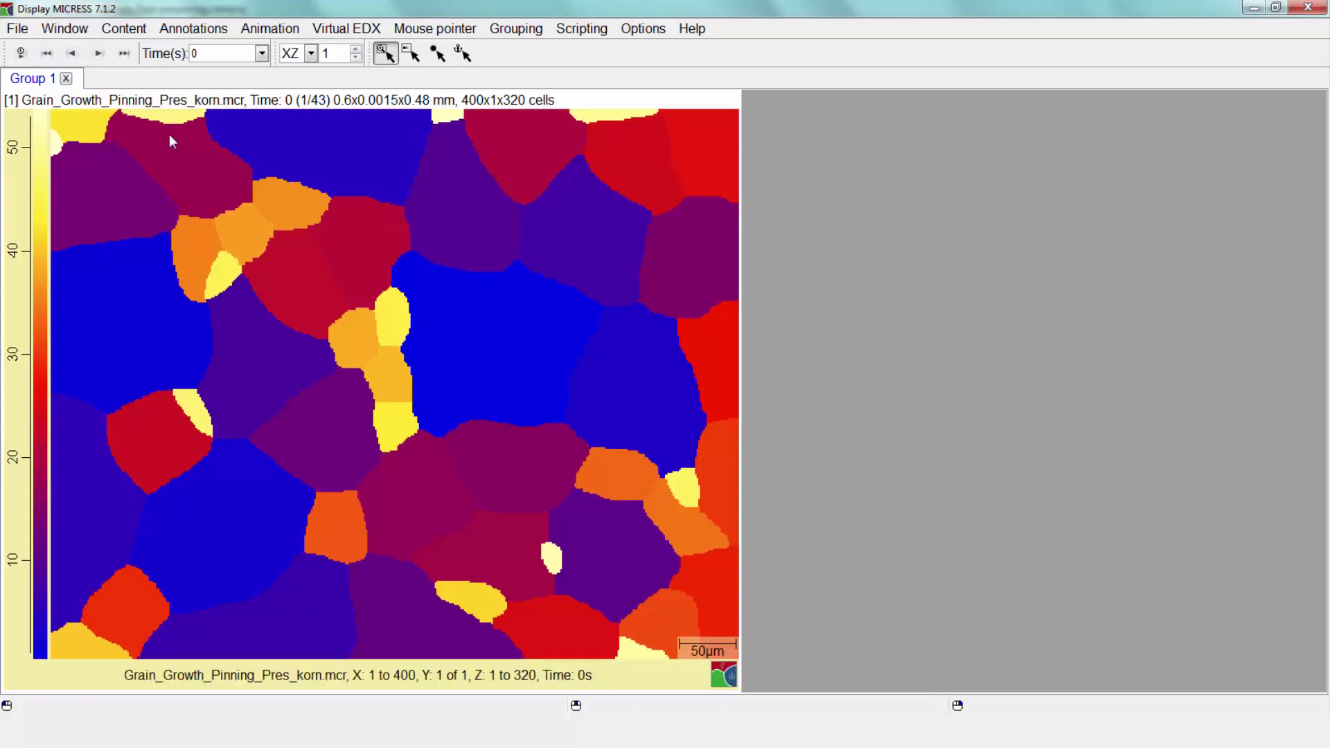
Step: Fit the main window size and duplicate all windows
{"action": "left_click", "coordinate": [82, 31]}
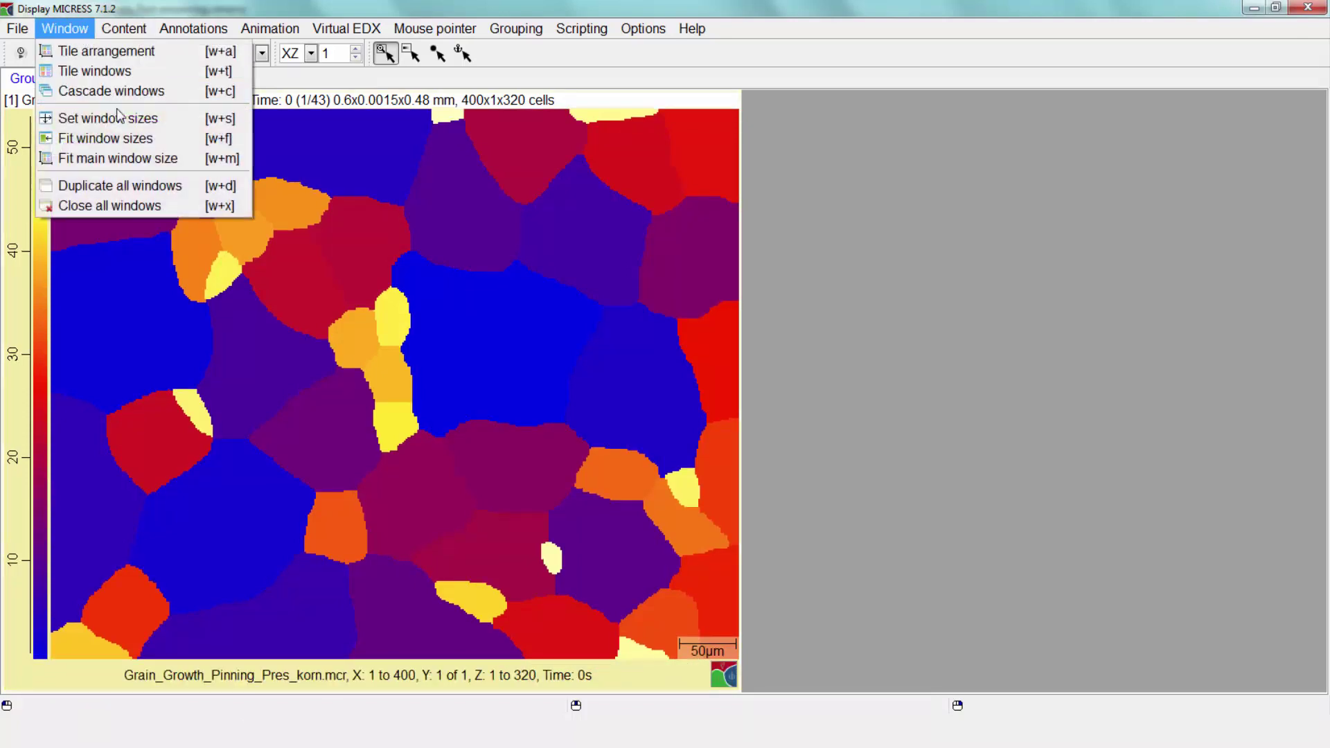
{"action": "left_click", "coordinate": [189, 157]}
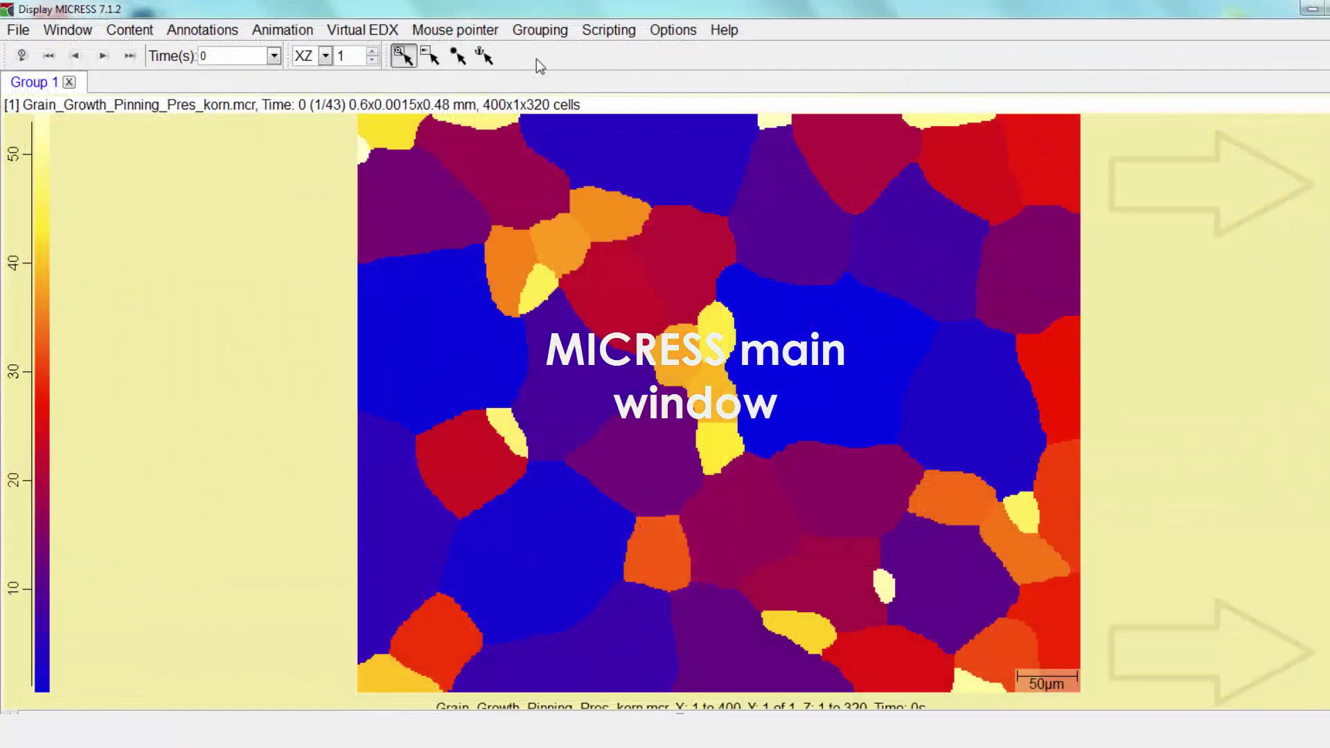
{"action": "left_click", "coordinate": [67, 30]}
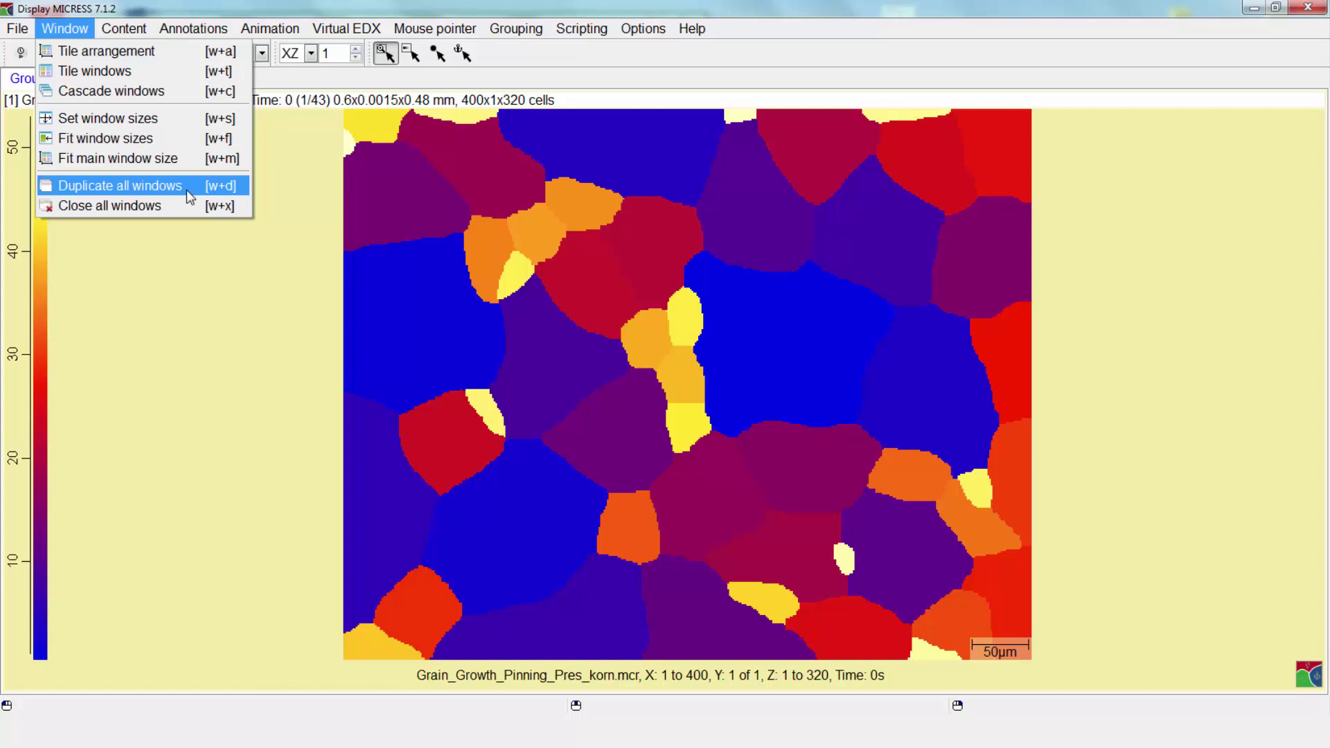
{"action": "left_click", "coordinate": [188, 198]}
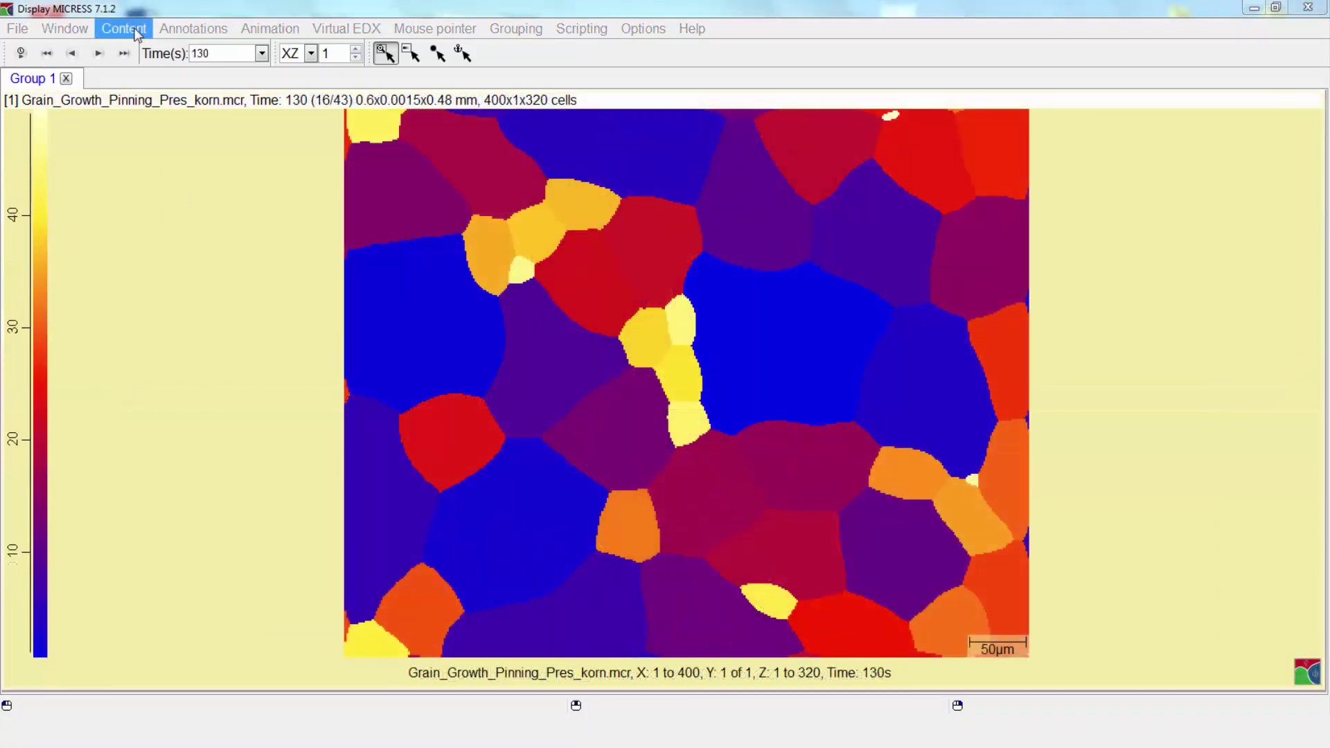
Step: Switch the grain growth result to the YZ cutting plane
{"action": "left_click", "coordinate": [137, 35]}
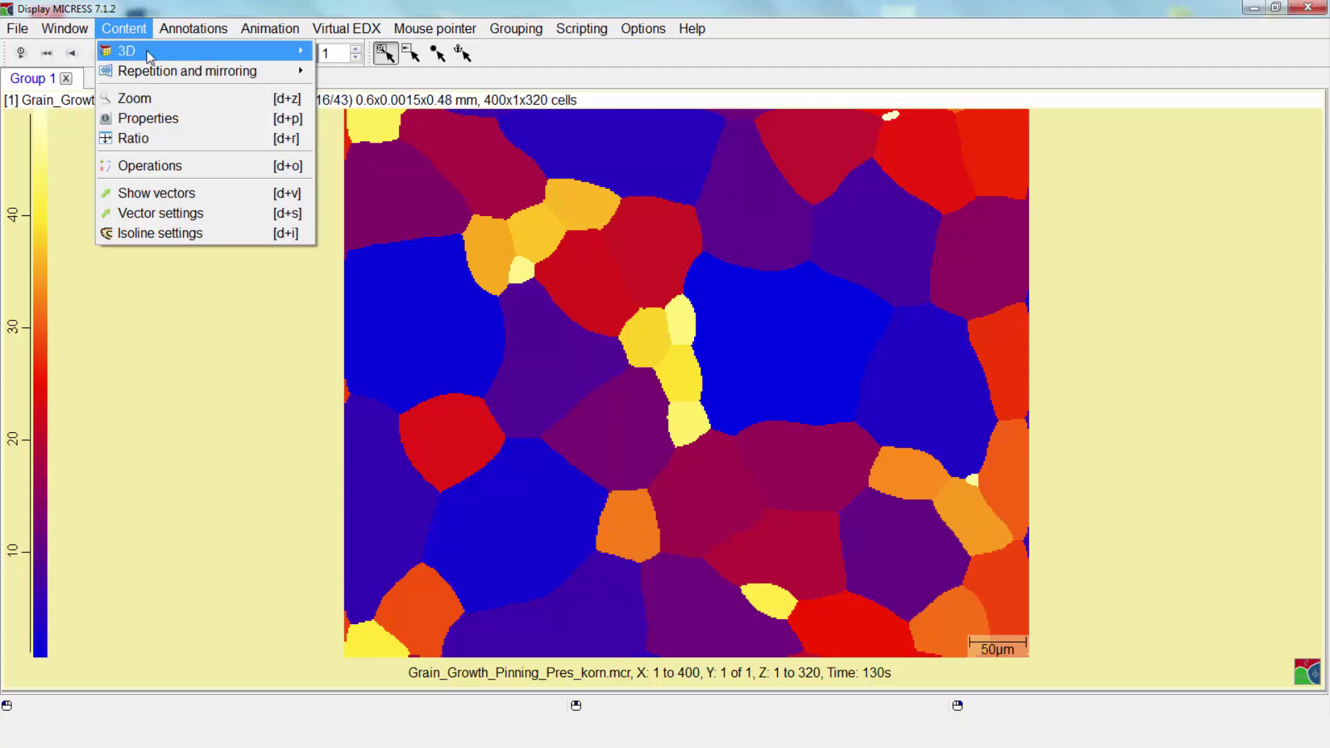
{"action": "mouse_move", "coordinate": [151, 58]}
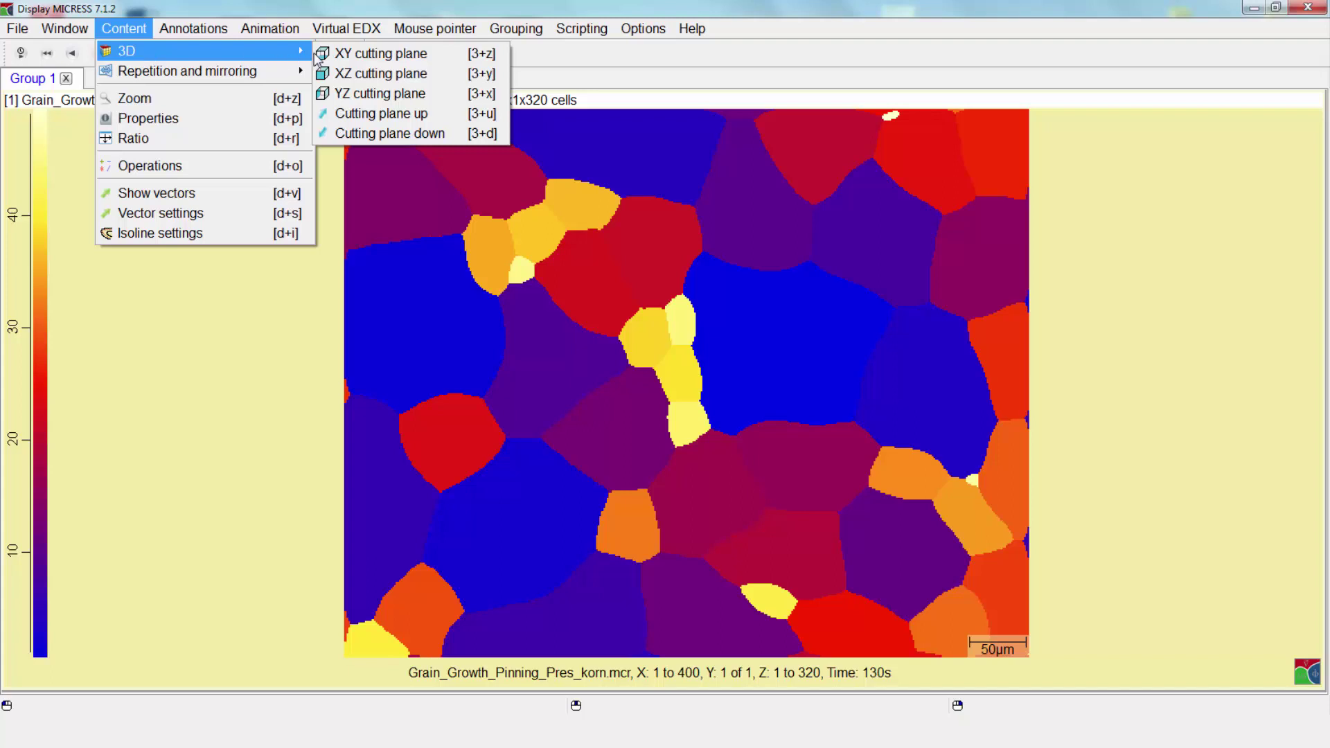
{"action": "left_click", "coordinate": [365, 94]}
{"action": "mouse_move", "coordinate": [786, 378]}
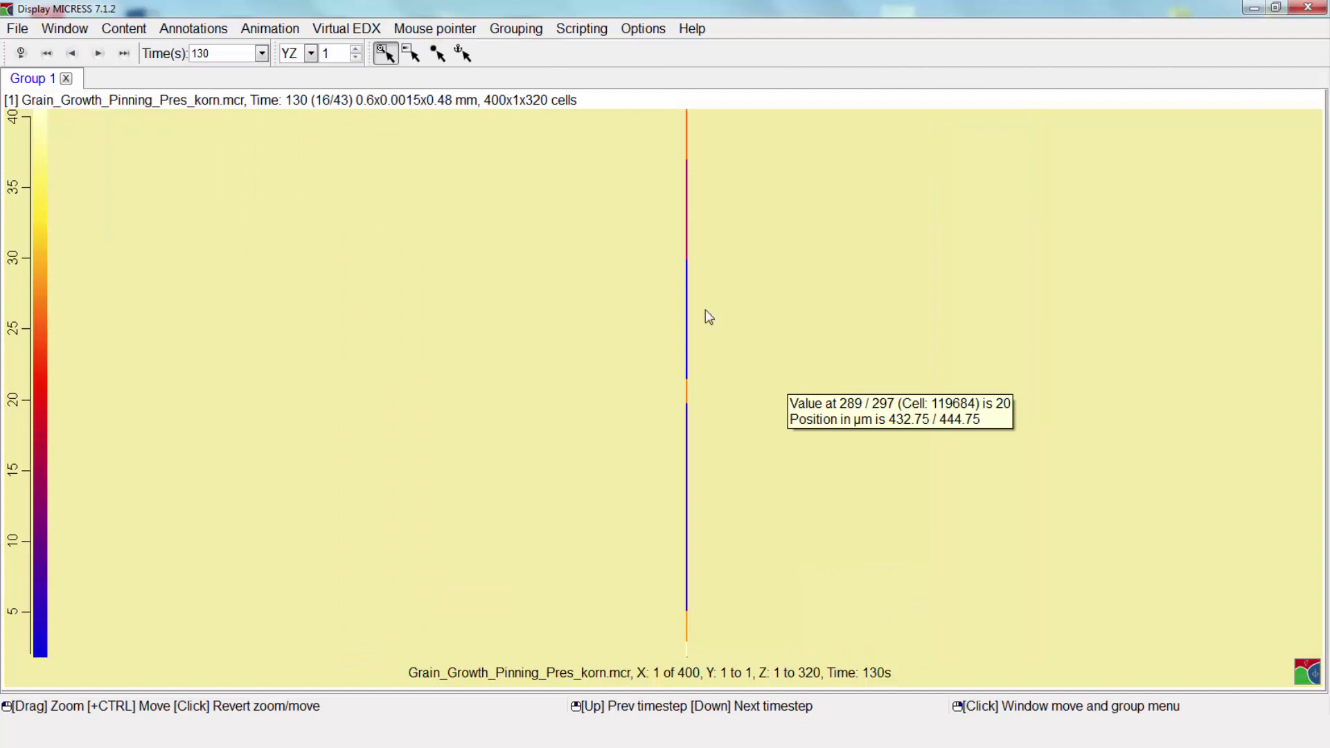
Step: Step the YZ cutting plane up and back down through the grain growth result
{"action": "left_click", "coordinate": [124, 28]}
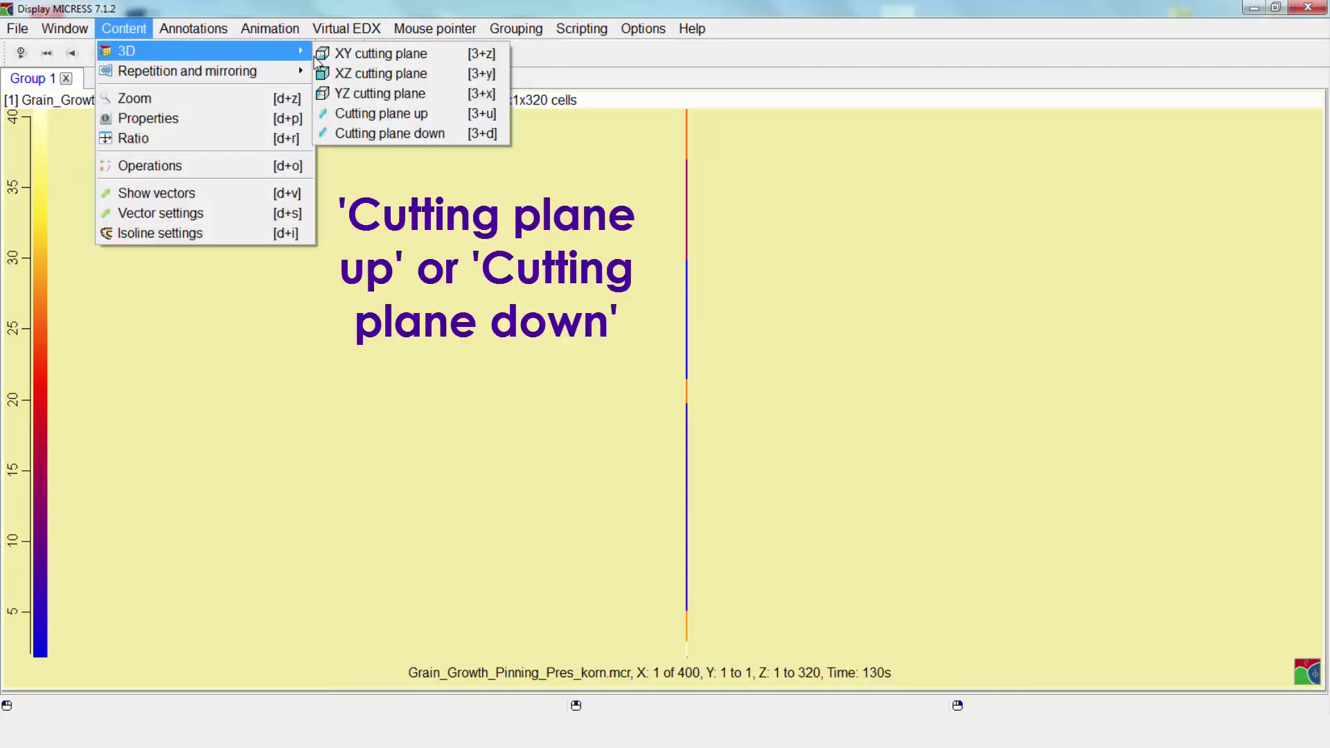
{"action": "left_click", "coordinate": [368, 140]}
{"action": "left_click", "coordinate": [135, 31]}
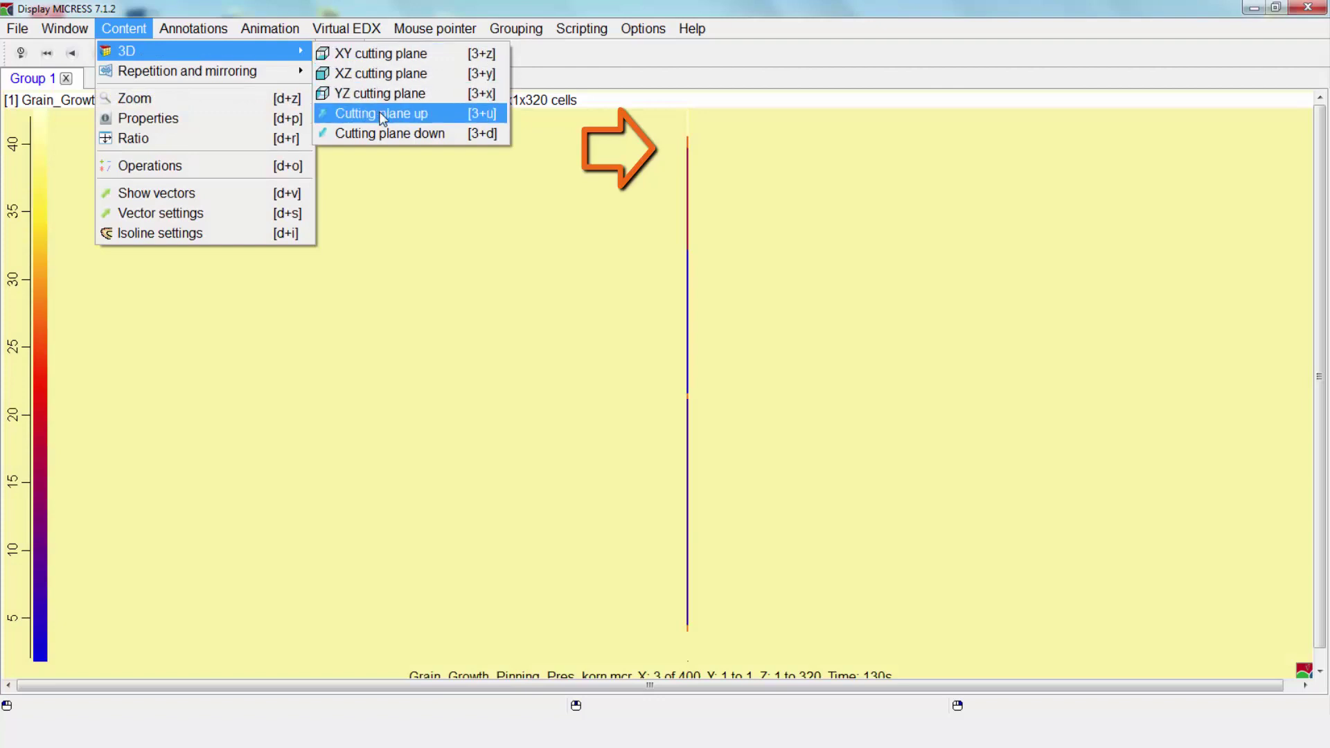
{"action": "left_click", "coordinate": [378, 113]}
{"action": "left_click", "coordinate": [123, 28]}
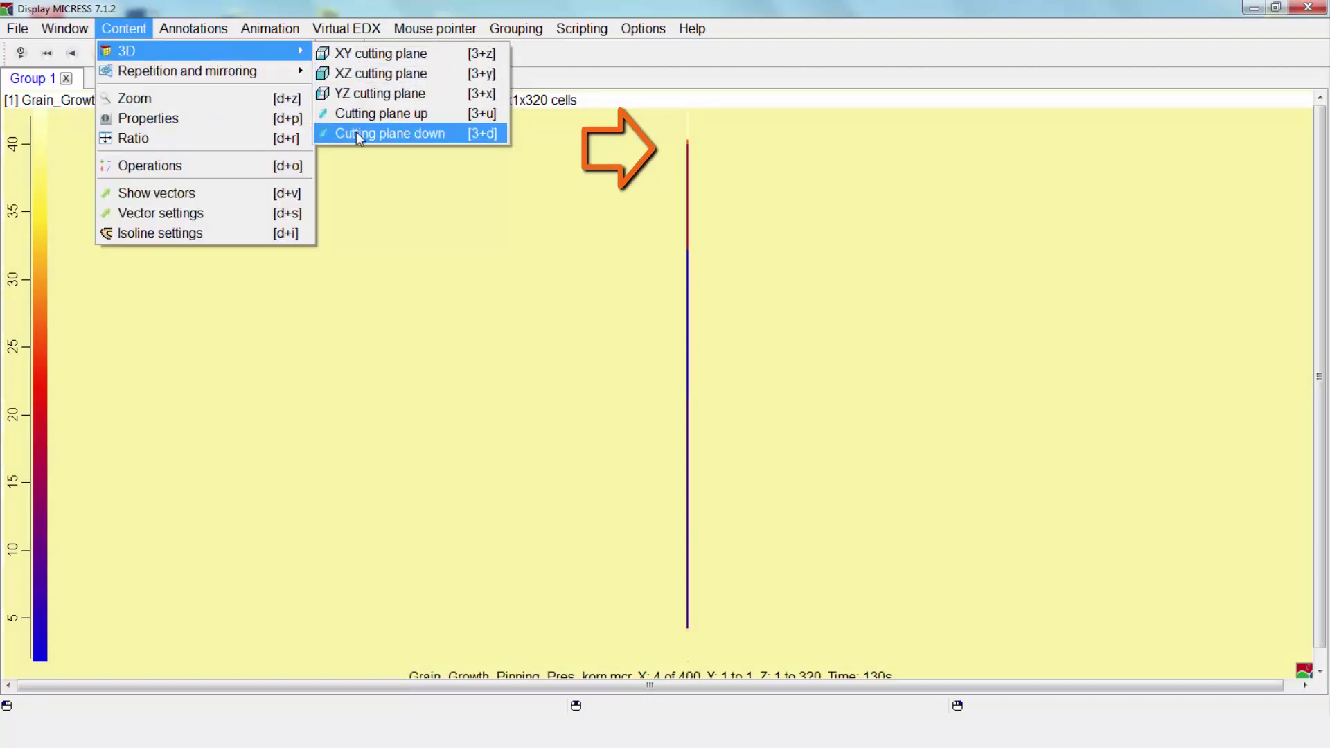
{"action": "left_click", "coordinate": [356, 131]}
Step: Apply the horizontal repeat 2x option to the result, followed by the horizontal mirror 2x option
{"action": "left_click", "coordinate": [136, 31]}
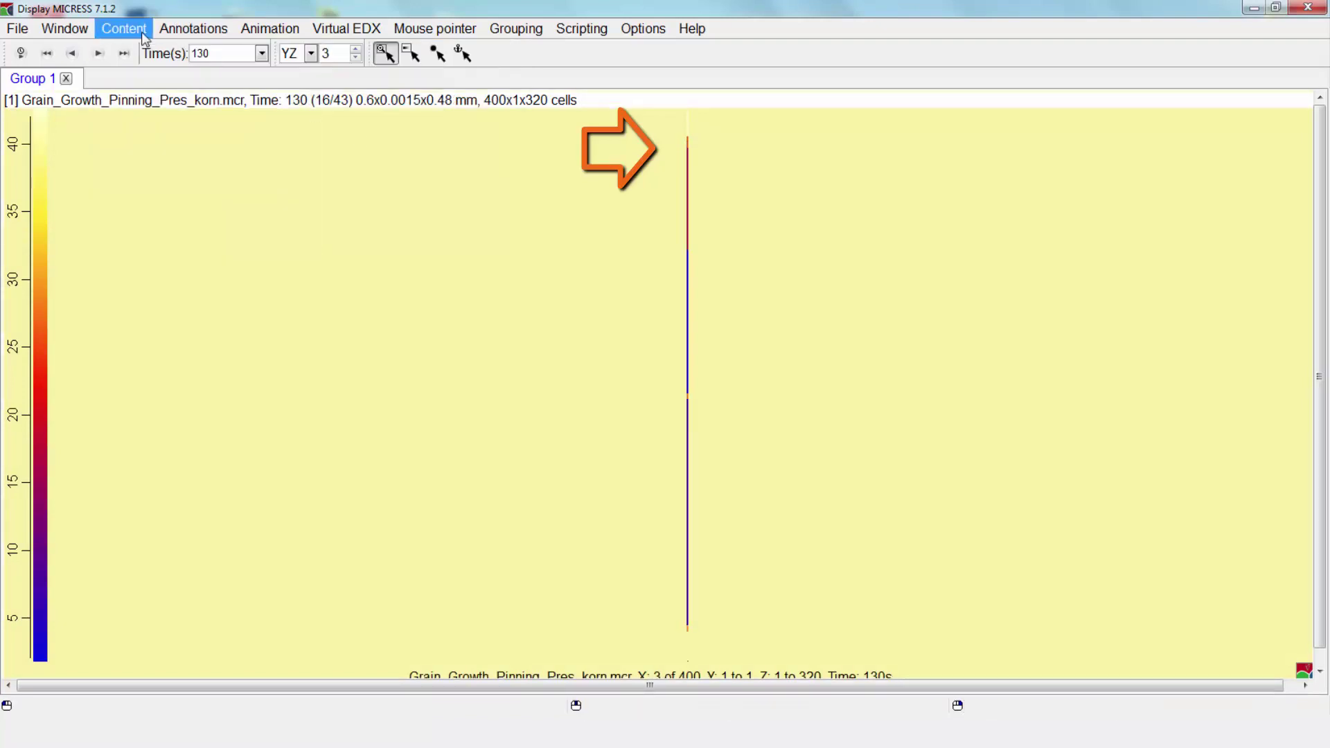
{"action": "mouse_move", "coordinate": [272, 81]}
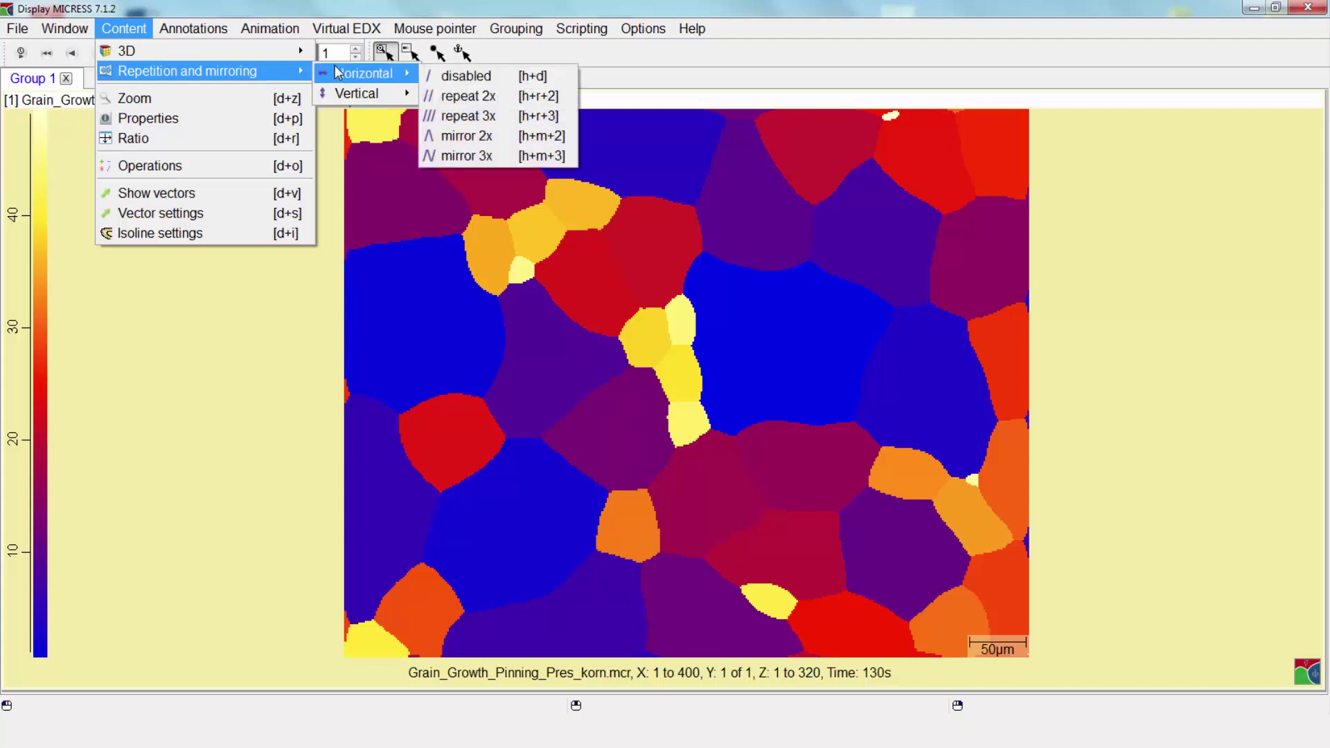
{"action": "mouse_move", "coordinate": [335, 99]}
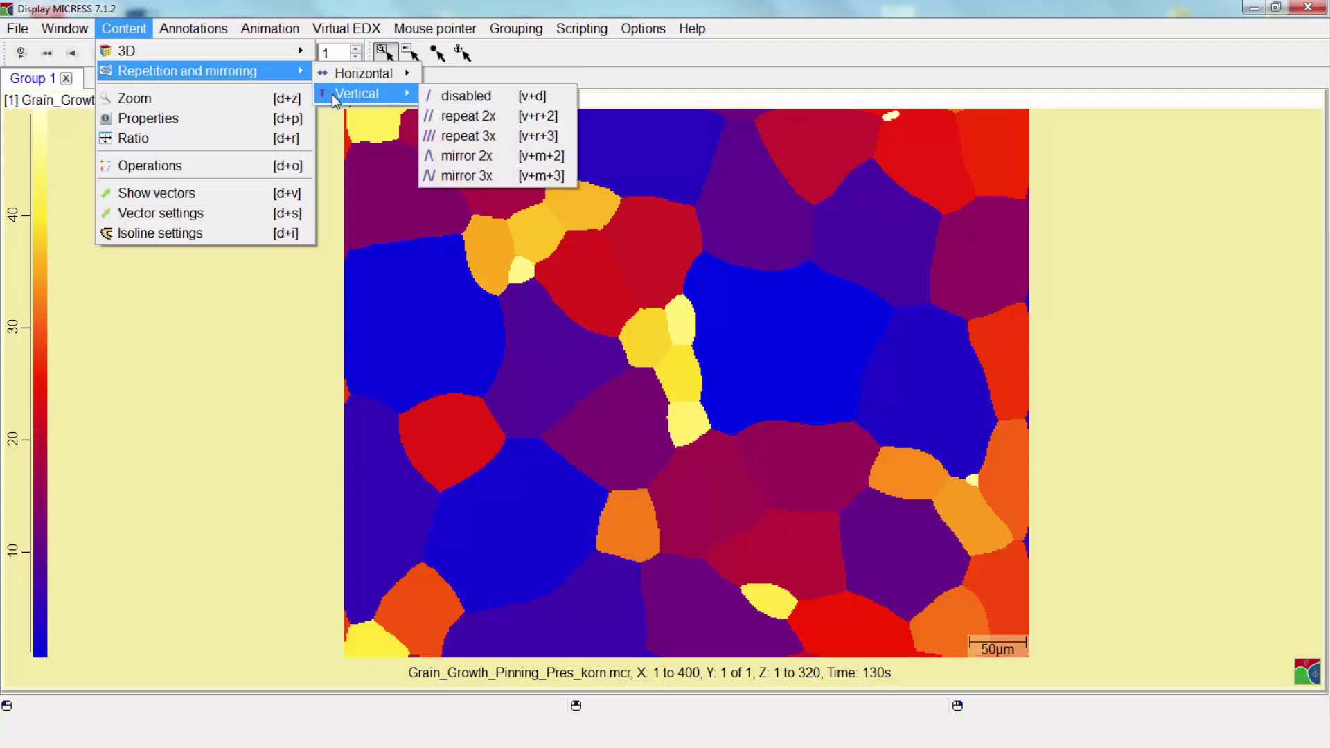
{"action": "mouse_move", "coordinate": [389, 74]}
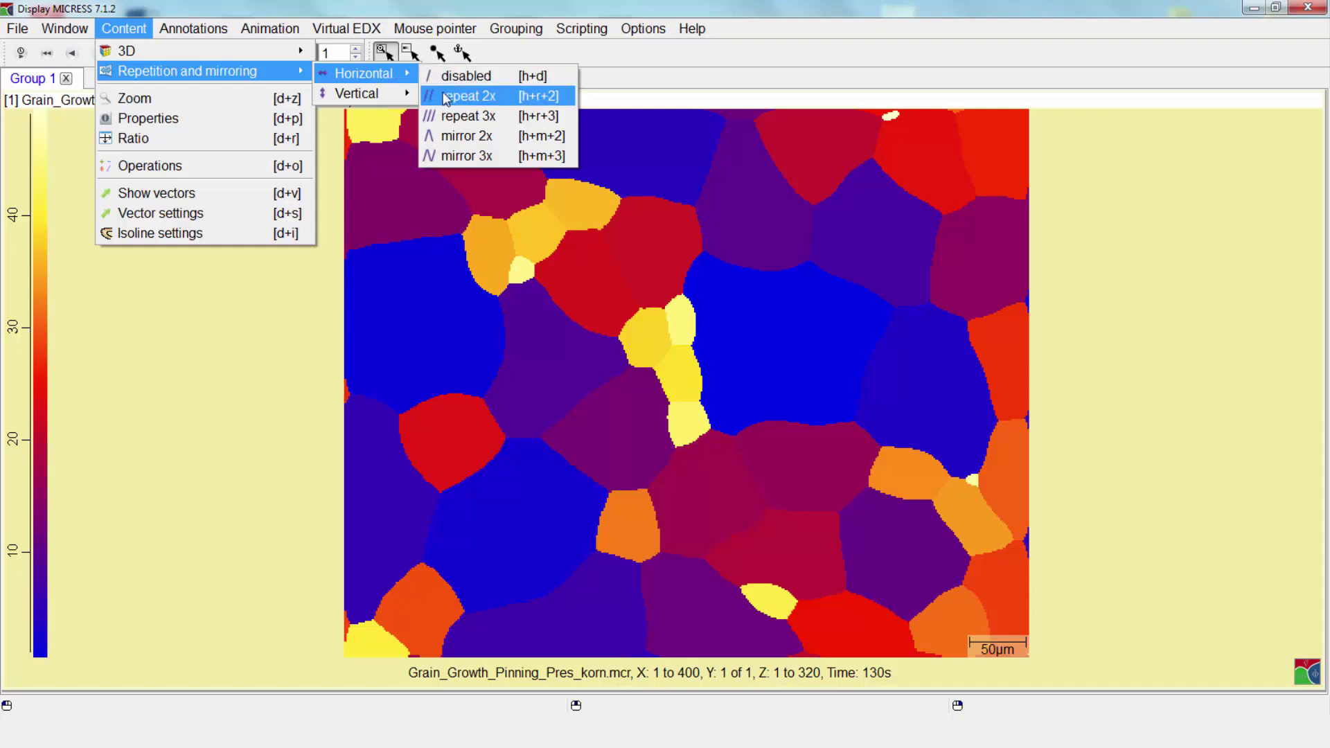
{"action": "left_click", "coordinate": [468, 96]}
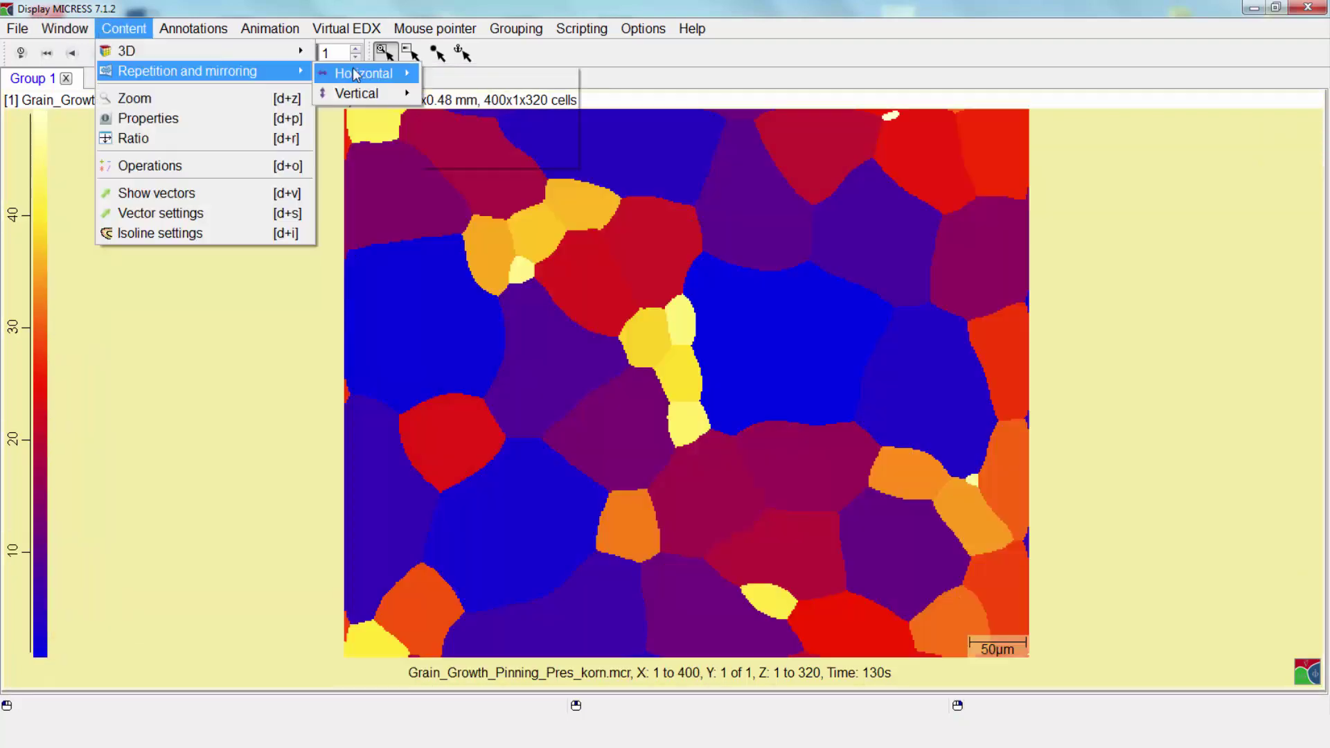
{"action": "mouse_move", "coordinate": [364, 73]}
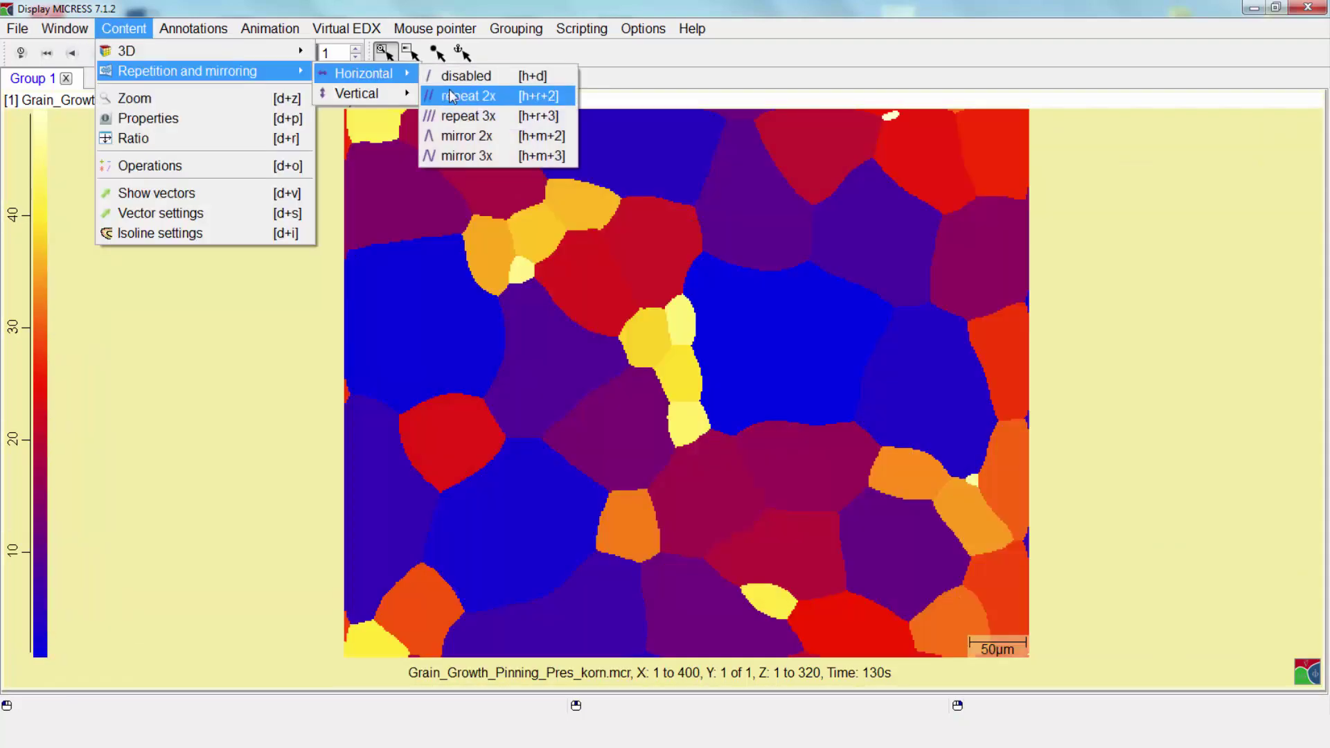
{"action": "left_click", "coordinate": [497, 137]}
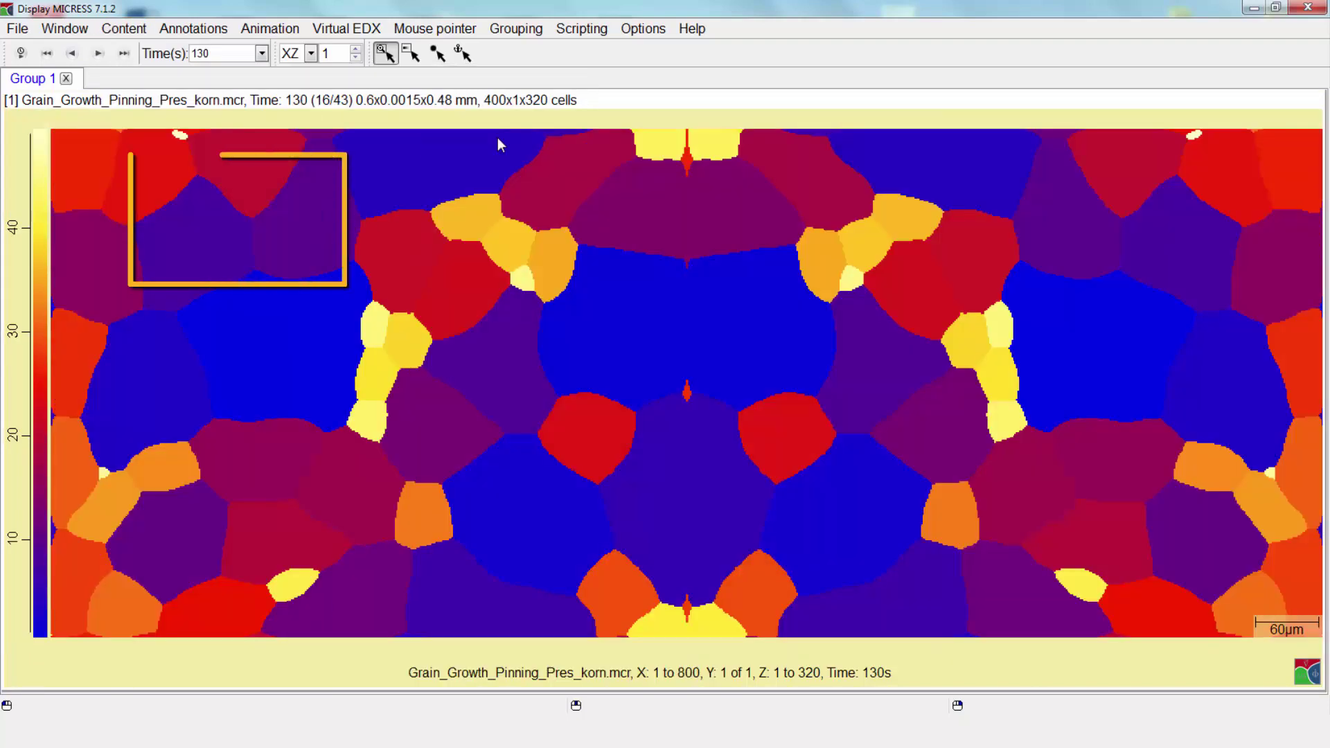
Step: Zoom the dataset to the datapoint rectangle with horizontal range 2 to 400 and vertical range 1 to 250
{"action": "left_click", "coordinate": [124, 29]}
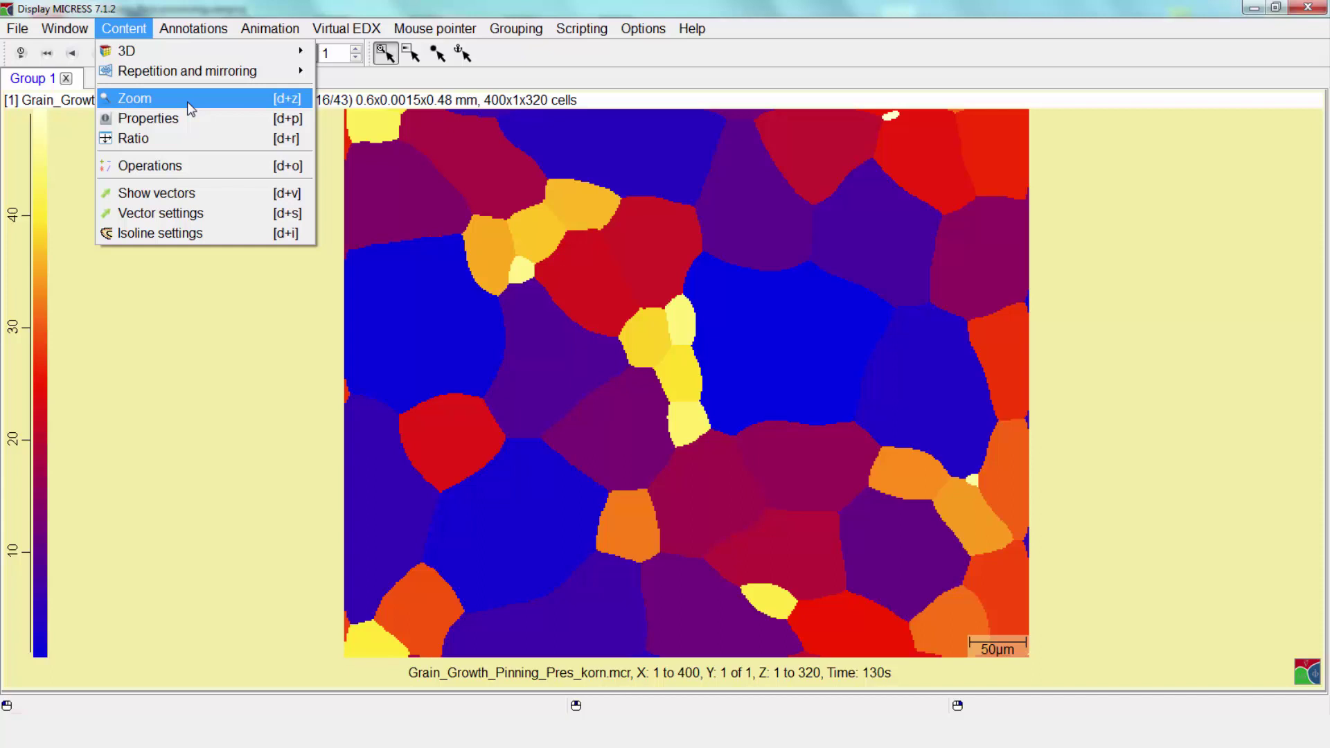
{"action": "left_click", "coordinate": [187, 101]}
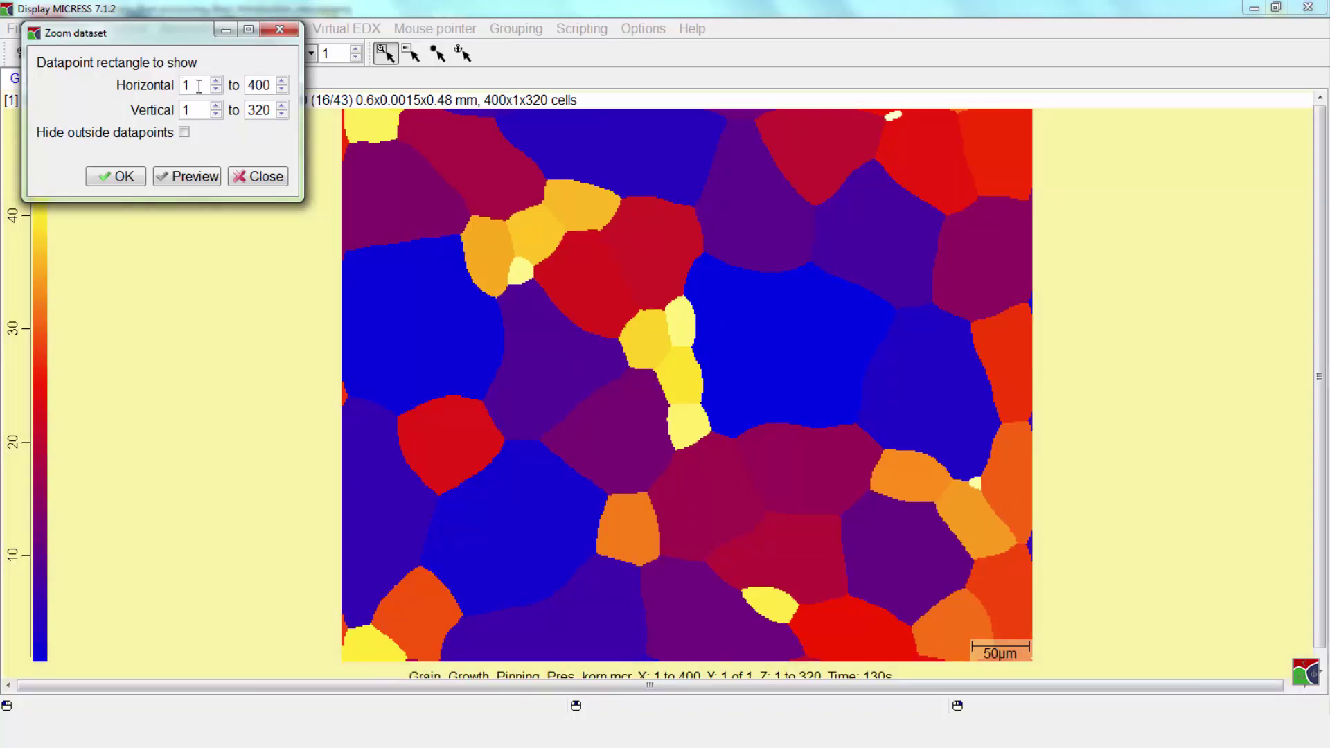
{"action": "type", "text": "0"}
{"action": "key", "text": "BackSpace"}
{"action": "key", "text": "BackSpace"}
{"action": "key", "text": "BackSpace"}
{"action": "type", "text": "250"}
{"action": "left_click", "coordinate": [125, 176]}
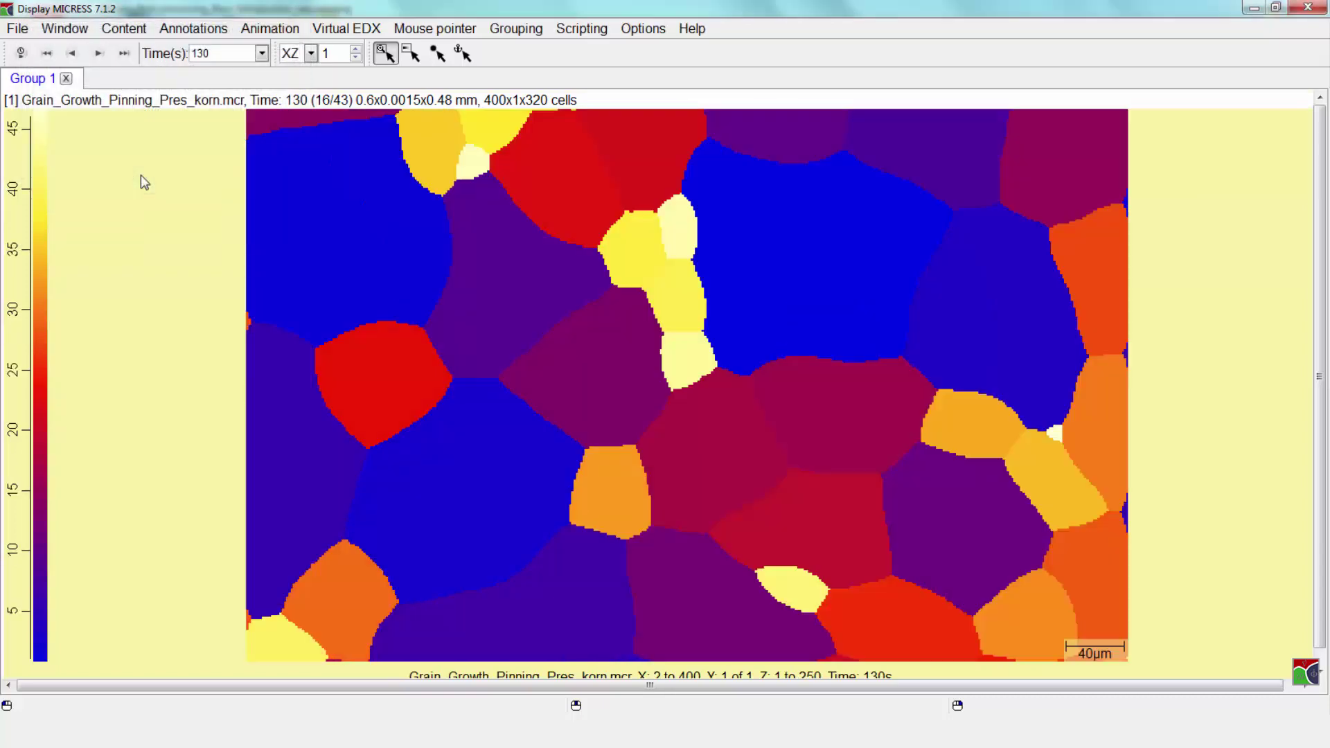
Step: Toggle the hiding of outside datapoints for the zoomed dataset, leave it enabled and apply the setting
{"action": "left_click", "coordinate": [126, 28]}
{"action": "left_click", "coordinate": [167, 98]}
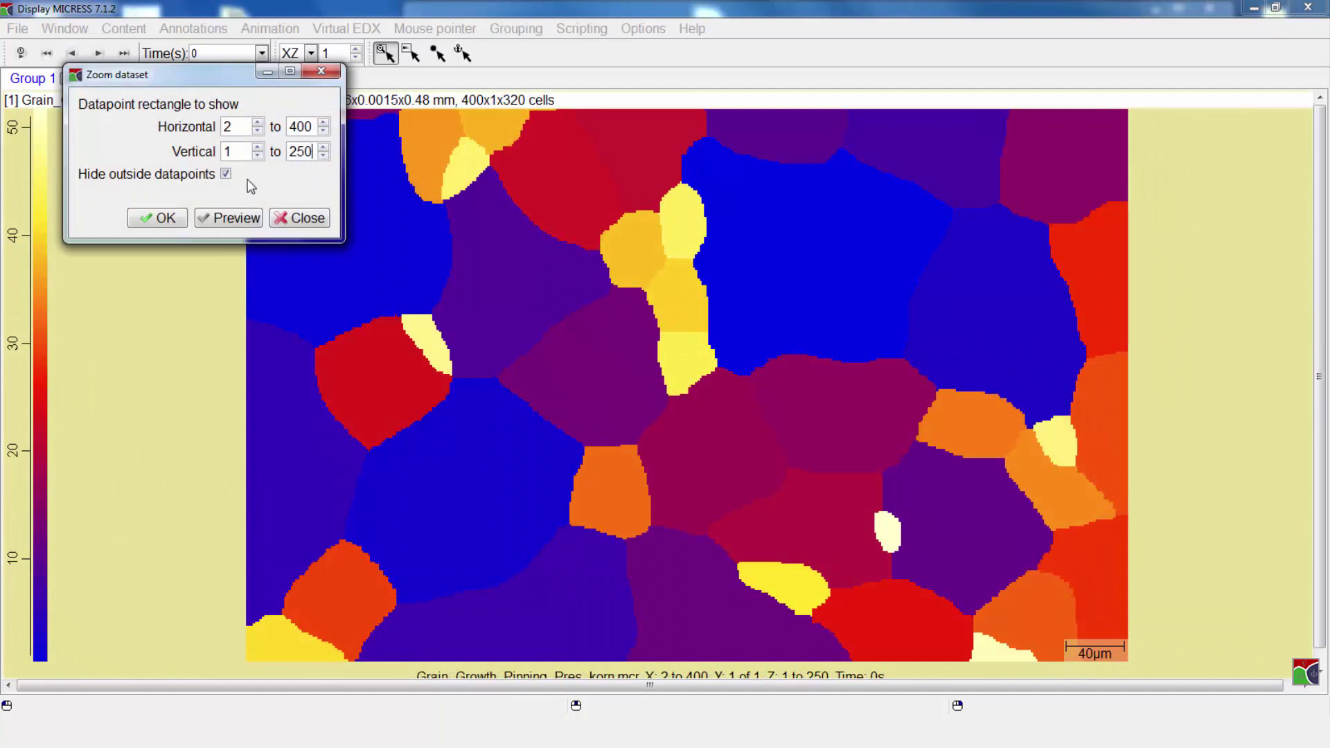
{"action": "left_click", "coordinate": [225, 174]}
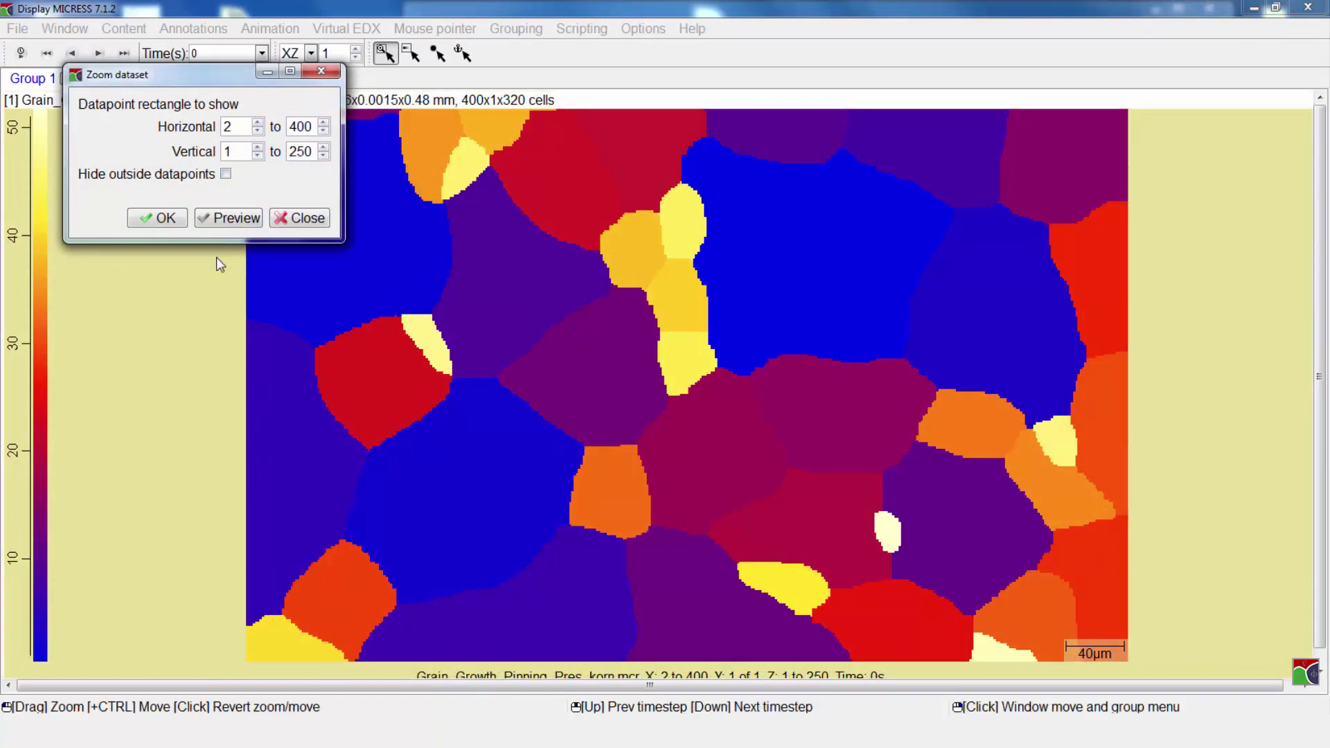
{"action": "left_click", "coordinate": [226, 174]}
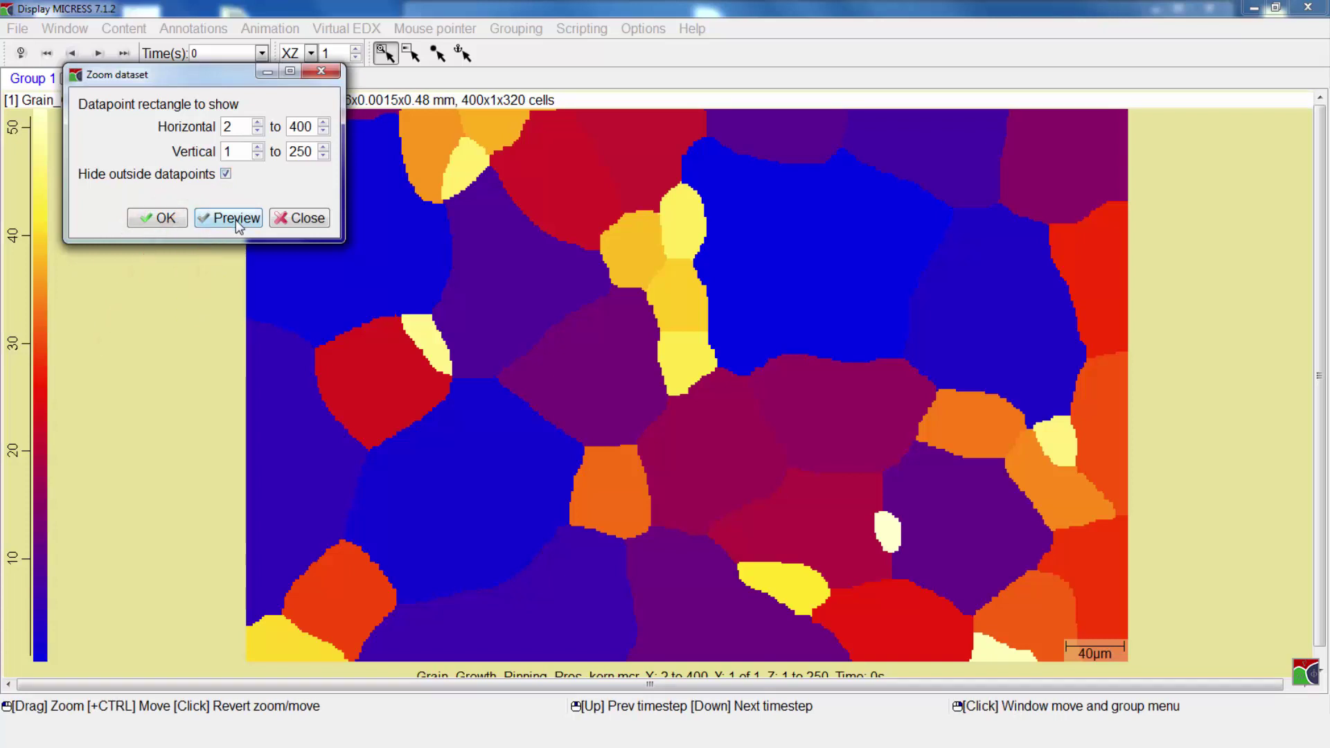
{"action": "left_click", "coordinate": [158, 218]}
Step: Show the window properties of the currently visible region for all timesteps as a graph, and open the graph's file options
{"action": "left_click", "coordinate": [124, 28]}
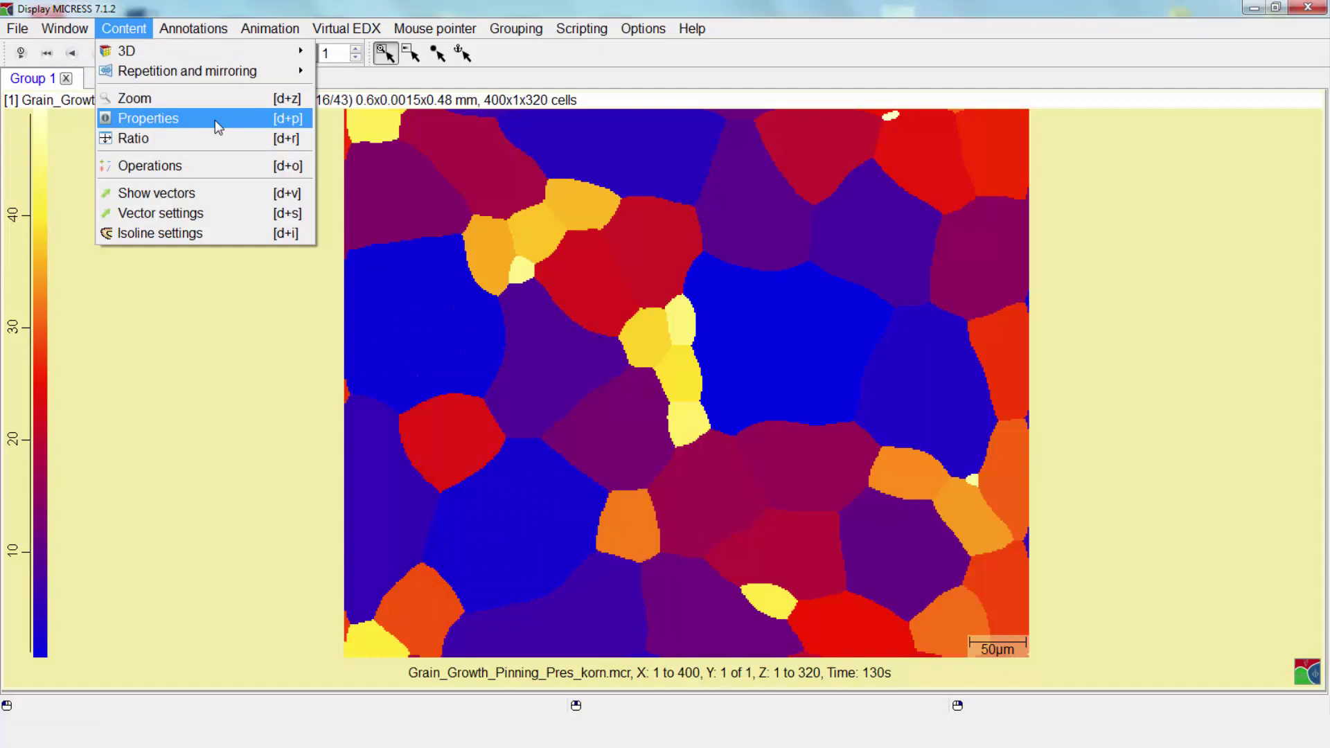
{"action": "left_click", "coordinate": [215, 120]}
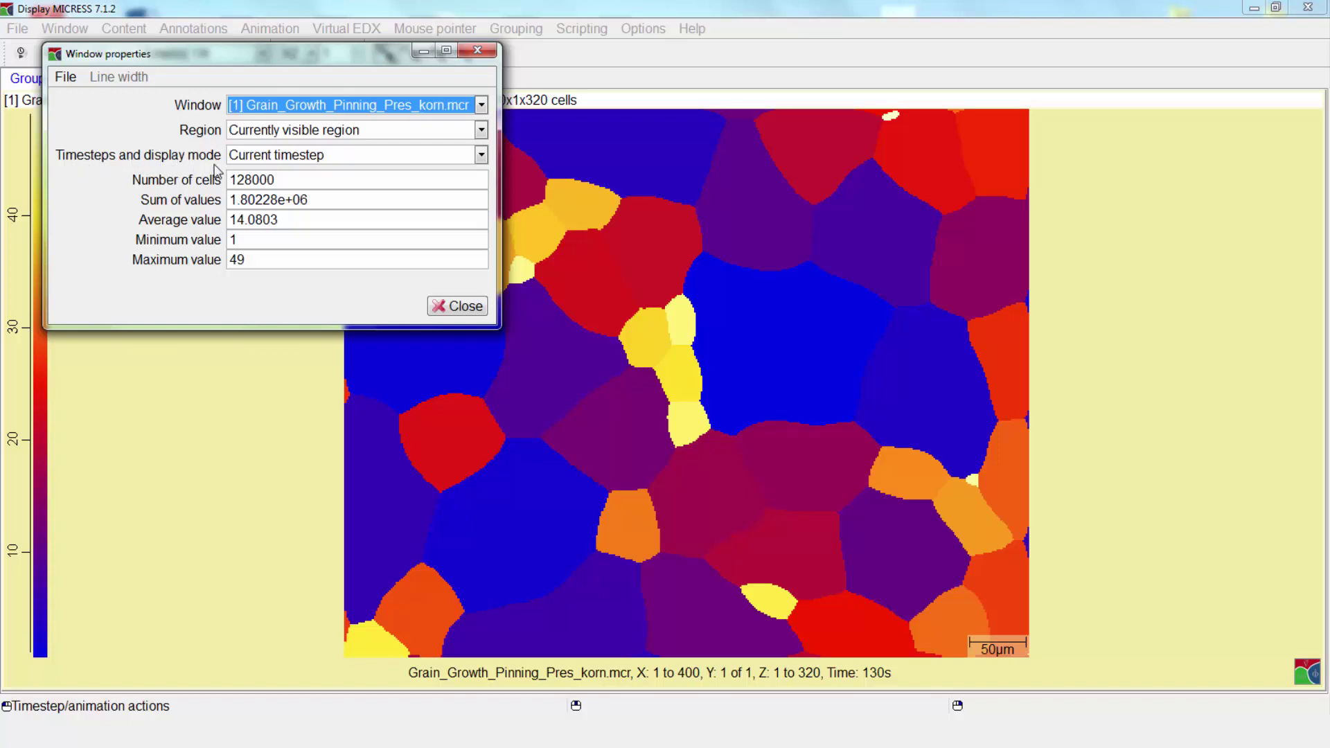
{"action": "left_click", "coordinate": [481, 155]}
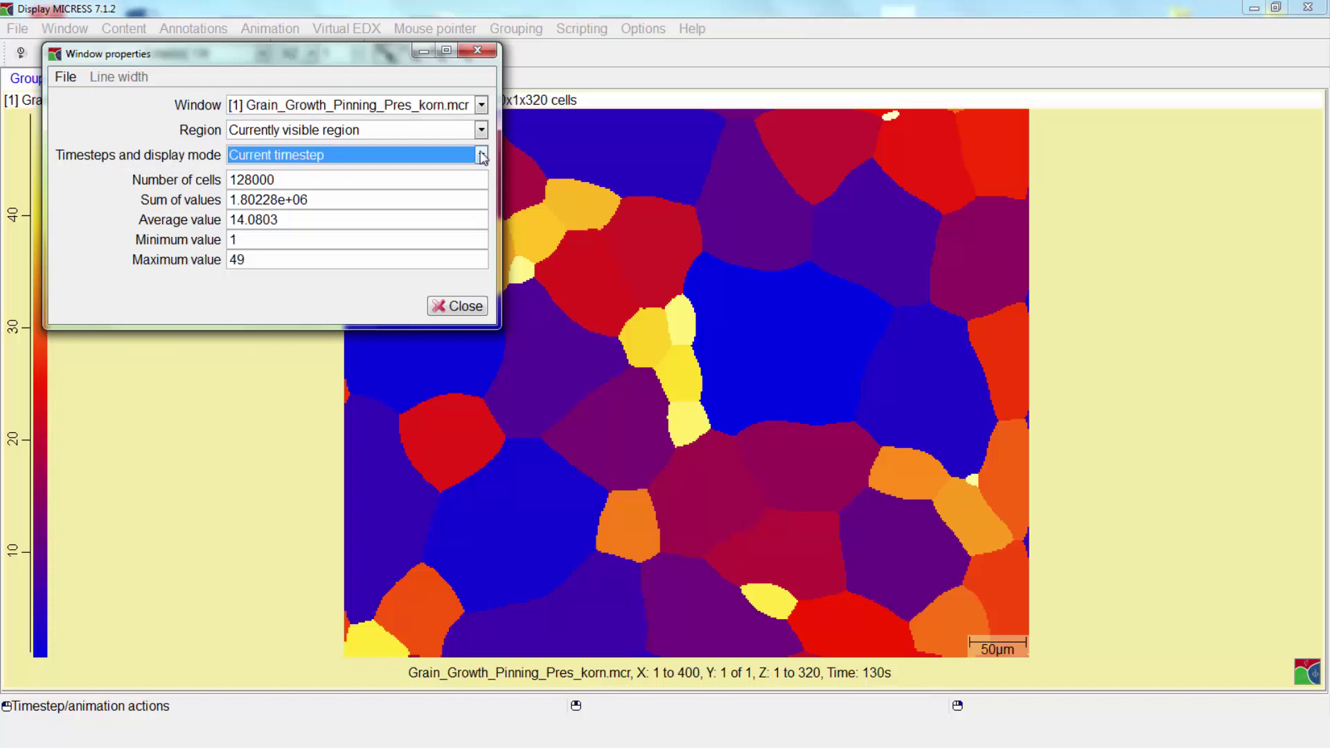
{"action": "left_click", "coordinate": [481, 155]}
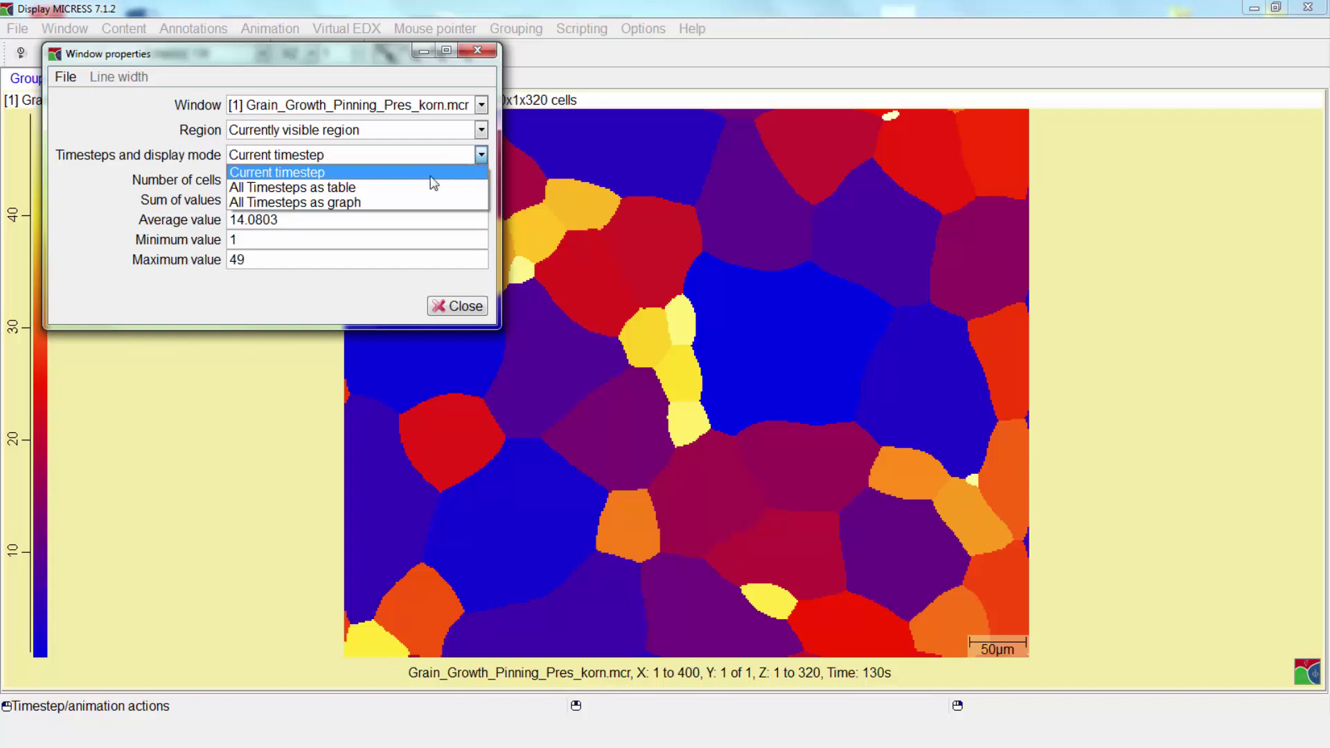
{"action": "left_click", "coordinate": [424, 203]}
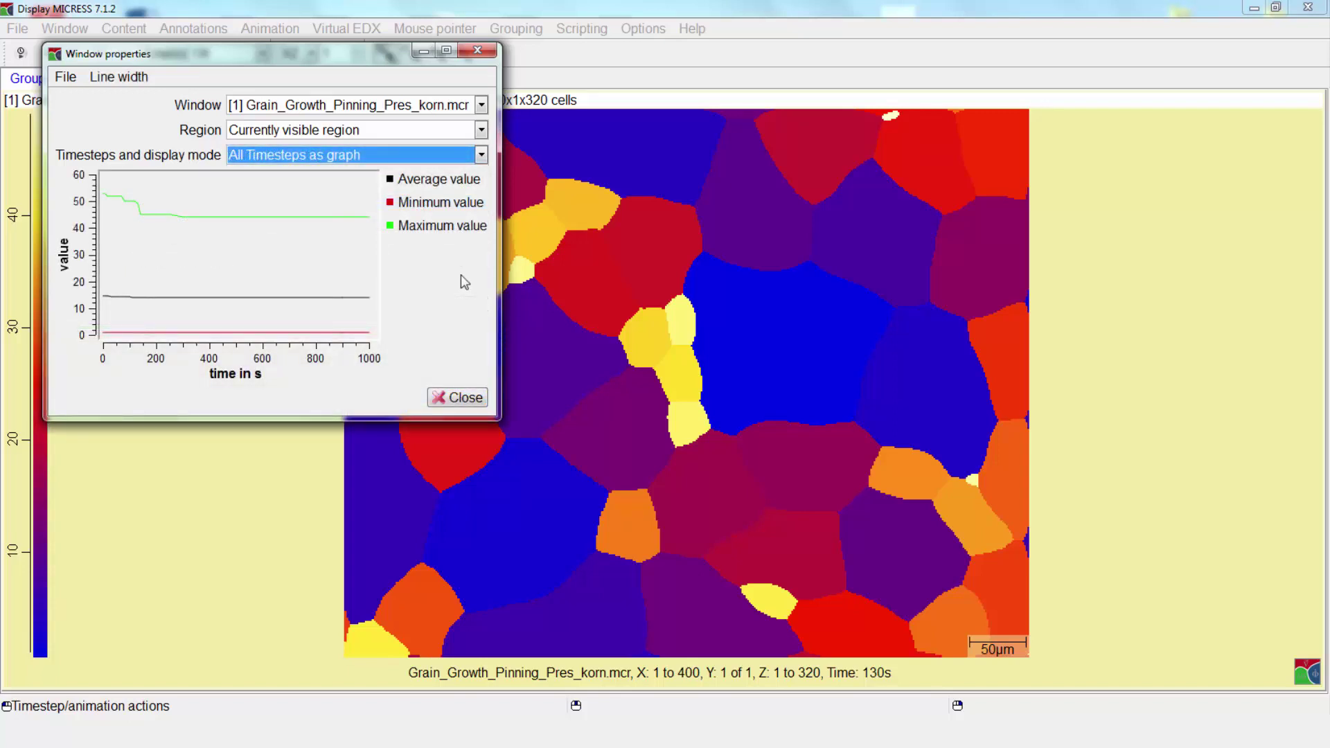
{"action": "left_click", "coordinate": [65, 76]}
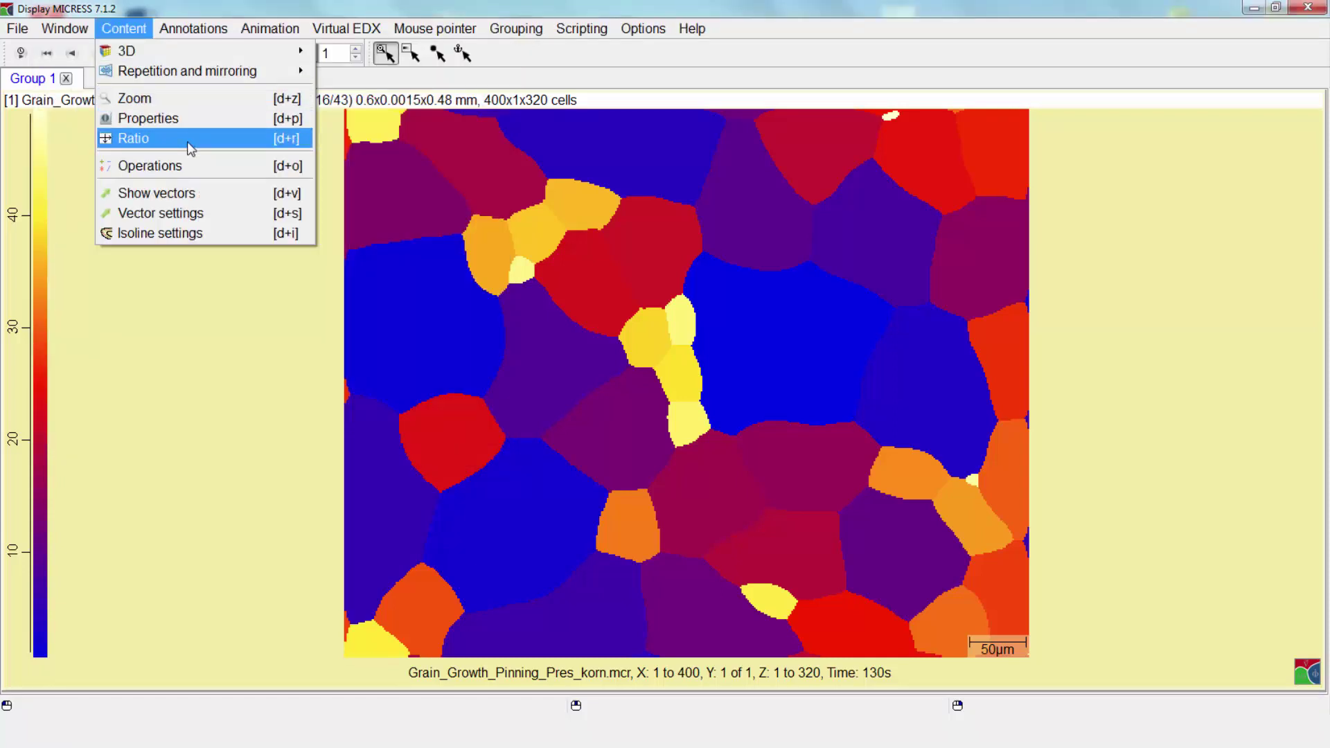
Step: Preview a width/height ratio of 2 to 1 for the result and close the ratio settings
{"action": "left_click", "coordinate": [169, 140]}
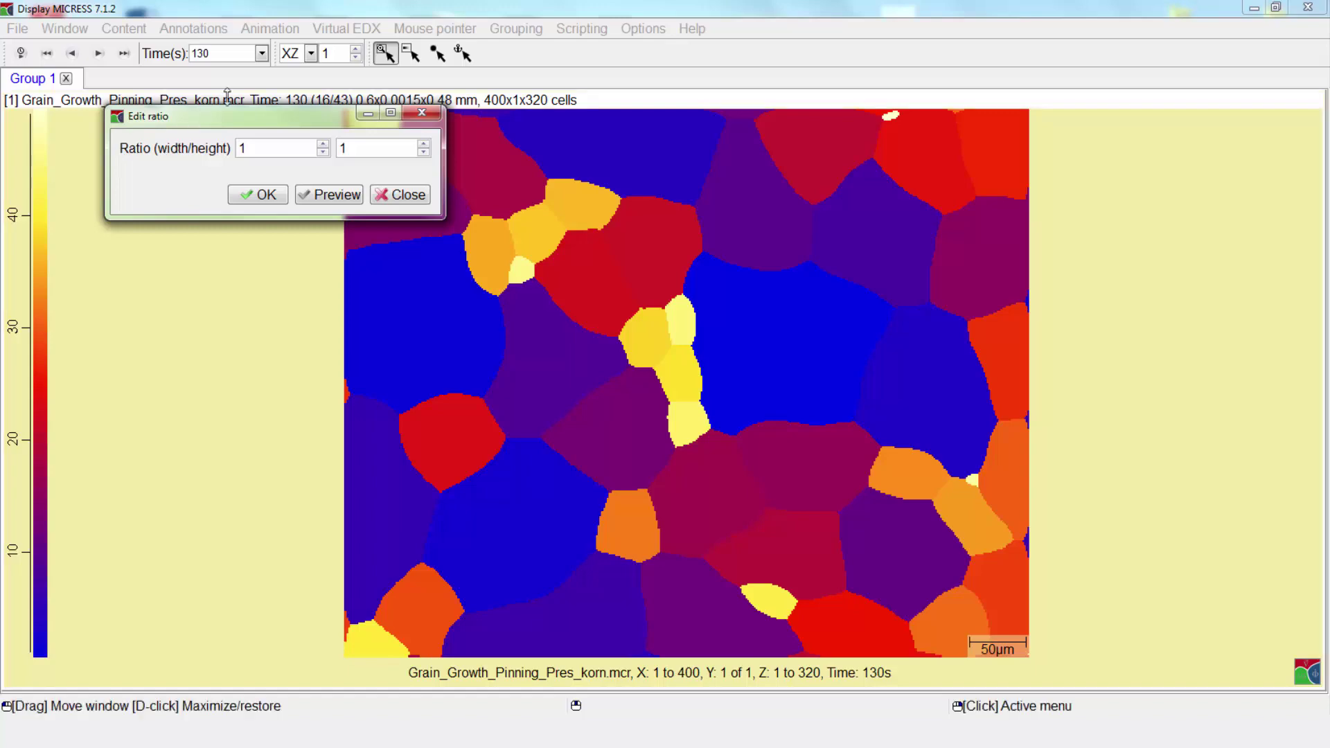
{"action": "left_click", "coordinate": [323, 144]}
{"action": "left_click", "coordinate": [329, 195]}
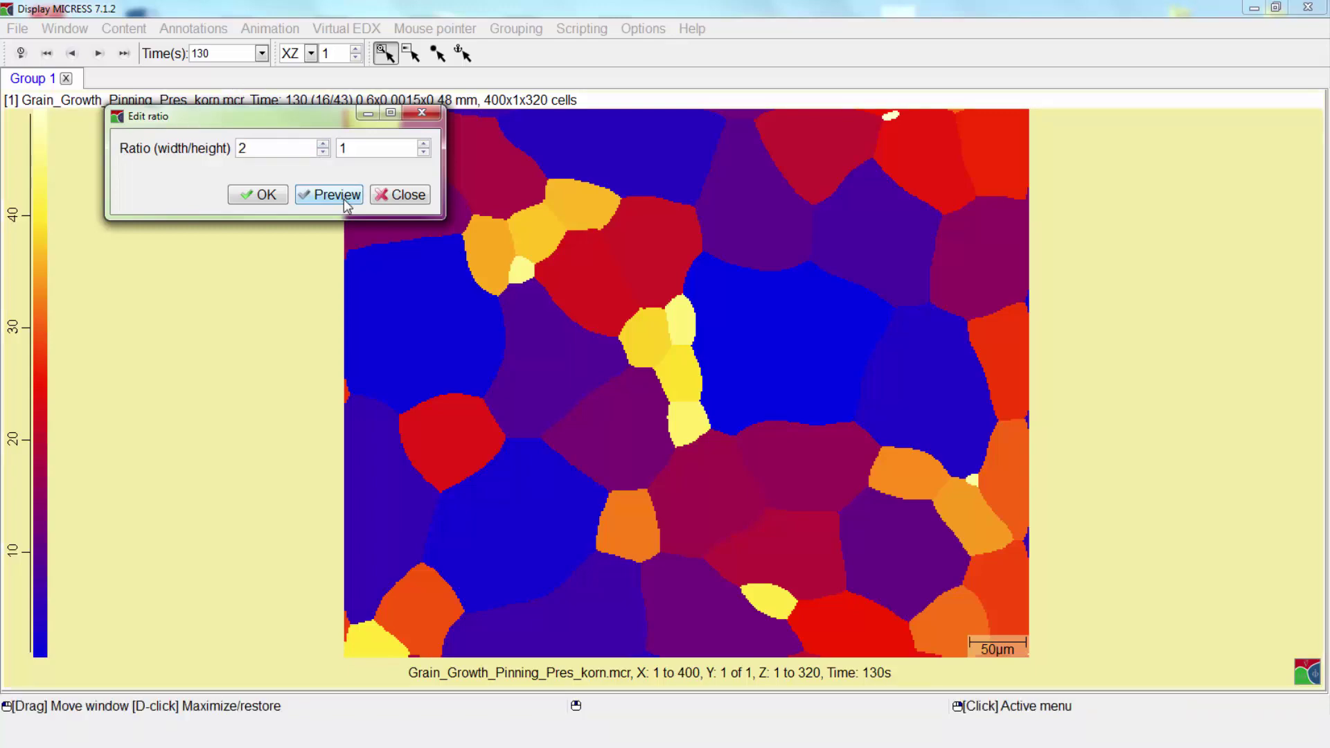
{"action": "left_click", "coordinate": [399, 195]}
Step: Open the isoline settings for the displayed result
{"action": "left_click", "coordinate": [124, 28]}
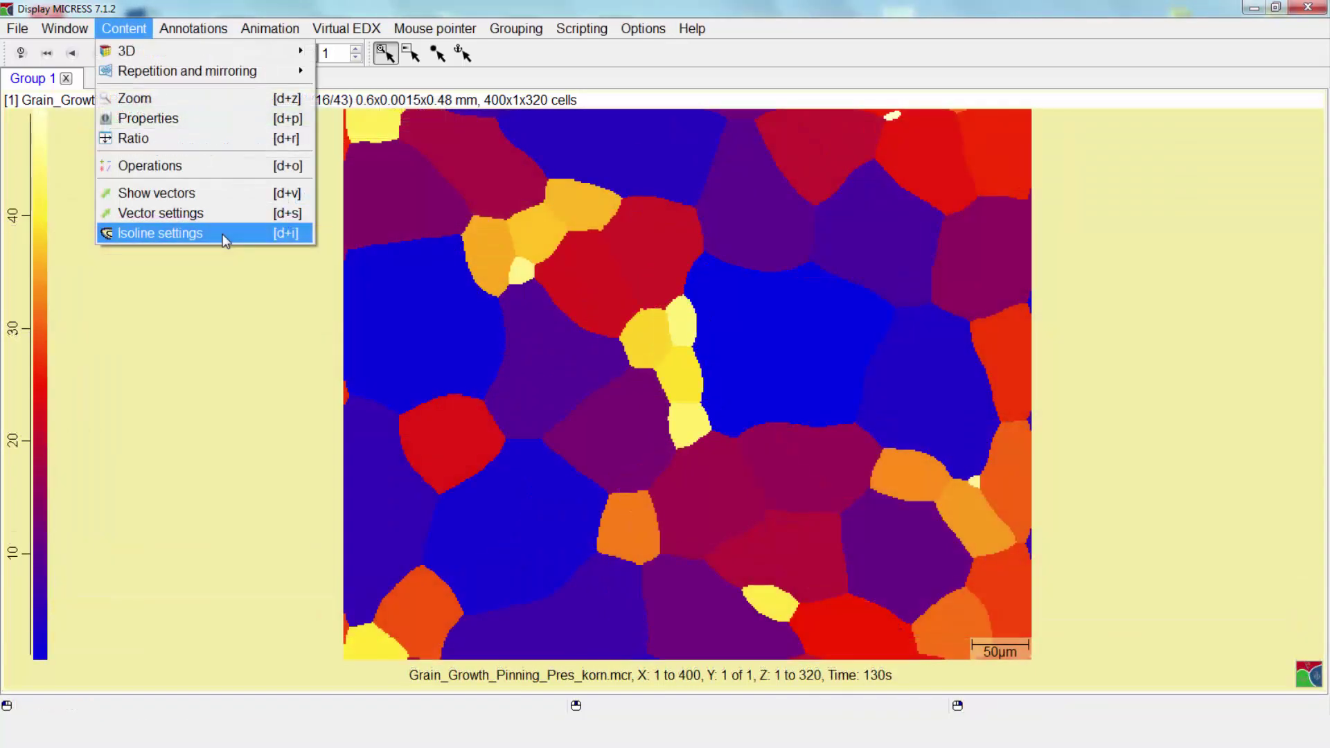
{"action": "left_click", "coordinate": [224, 235]}
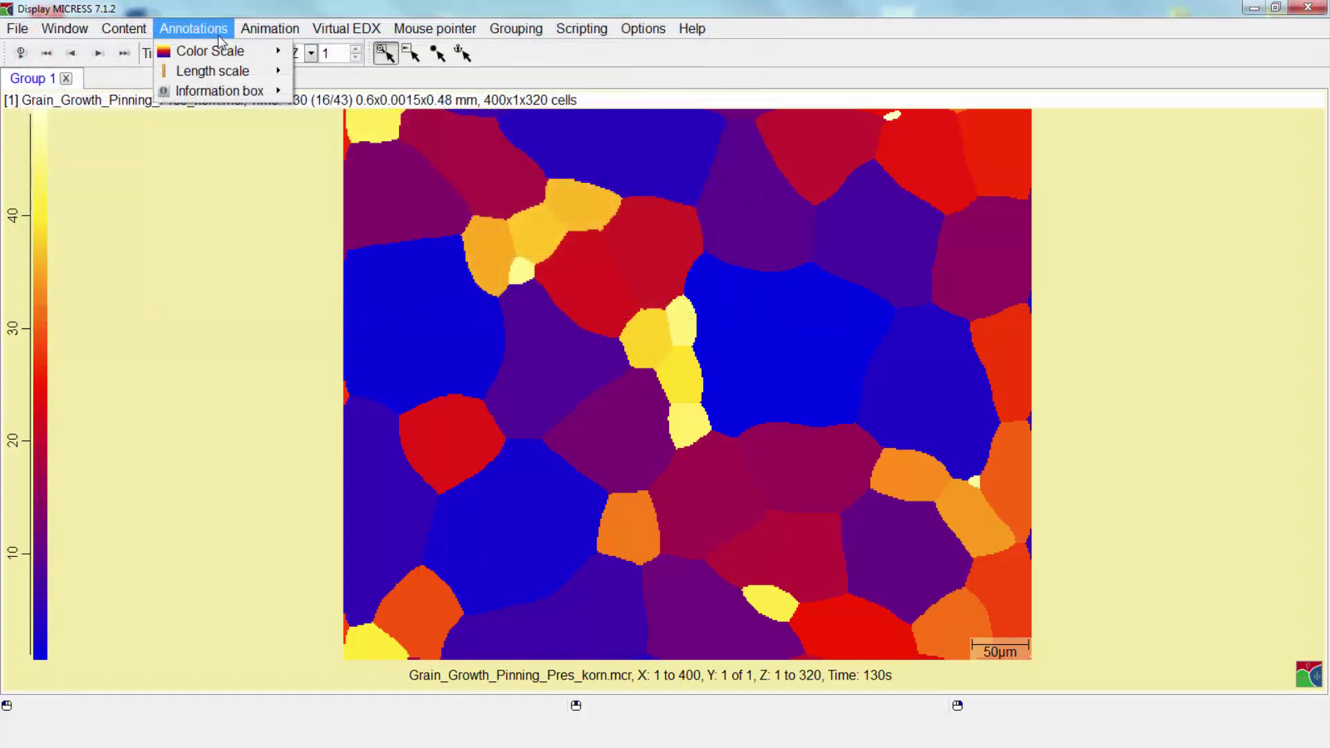
Step: Toggle the color scale annotation's visibility and apply color scheme 05 to the scale
{"action": "mouse_move", "coordinate": [265, 60]}
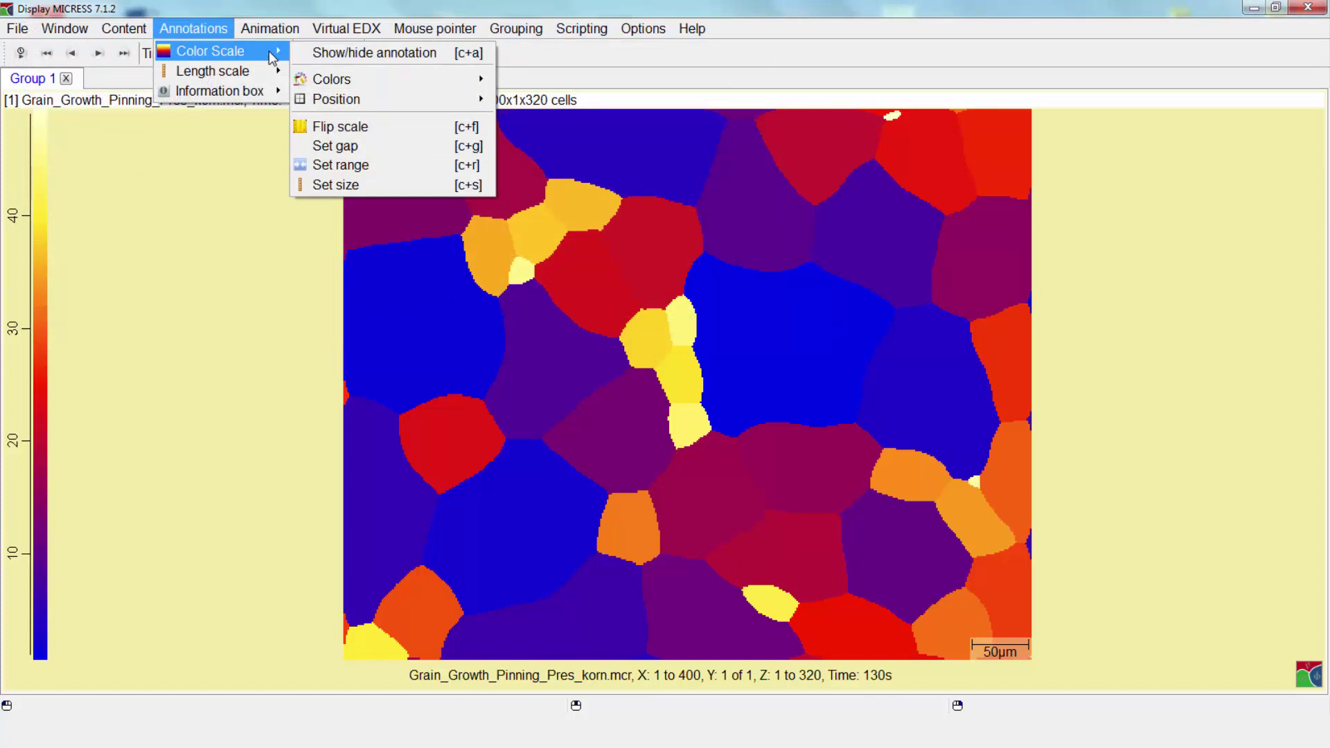
{"action": "left_click", "coordinate": [318, 55]}
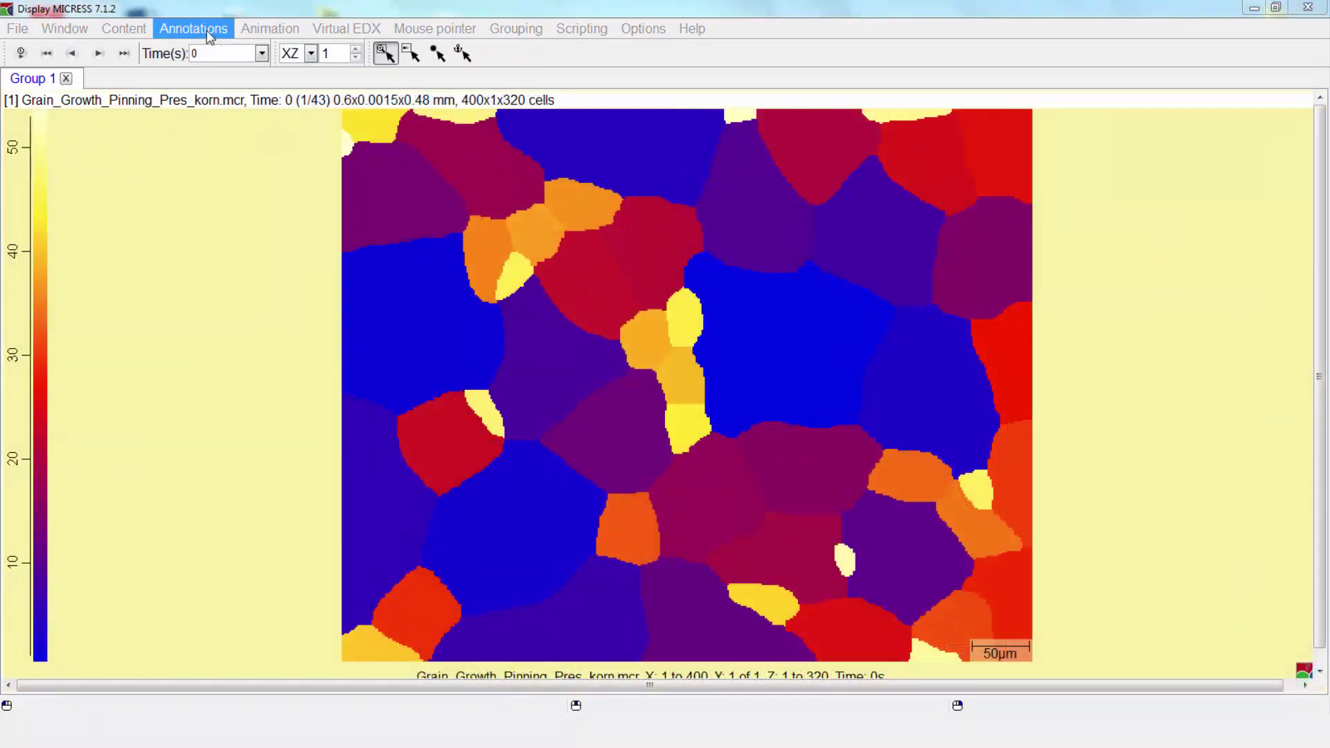
{"action": "left_click", "coordinate": [207, 30]}
{"action": "mouse_move", "coordinate": [215, 50]}
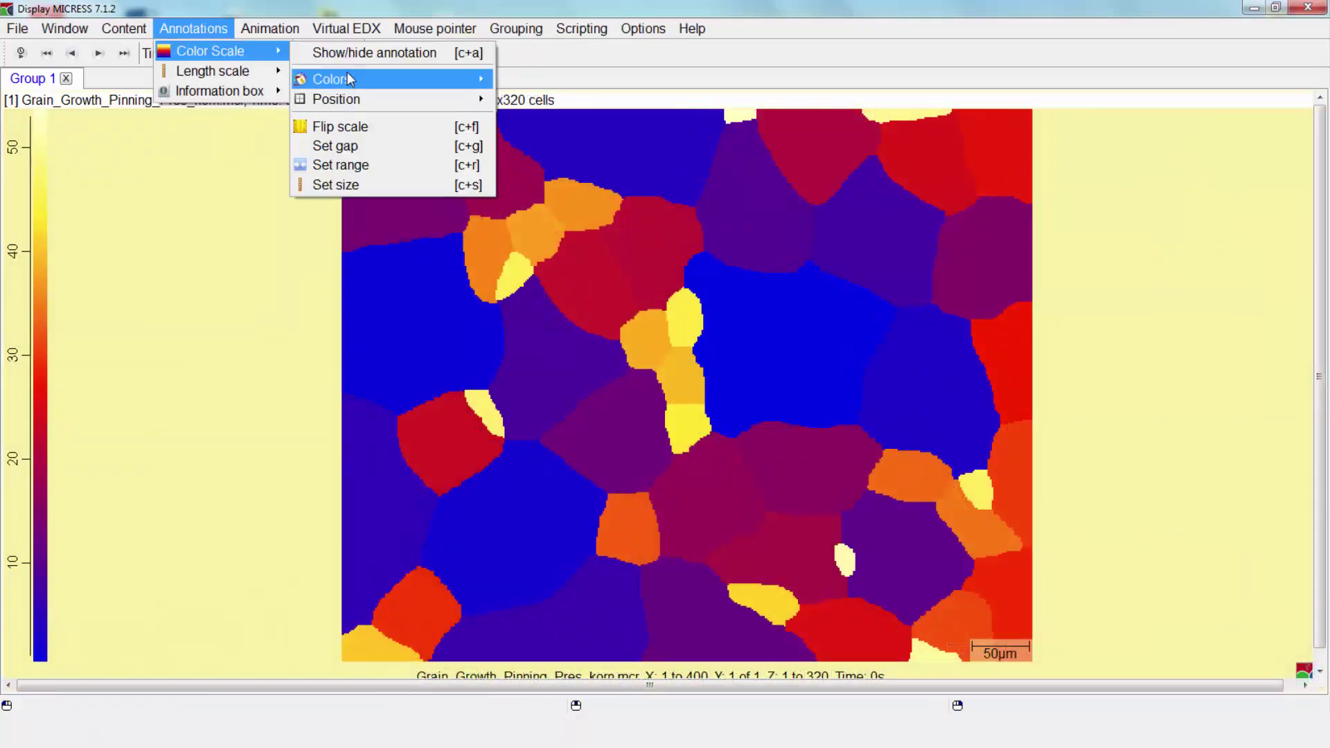
{"action": "mouse_move", "coordinate": [357, 78]}
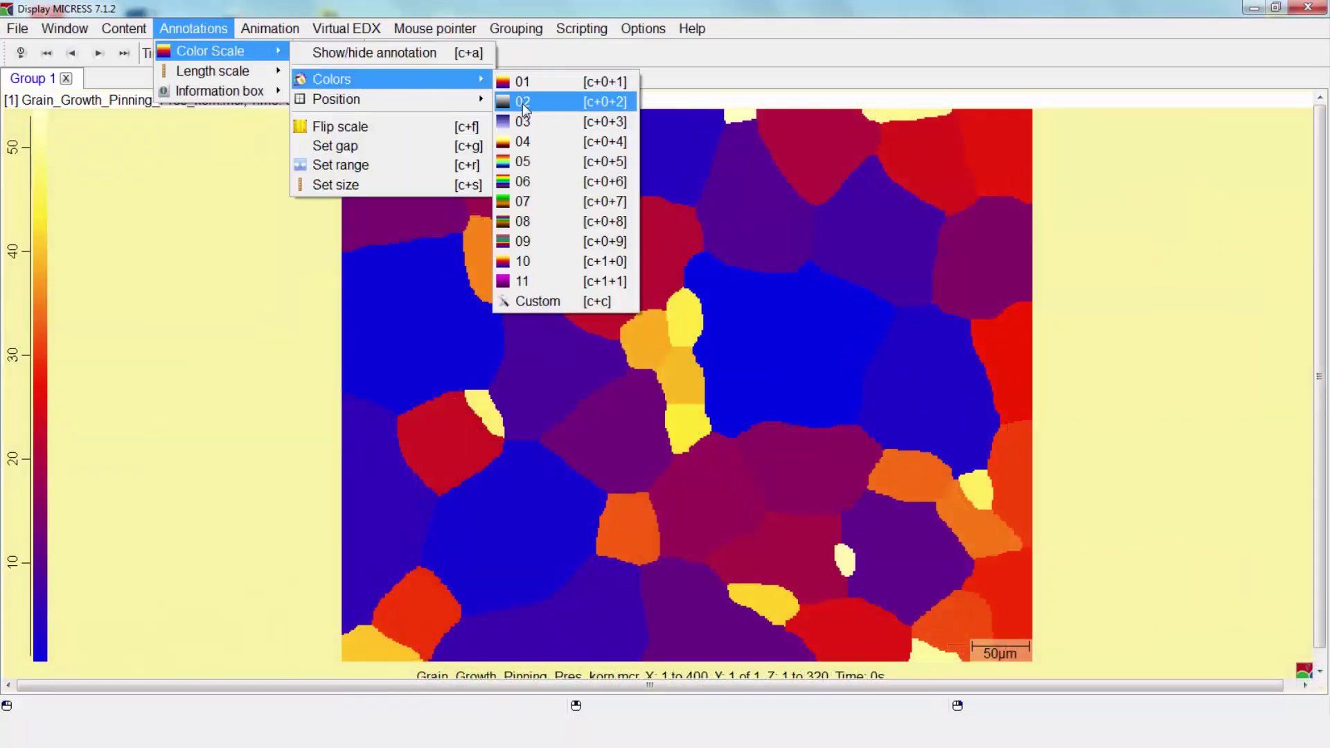
{"action": "left_click", "coordinate": [538, 160]}
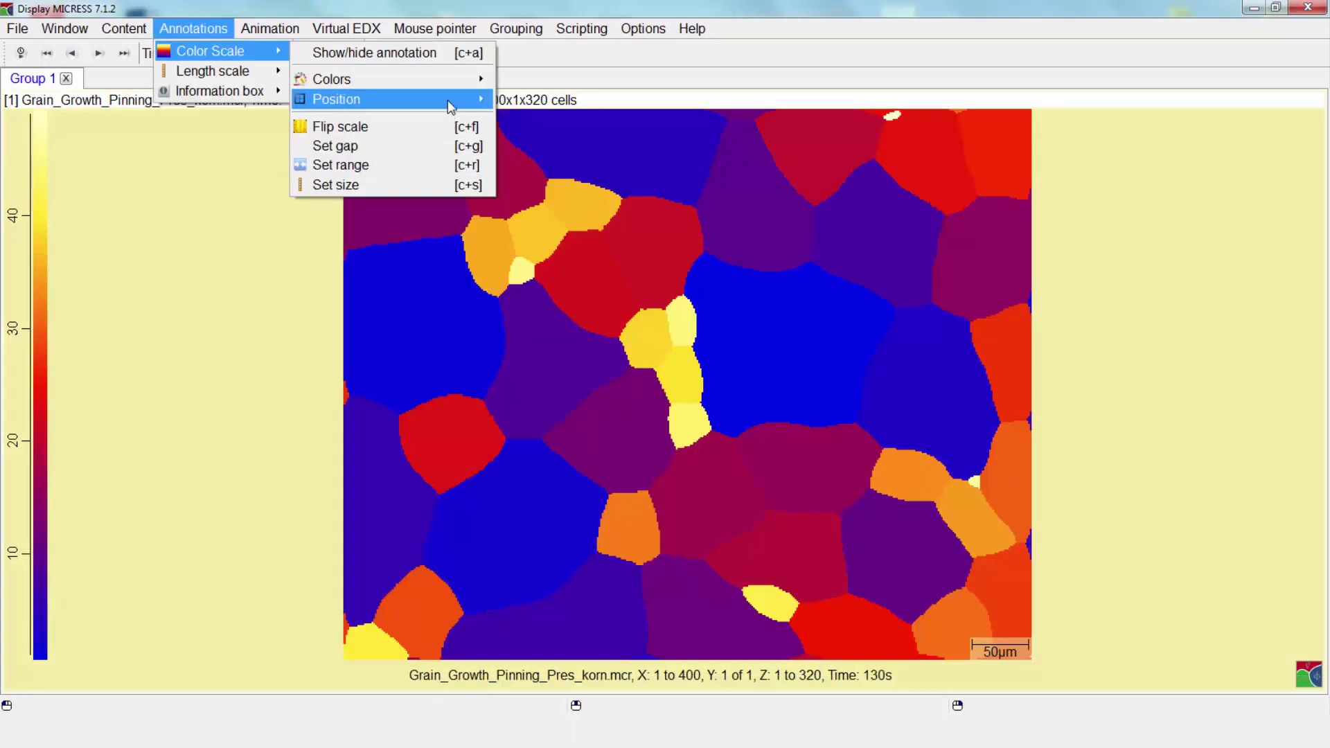
Step: Position the color scale at the right side of the result, and then at the bottom
{"action": "mouse_move", "coordinate": [449, 103]}
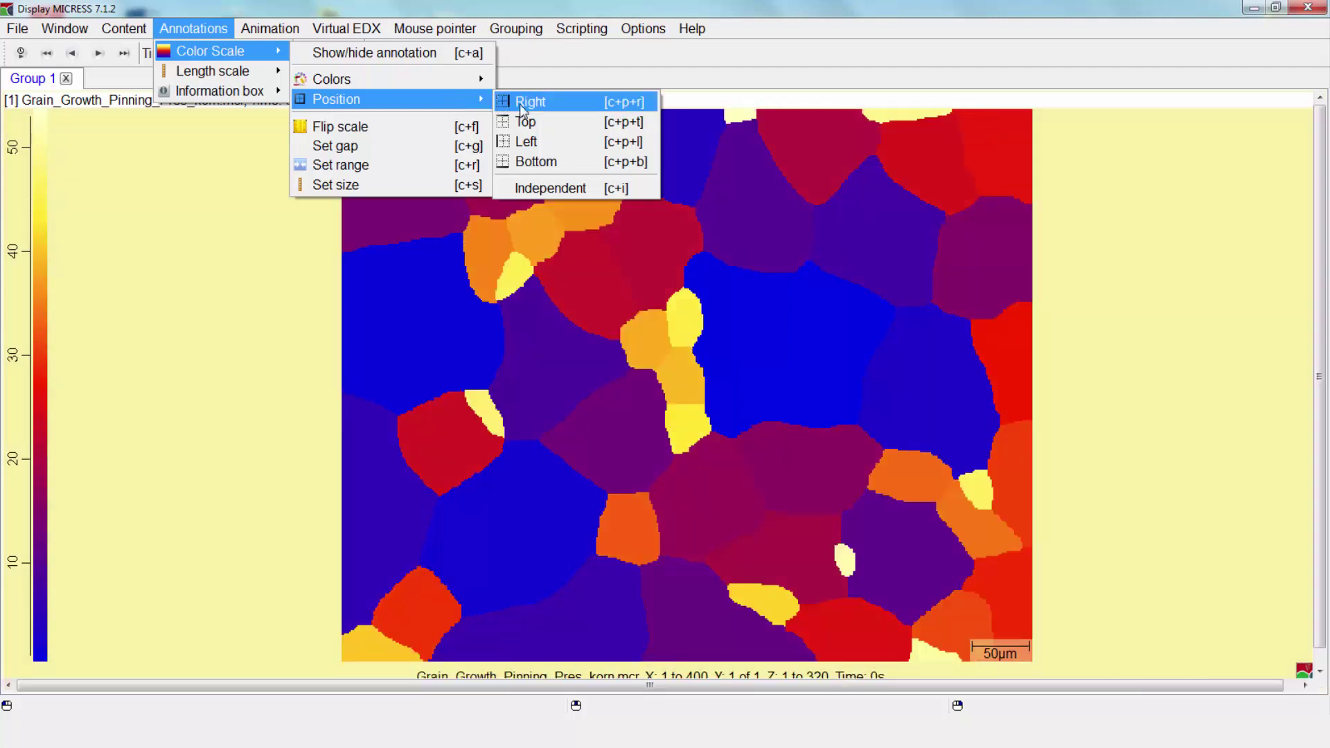
{"action": "left_click", "coordinate": [520, 104]}
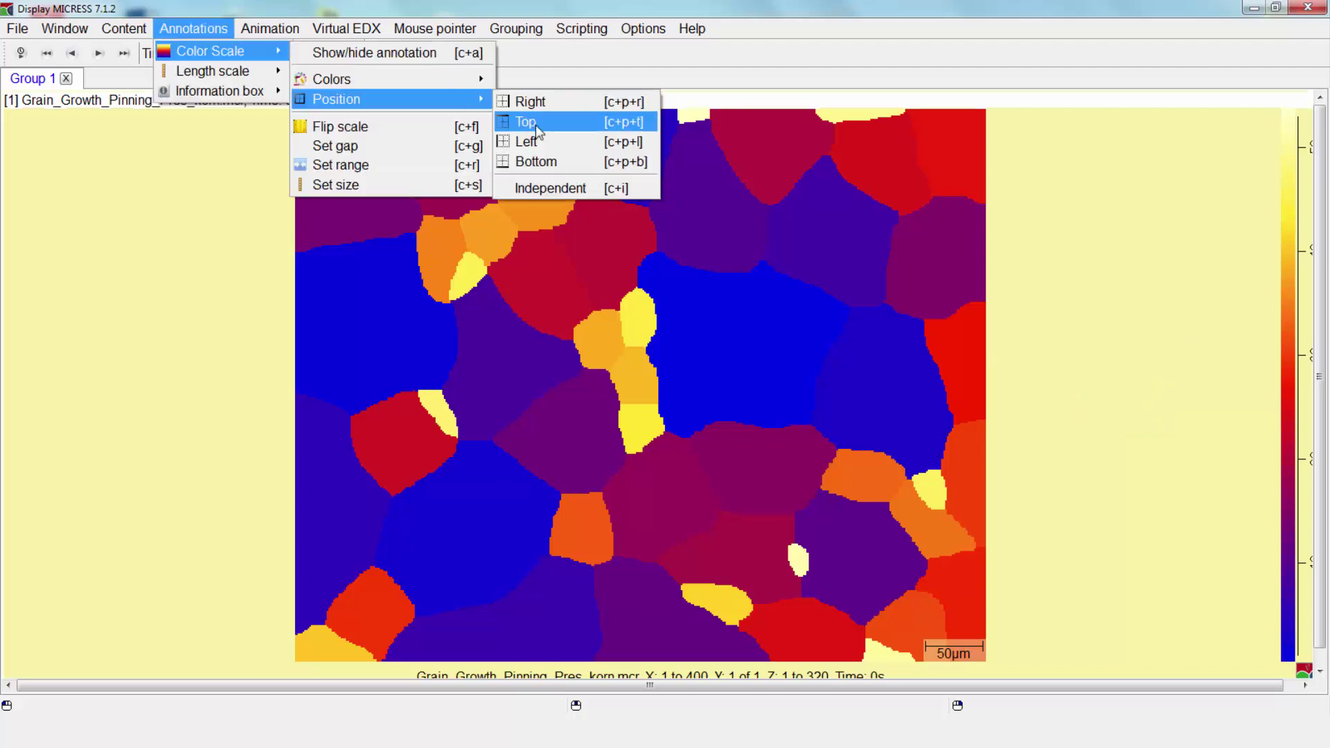
{"action": "left_click", "coordinate": [547, 160]}
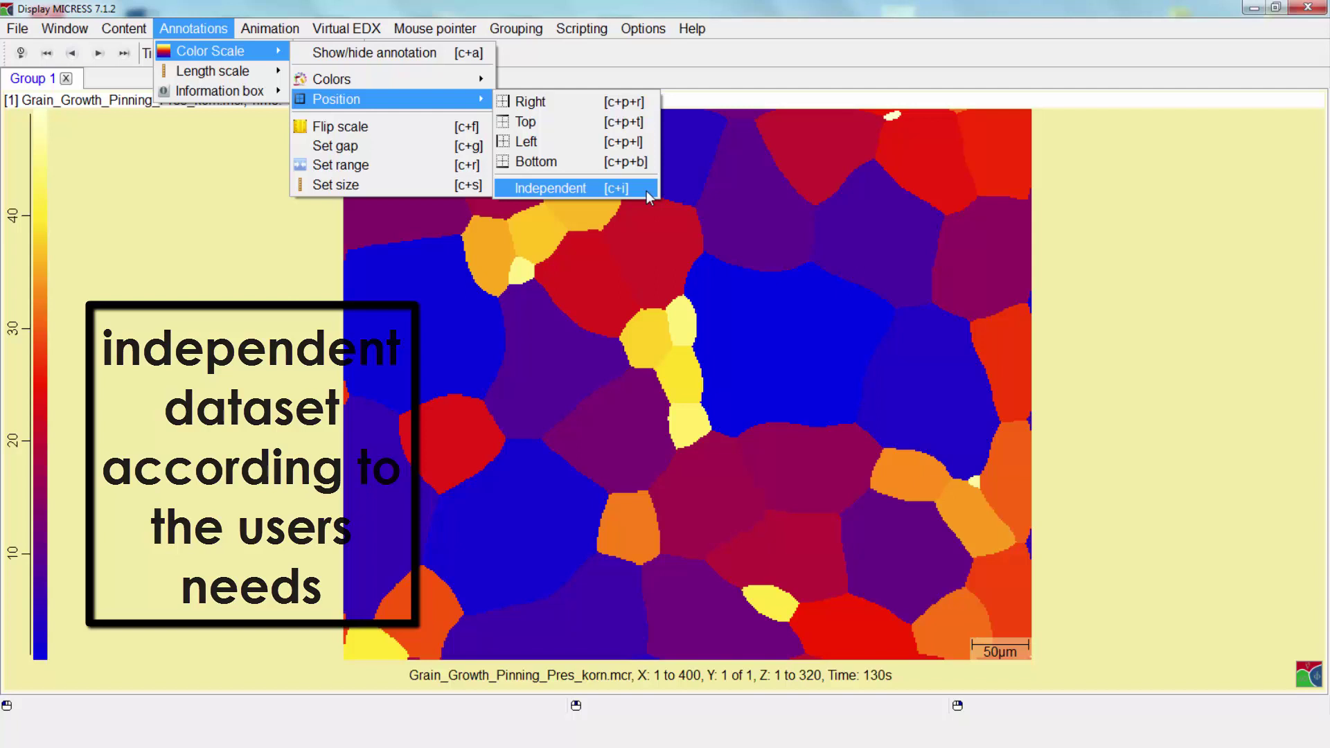
Step: Flip the color scale and preview a gap of 20% of the available space
{"action": "left_click", "coordinate": [384, 126]}
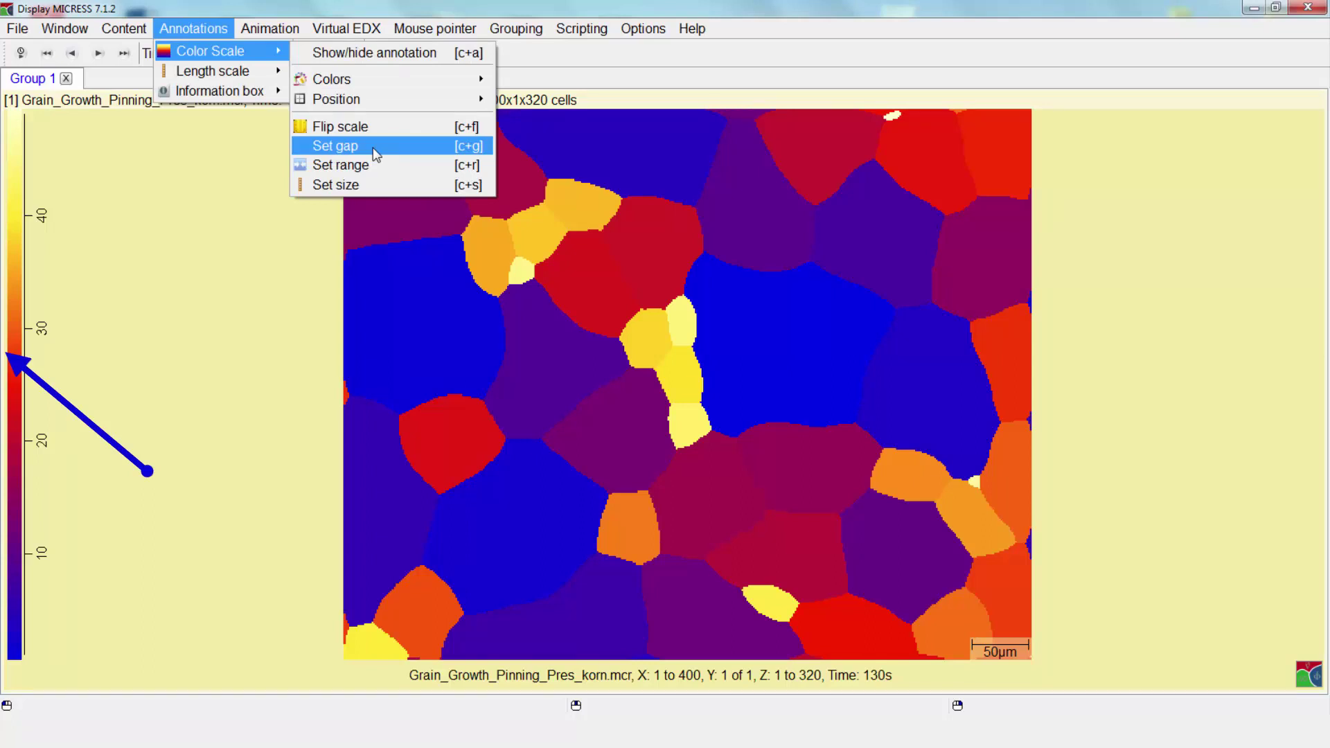
{"action": "left_click", "coordinate": [372, 147]}
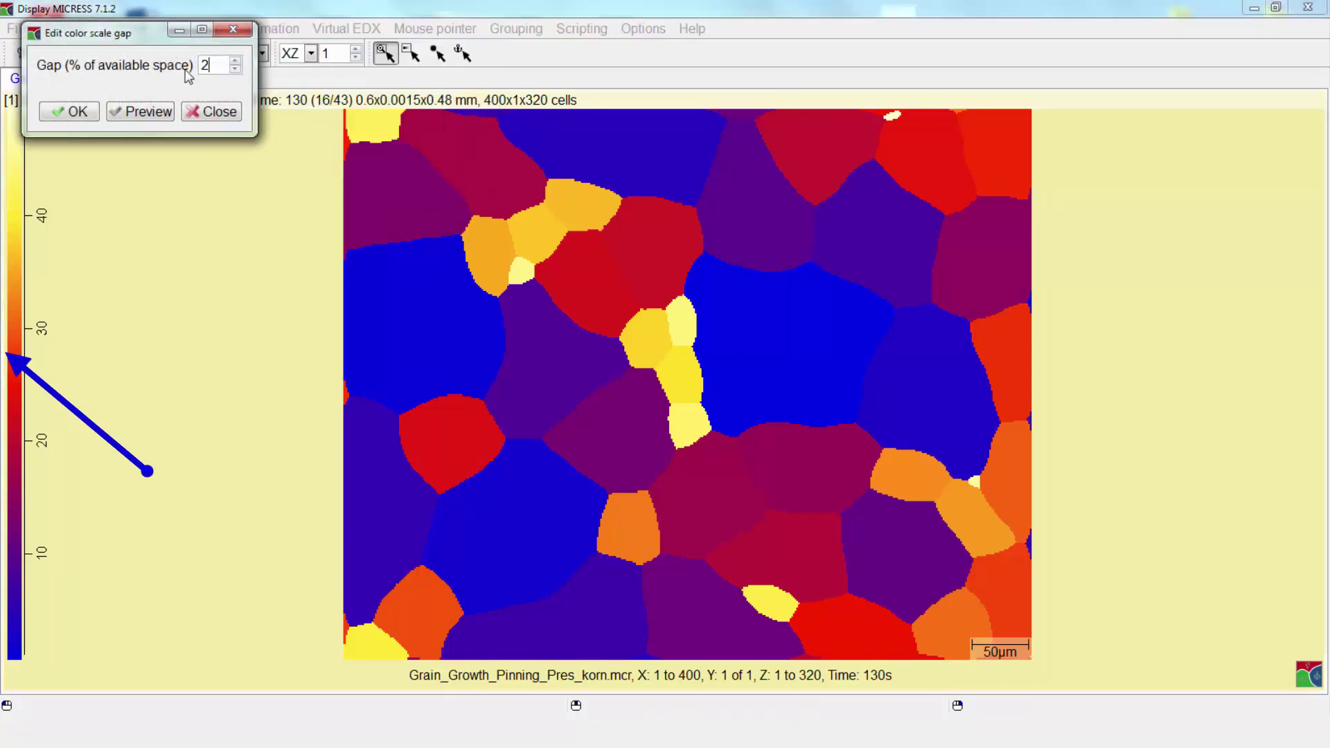
{"action": "type", "text": "0"}
{"action": "left_click", "coordinate": [140, 112]}
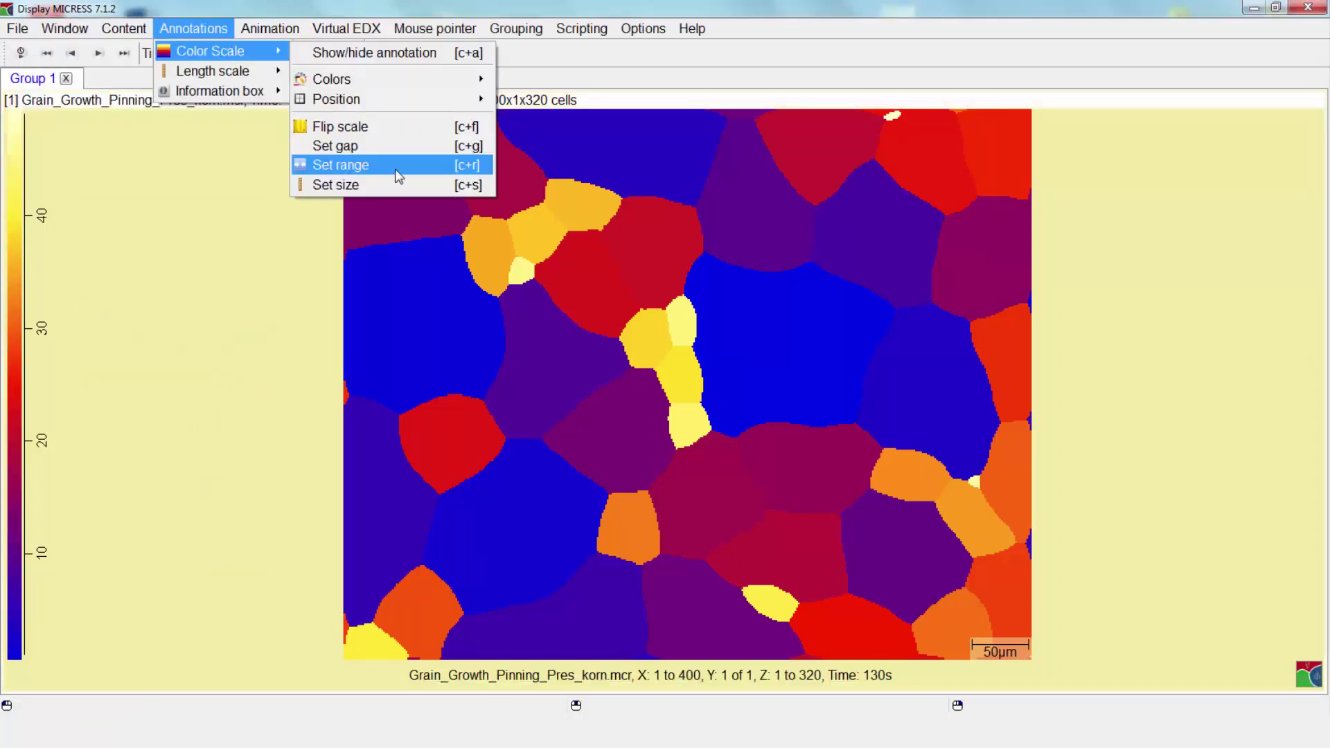
Step: Open the color scale range settings, and preview a color scale size of 70 pixels
{"action": "left_click", "coordinate": [398, 169]}
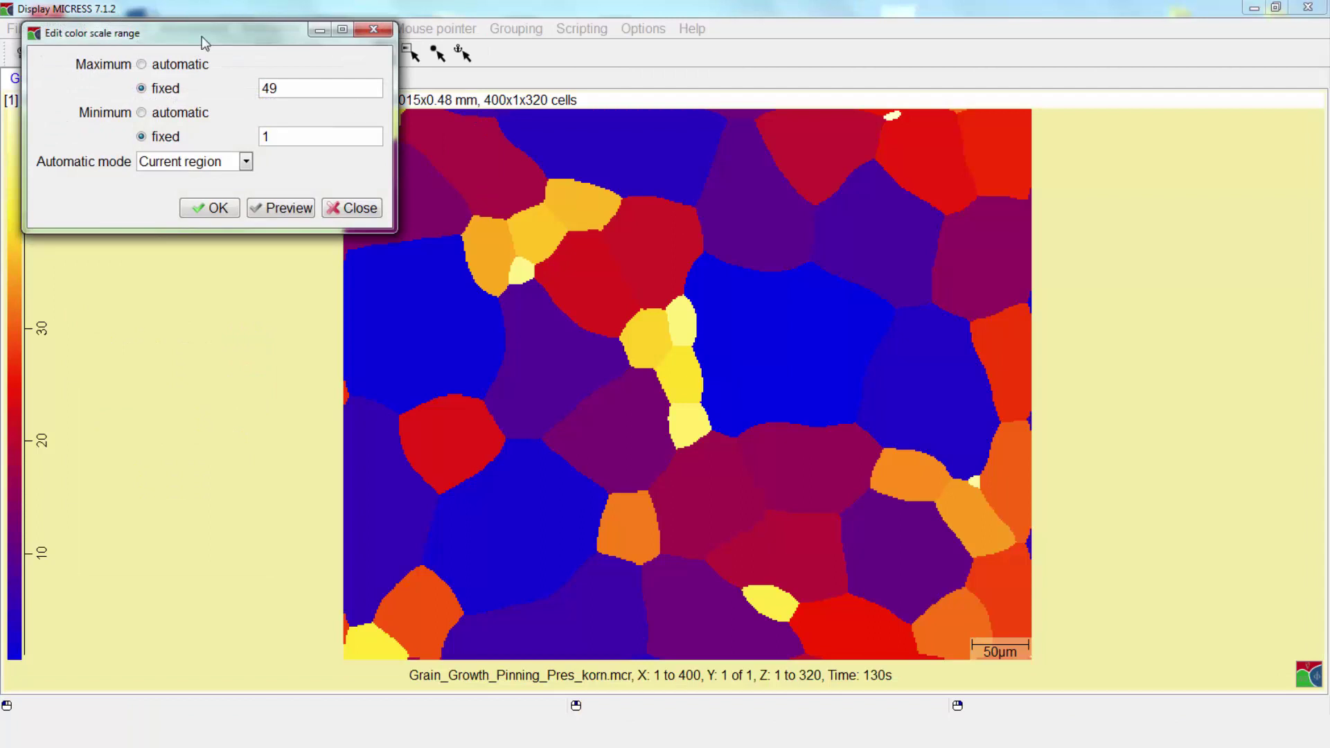
{"action": "left_click_drag", "start_coordinate": [205, 43], "coordinate": [435, 143]}
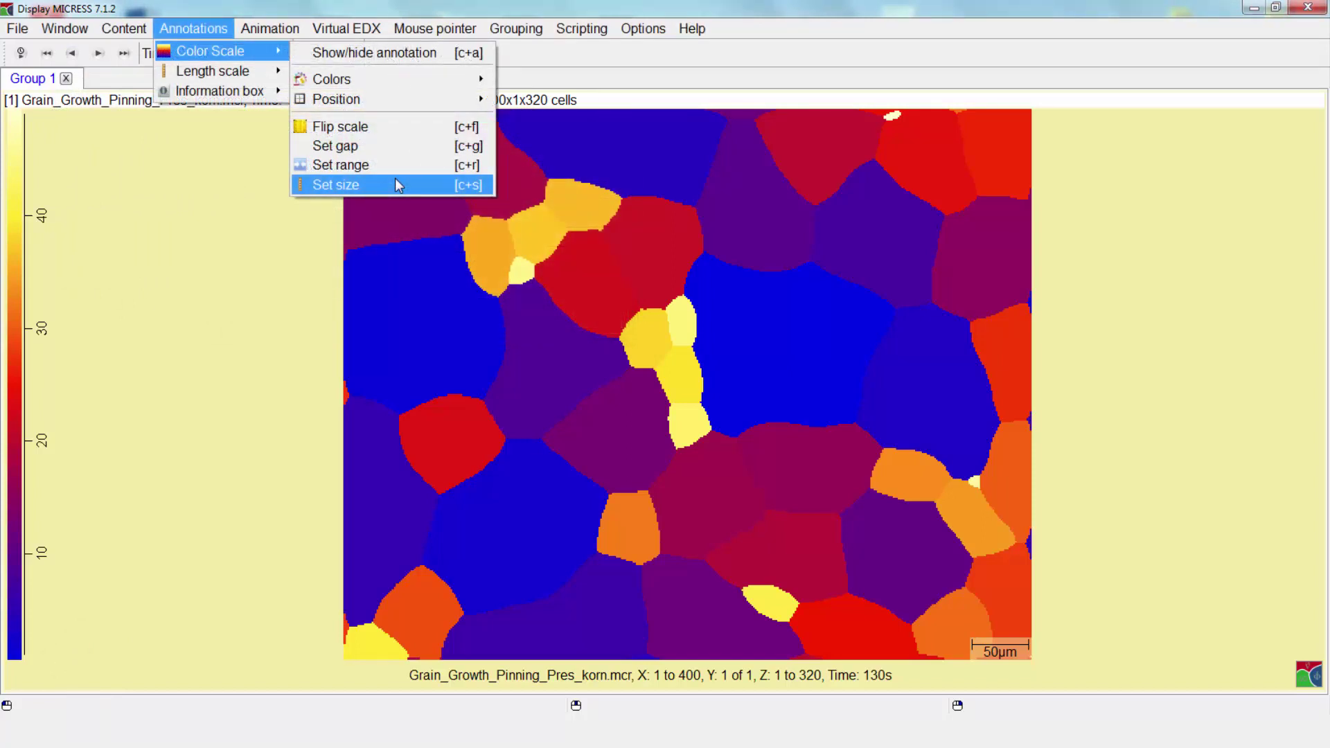
{"action": "left_click", "coordinate": [396, 183]}
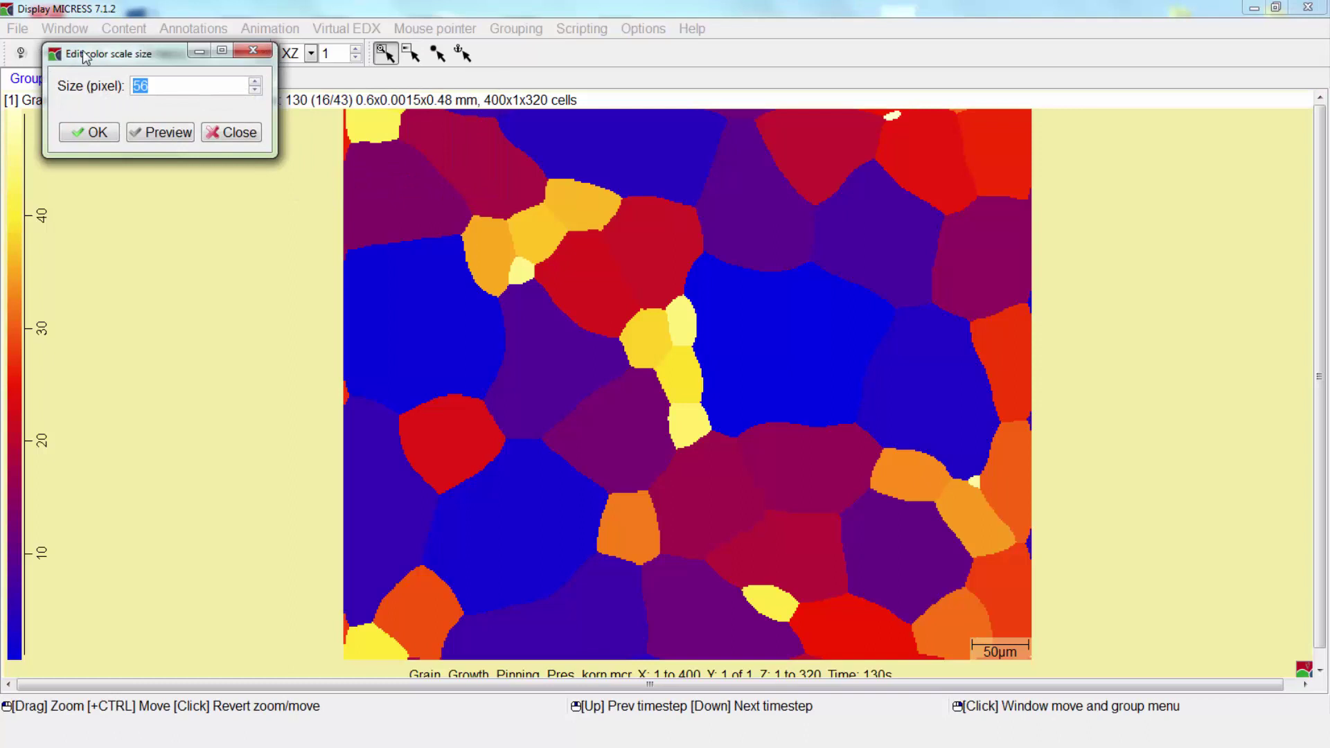
{"action": "type", "text": "70"}
{"action": "left_click", "coordinate": [163, 131]}
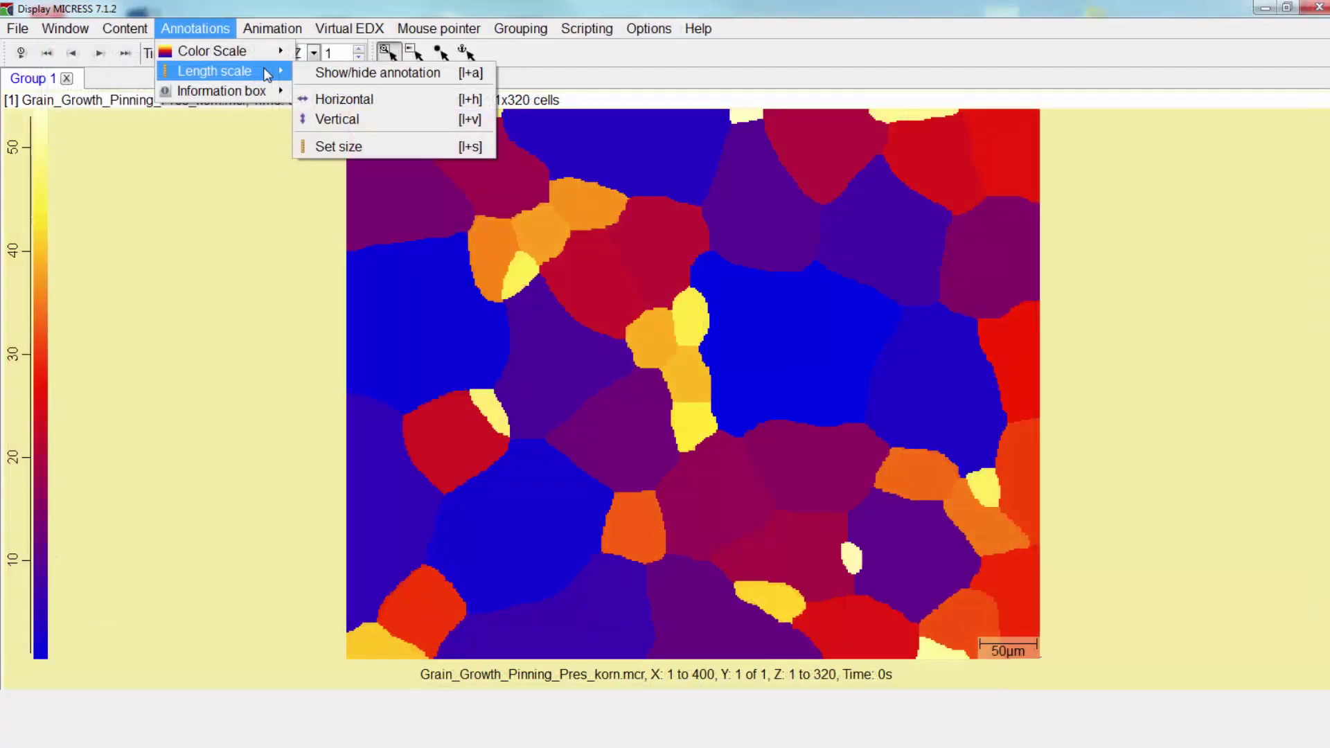
Step: Hide the length scale annotation, and display it again in horizontal orientation
{"action": "left_click", "coordinate": [315, 75]}
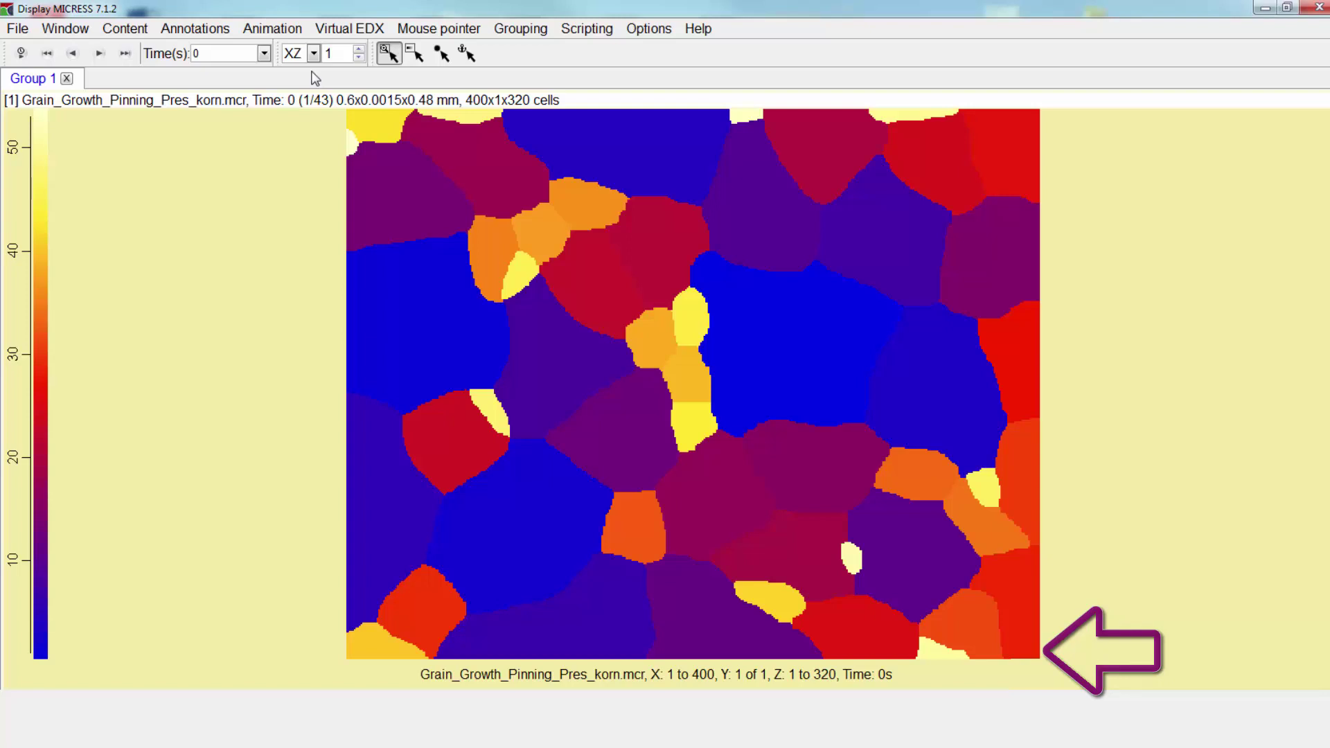
{"action": "left_click", "coordinate": [194, 28]}
{"action": "mouse_move", "coordinate": [221, 71]}
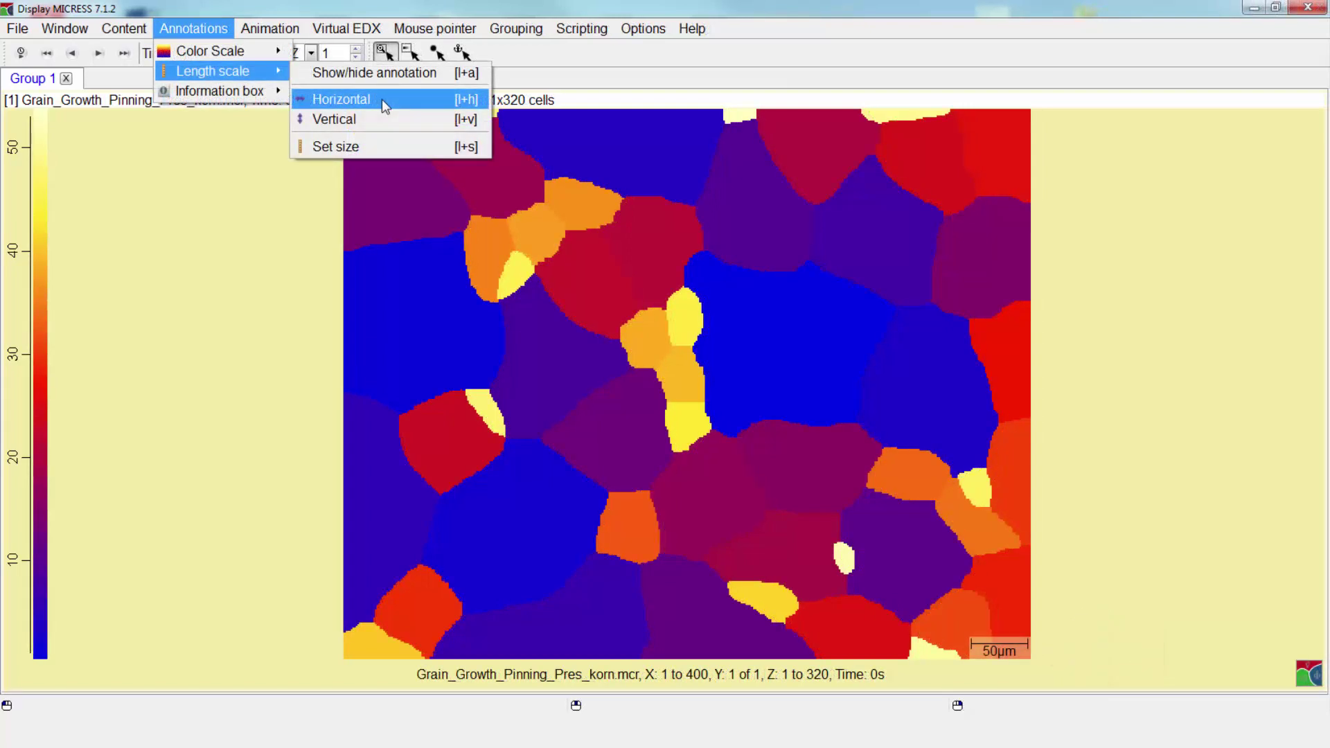
{"action": "left_click", "coordinate": [383, 101]}
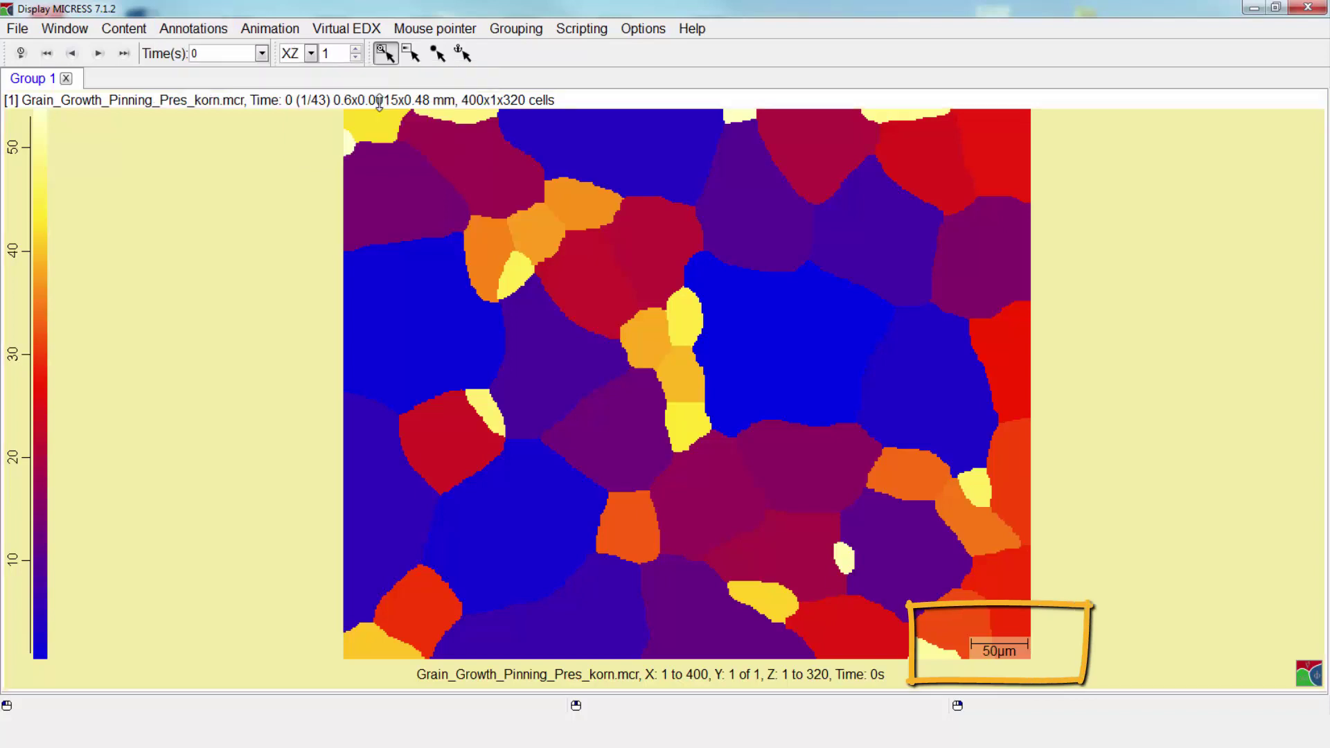
Step: Switch the length scale annotation to vertical orientation
{"action": "left_click", "coordinate": [194, 29]}
{"action": "mouse_move", "coordinate": [269, 70]}
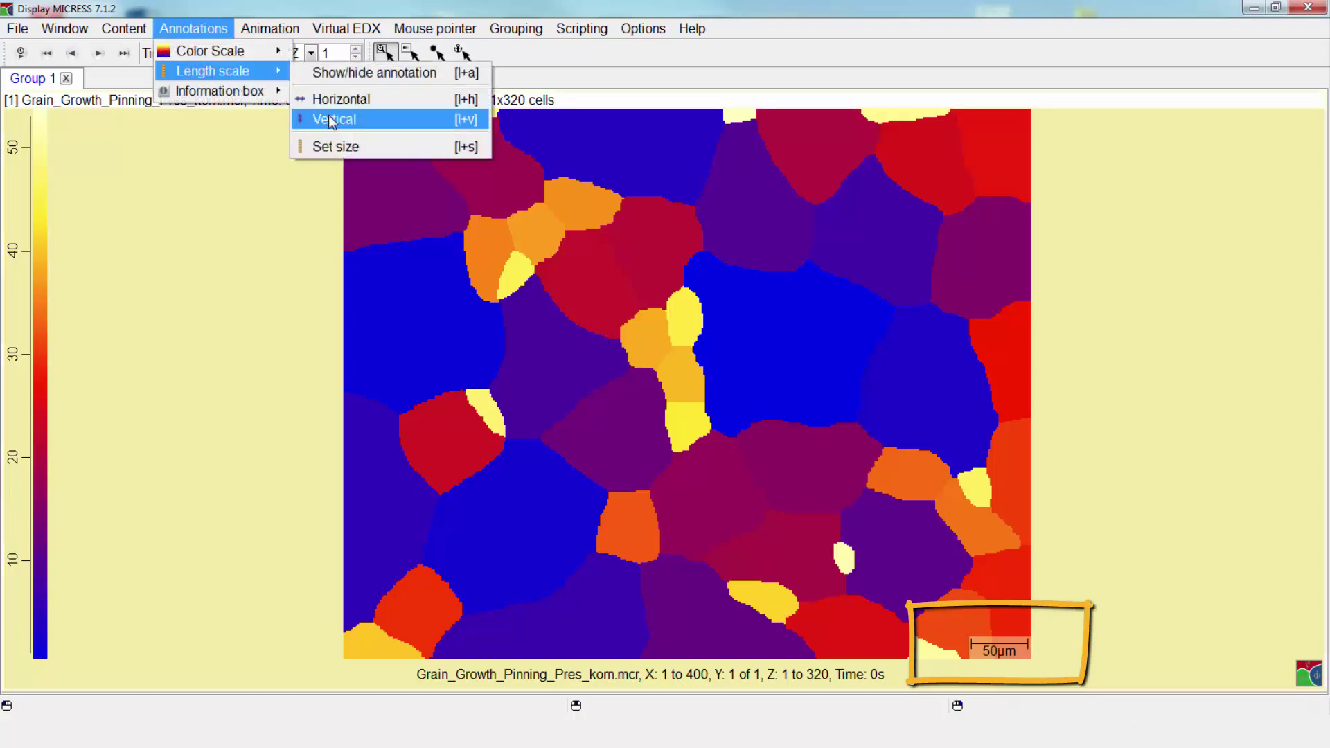
{"action": "left_click", "coordinate": [383, 121]}
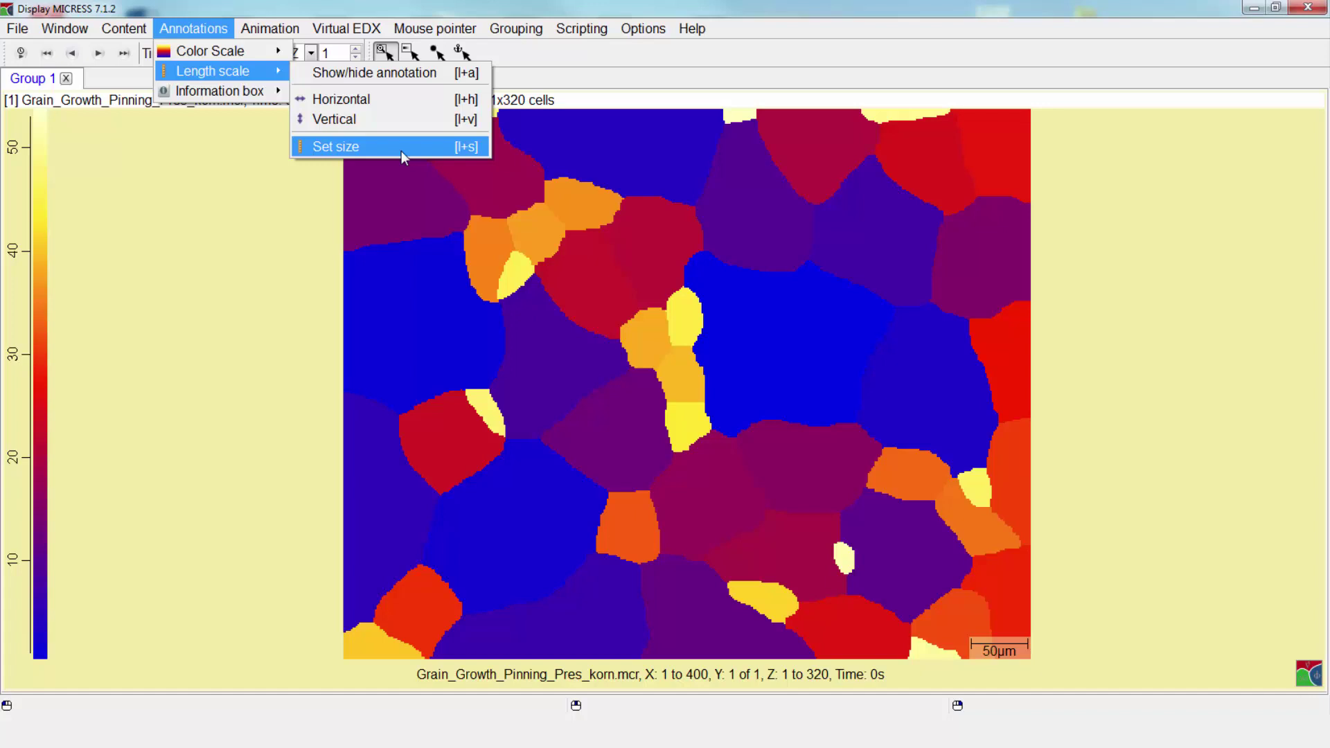
Step: Preview a fixed length of 70 for the length scale, keeping µm as its unit
{"action": "left_click", "coordinate": [402, 149]}
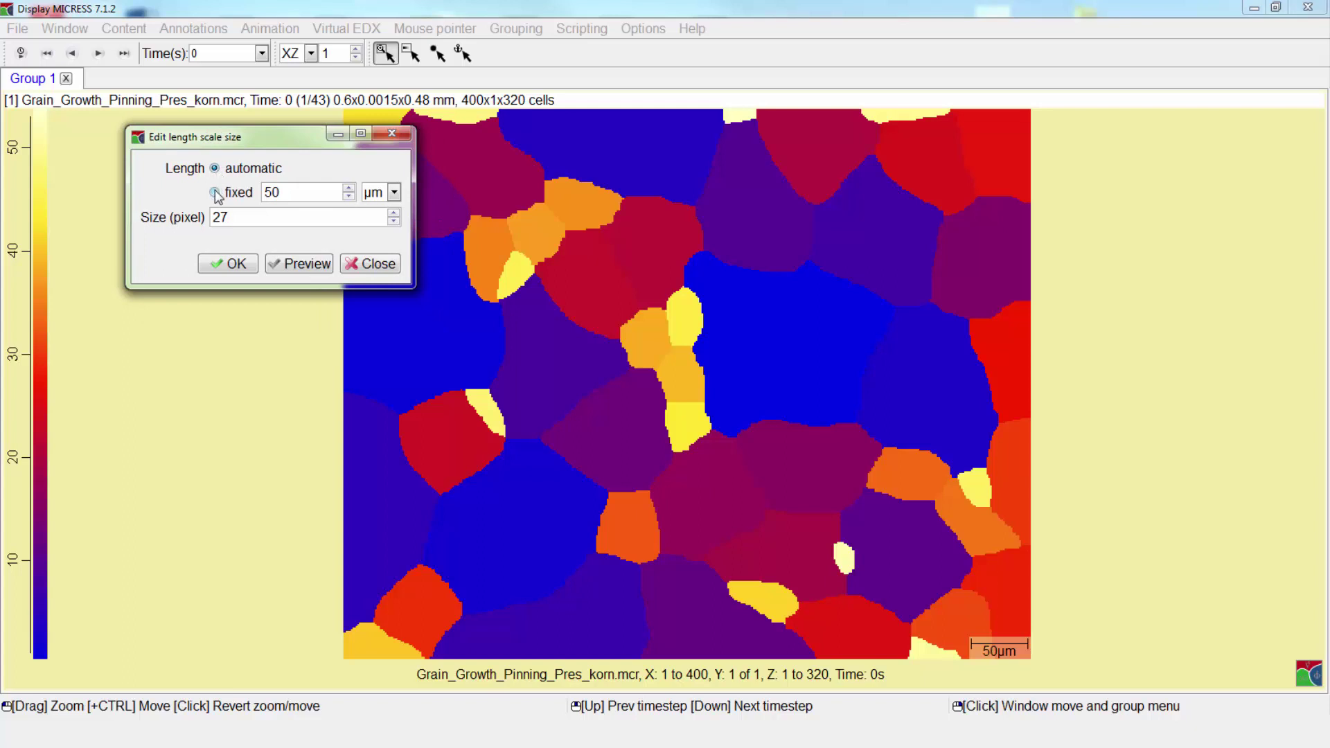
{"action": "left_click", "coordinate": [215, 192]}
{"action": "key", "text": "Tab"}
{"action": "type", "text": "70"}
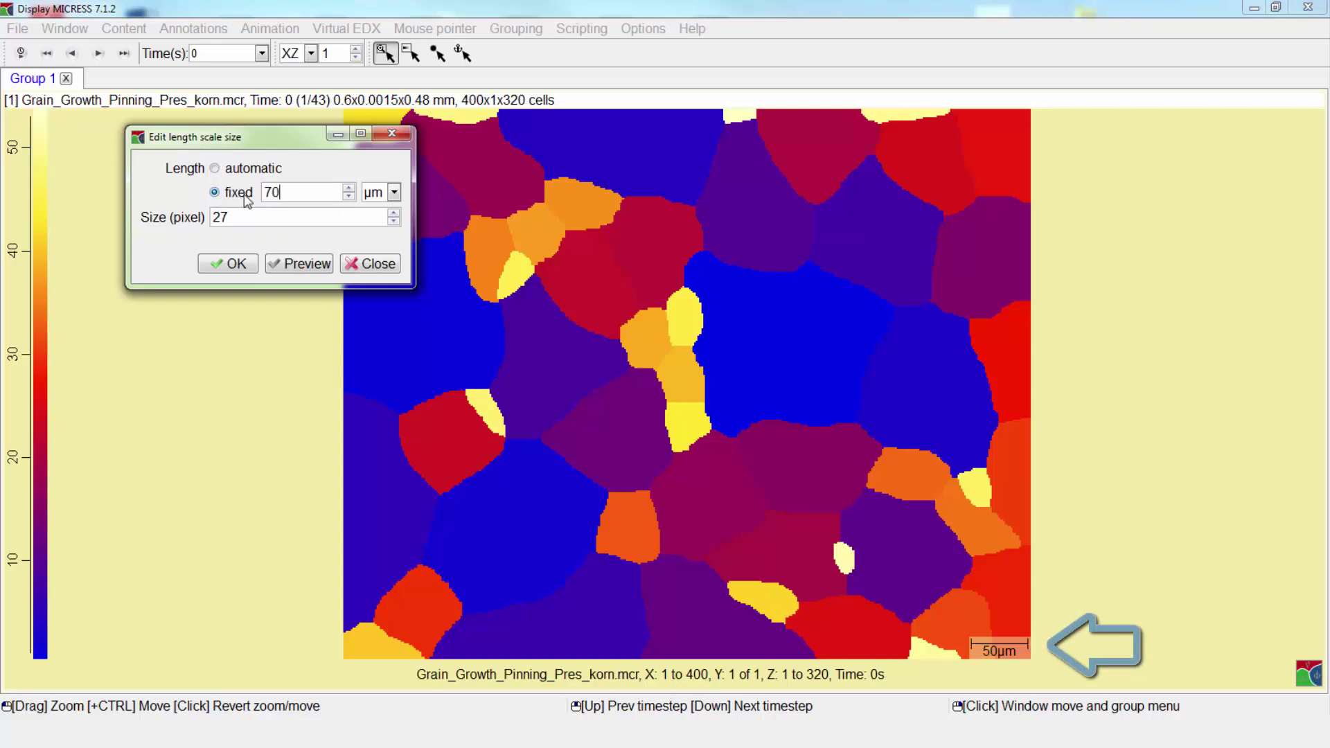
{"action": "key", "text": "shift+Home"}
{"action": "left_click", "coordinate": [294, 263]}
{"action": "left_click", "coordinate": [394, 195]}
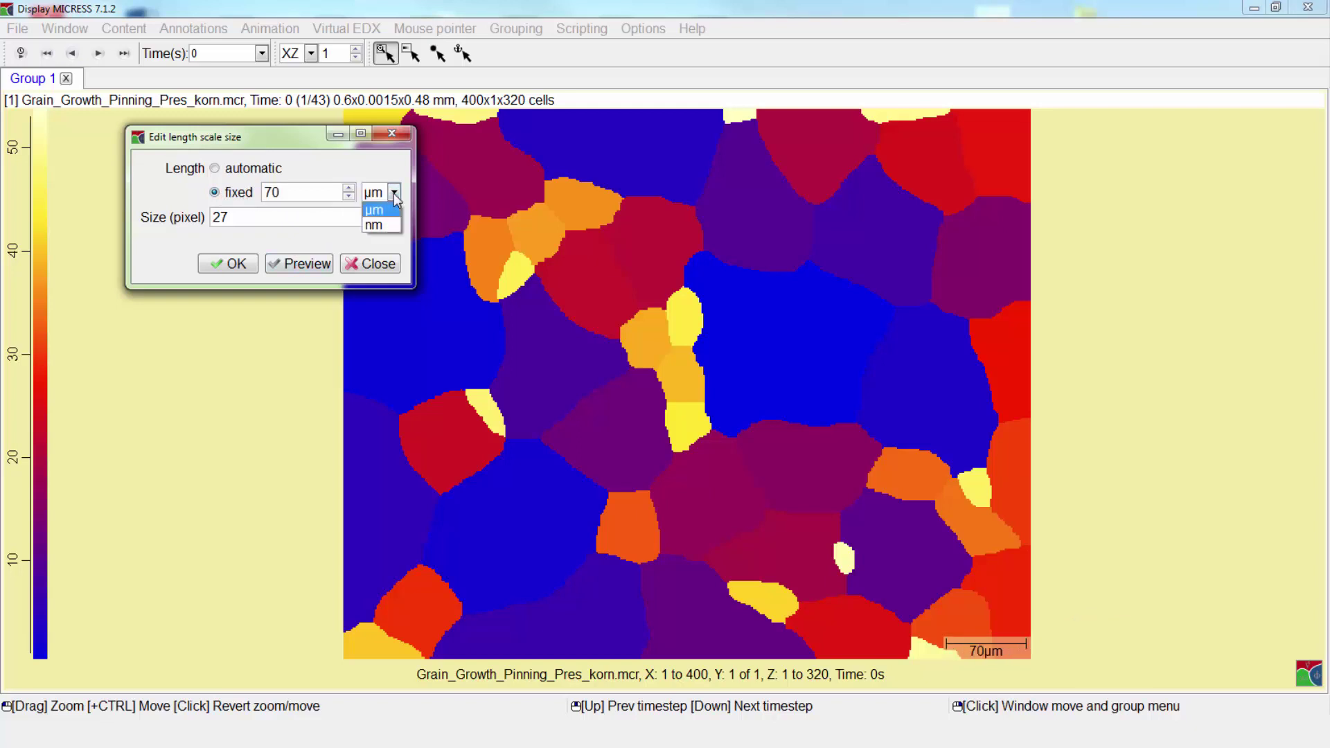
{"action": "left_click", "coordinate": [389, 211]}
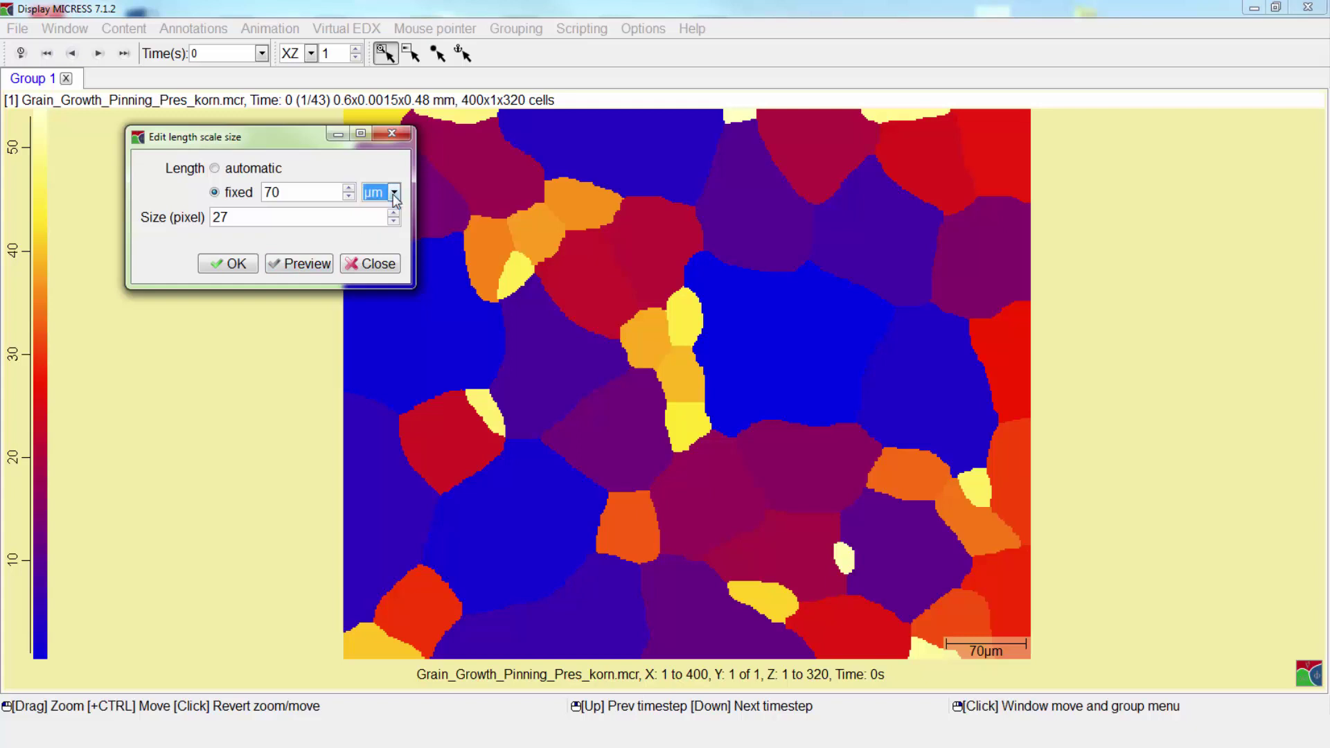
Step: Preview a length scale size of 50 pixels
{"action": "left_click_drag", "start_coordinate": [234, 219], "coordinate": [211, 220]}
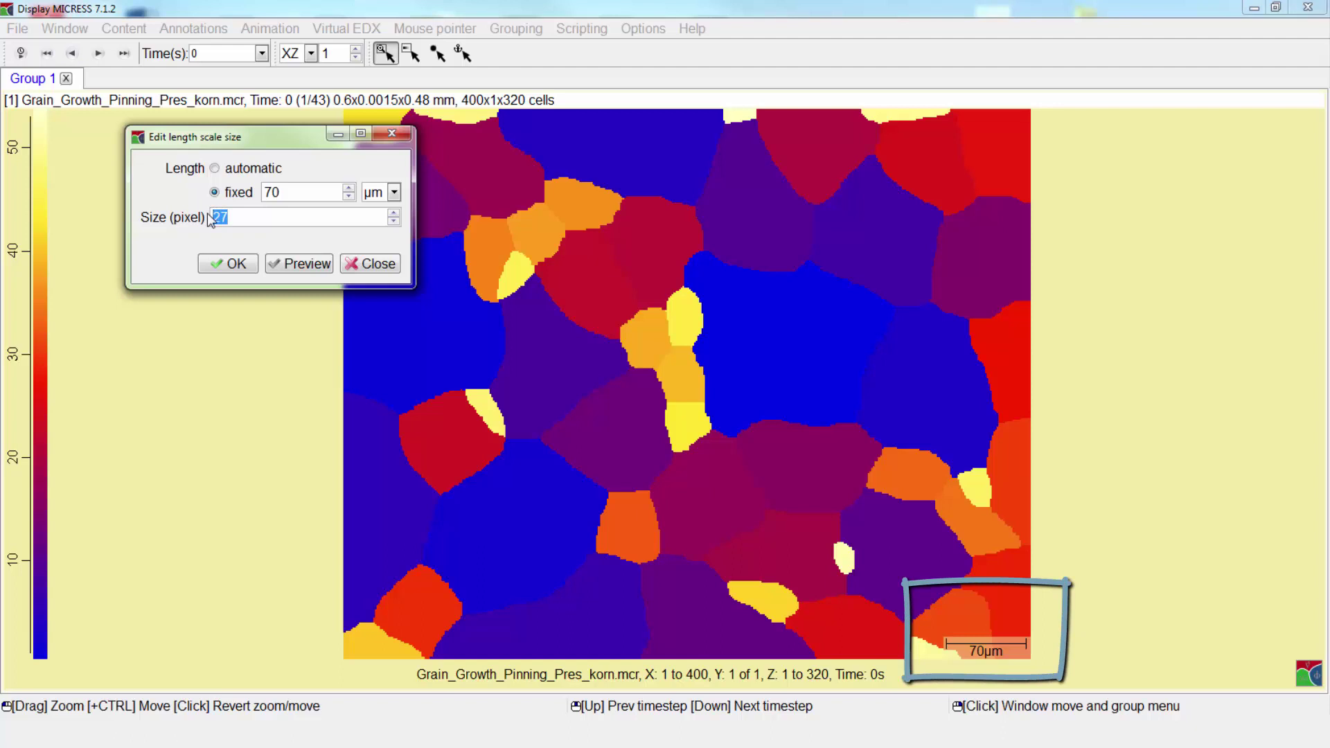
{"action": "type", "text": "50"}
{"action": "left_click", "coordinate": [290, 266]}
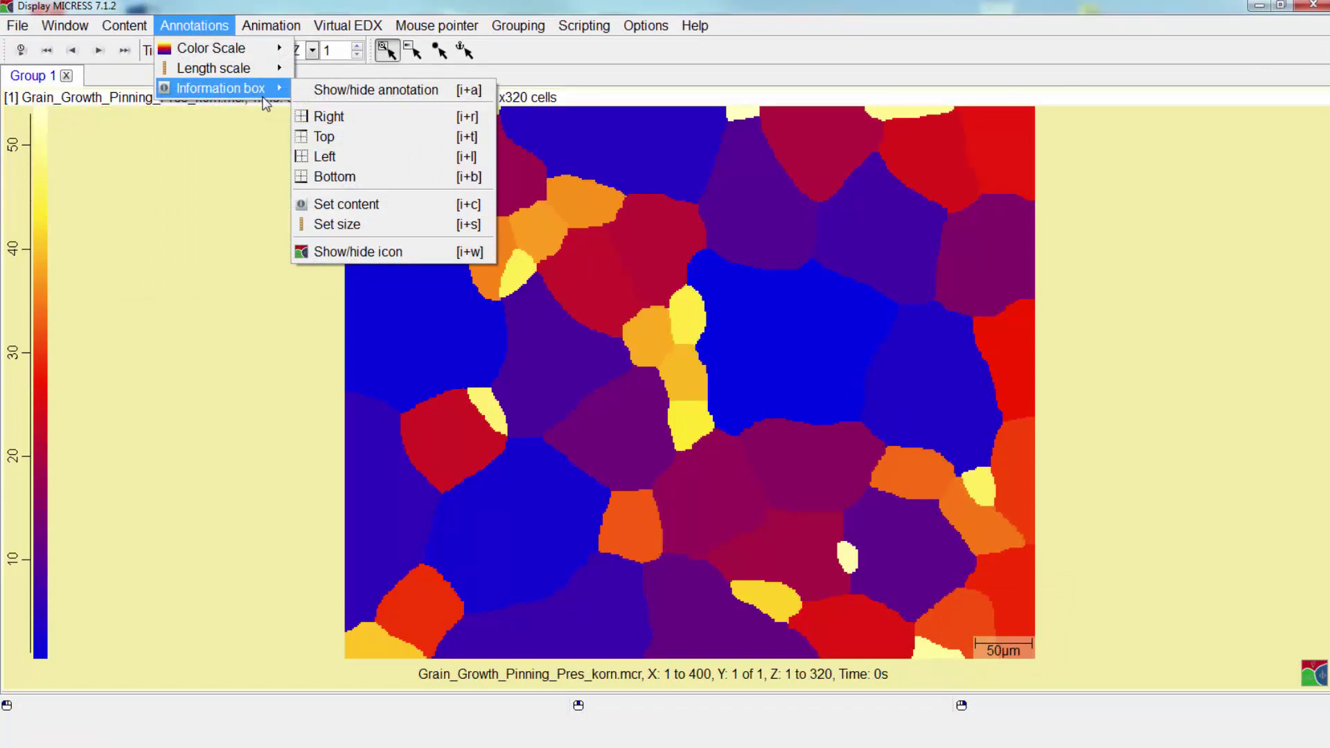
Step: Hide the information box annotation, and place the information box at the right of the result
{"action": "left_click", "coordinate": [313, 96]}
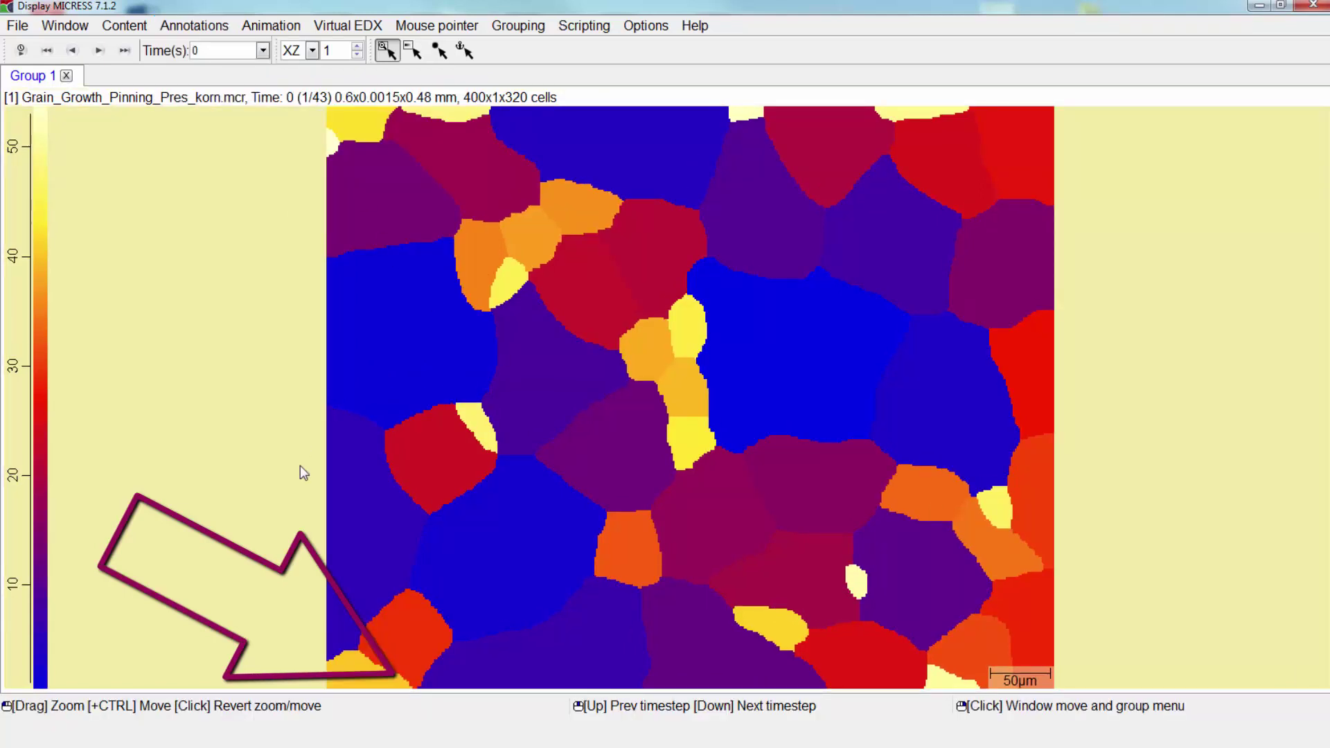
{"action": "left_click", "coordinate": [196, 28]}
{"action": "mouse_move", "coordinate": [269, 88]}
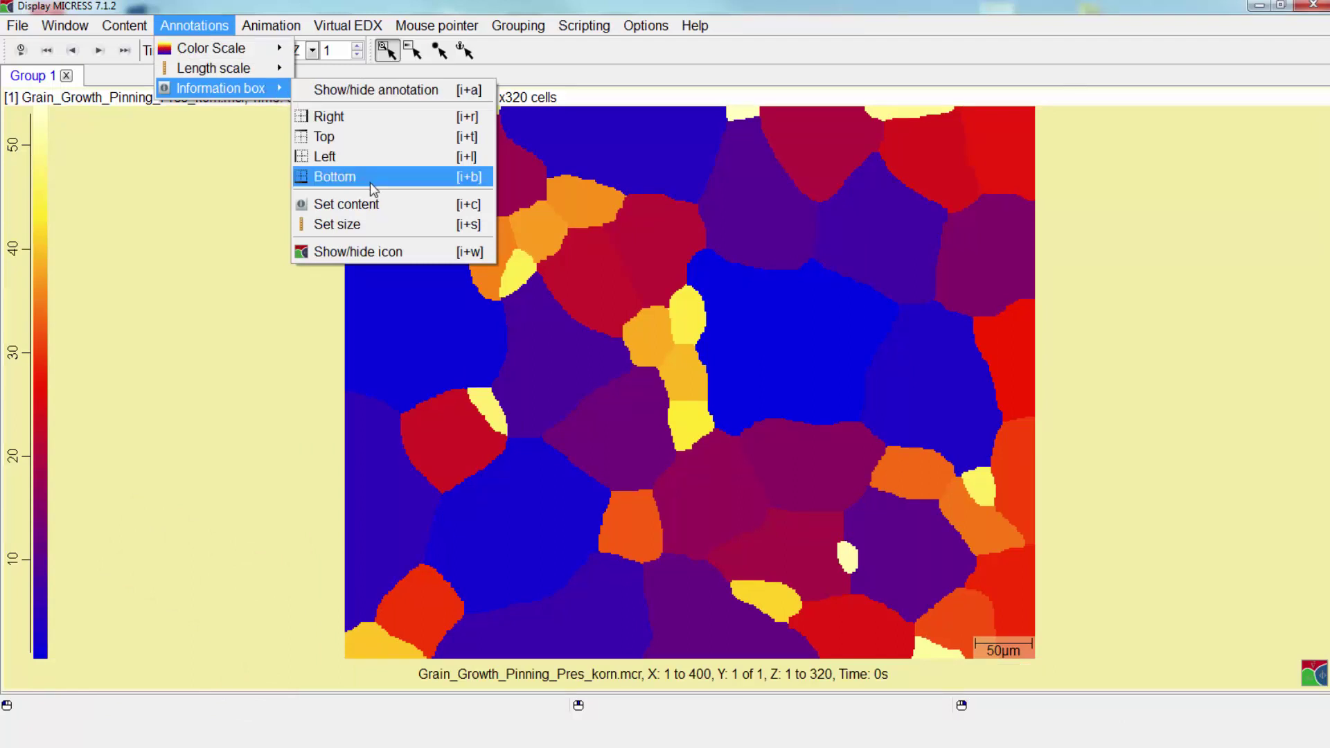
{"action": "left_click", "coordinate": [333, 118]}
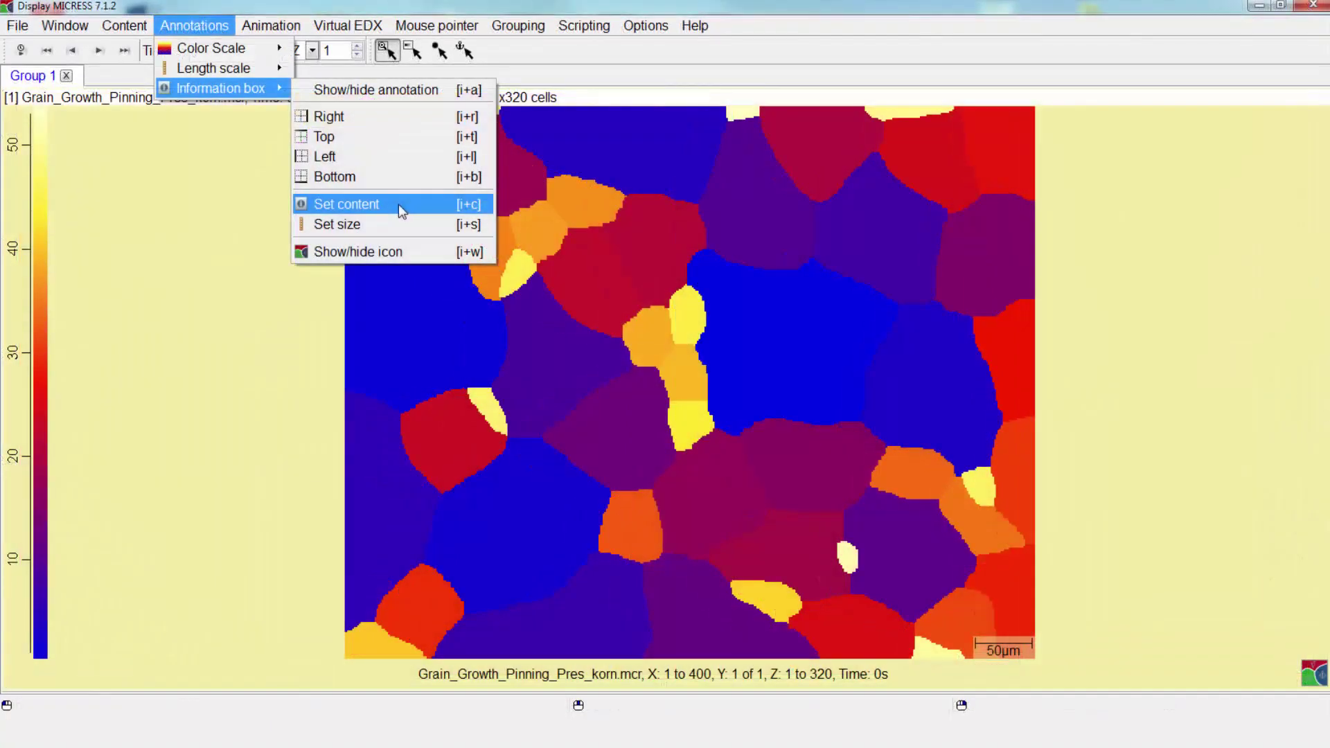
Step: Remove the $W window name keyword from the information box content and preview the change
{"action": "left_click", "coordinate": [398, 203]}
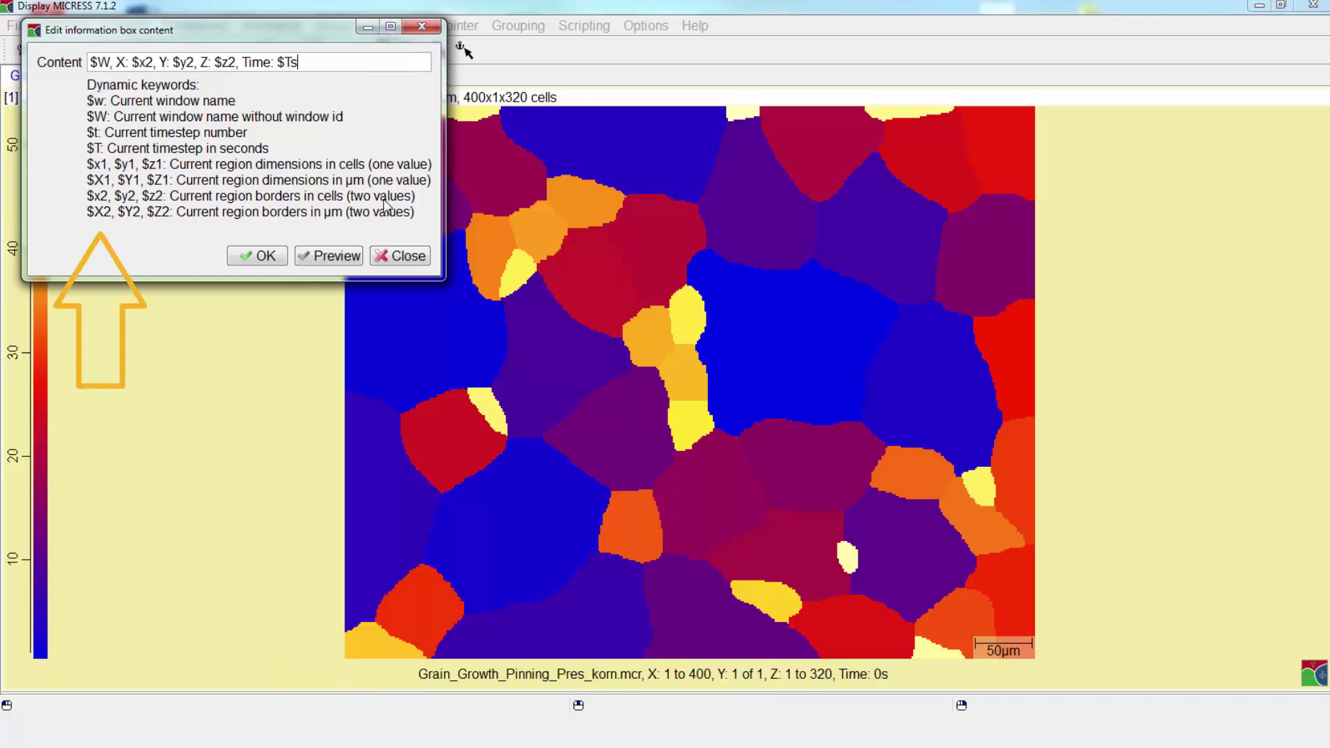
{"action": "double_click", "coordinate": [104, 64]}
{"action": "key", "text": "Delete"}
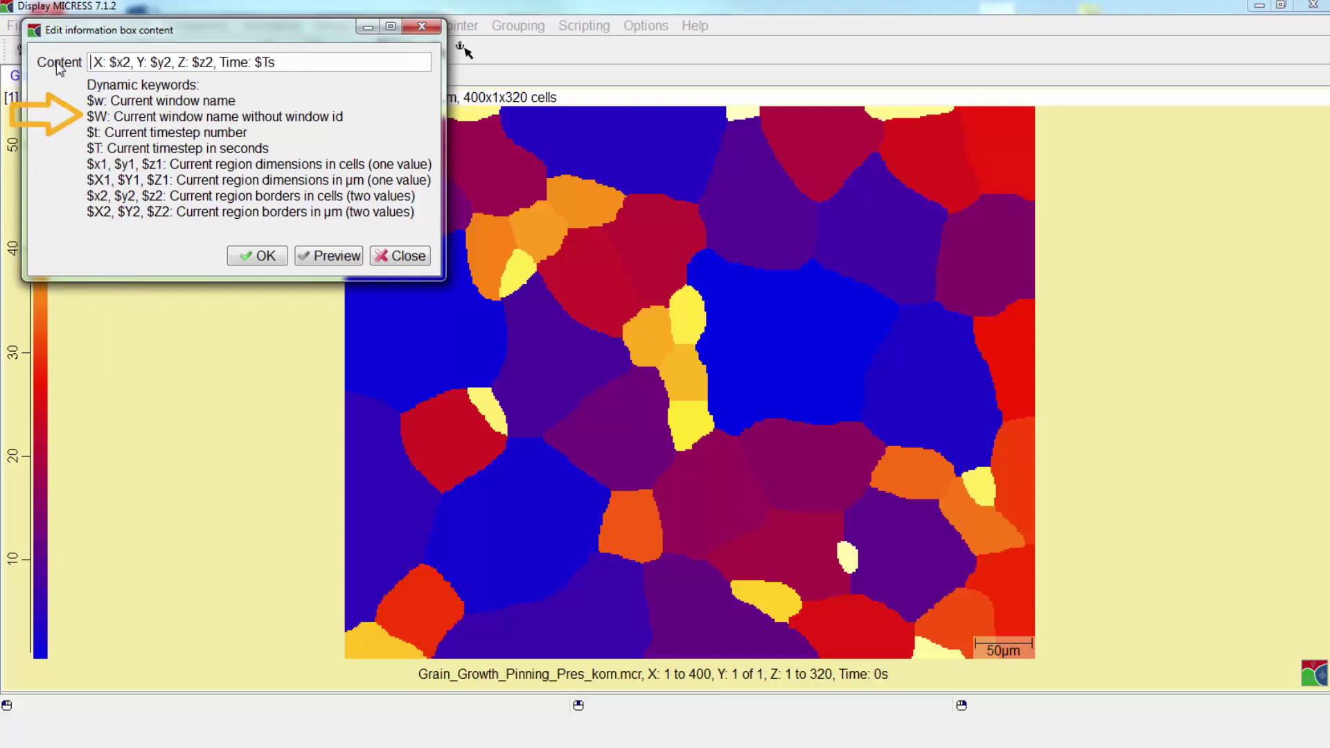
{"action": "left_click", "coordinate": [353, 258]}
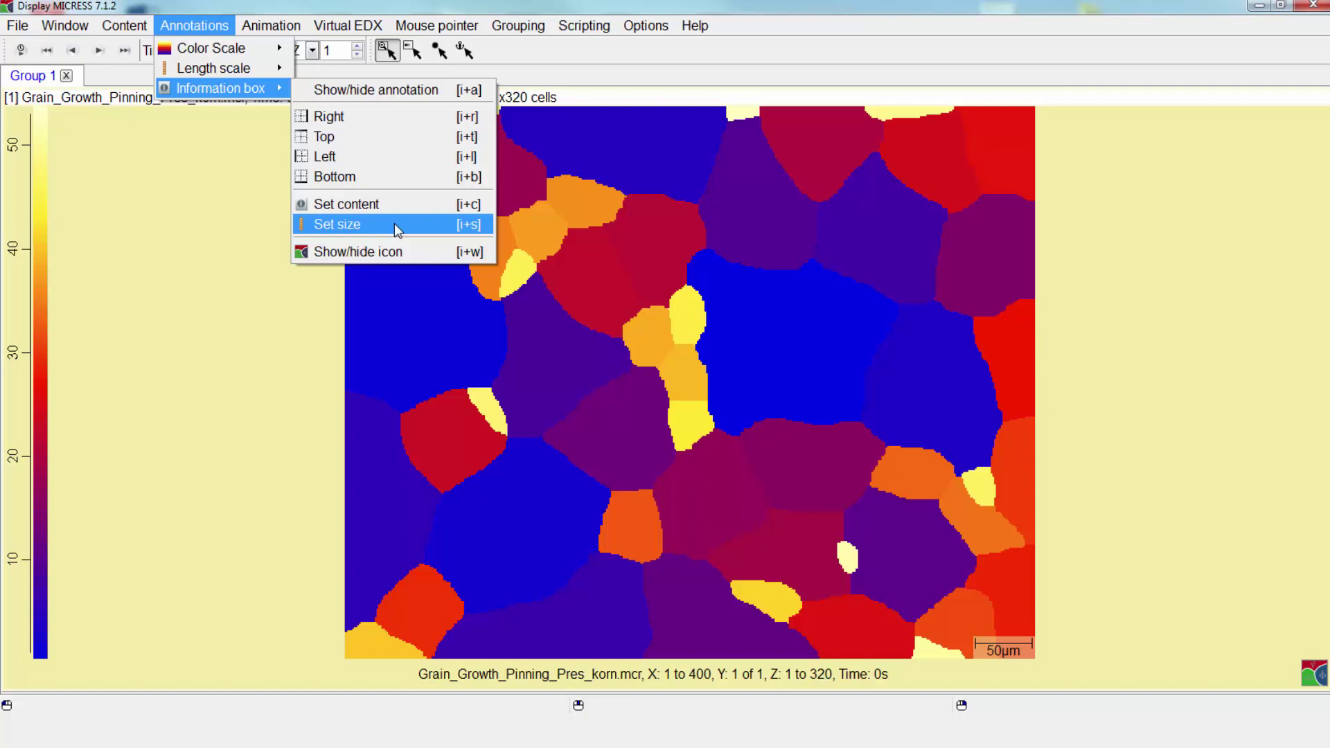
Step: Increase the information box size to 50 pixels and preview it
{"action": "left_click", "coordinate": [332, 225]}
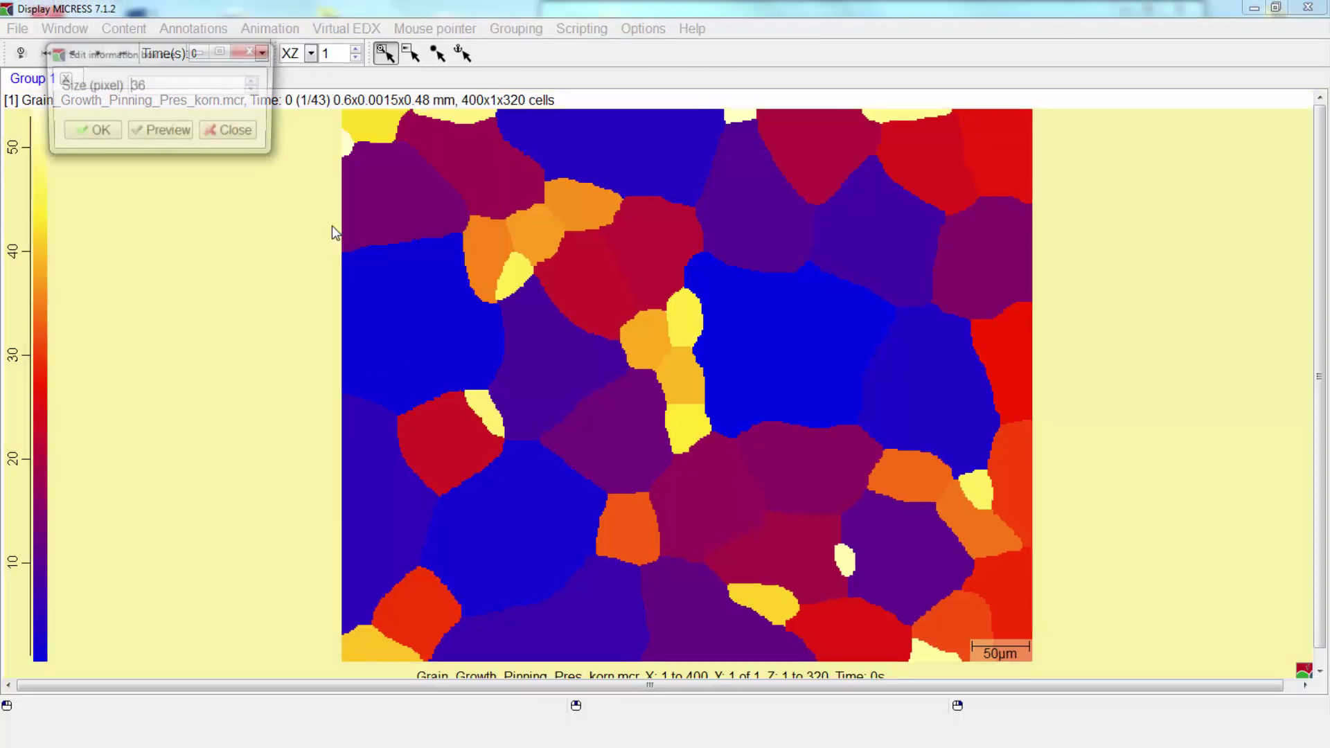
{"action": "left_click", "coordinate": [255, 81]}
{"action": "left_click", "coordinate": [254, 81]}
{"action": "left_click", "coordinate": [254, 81]}
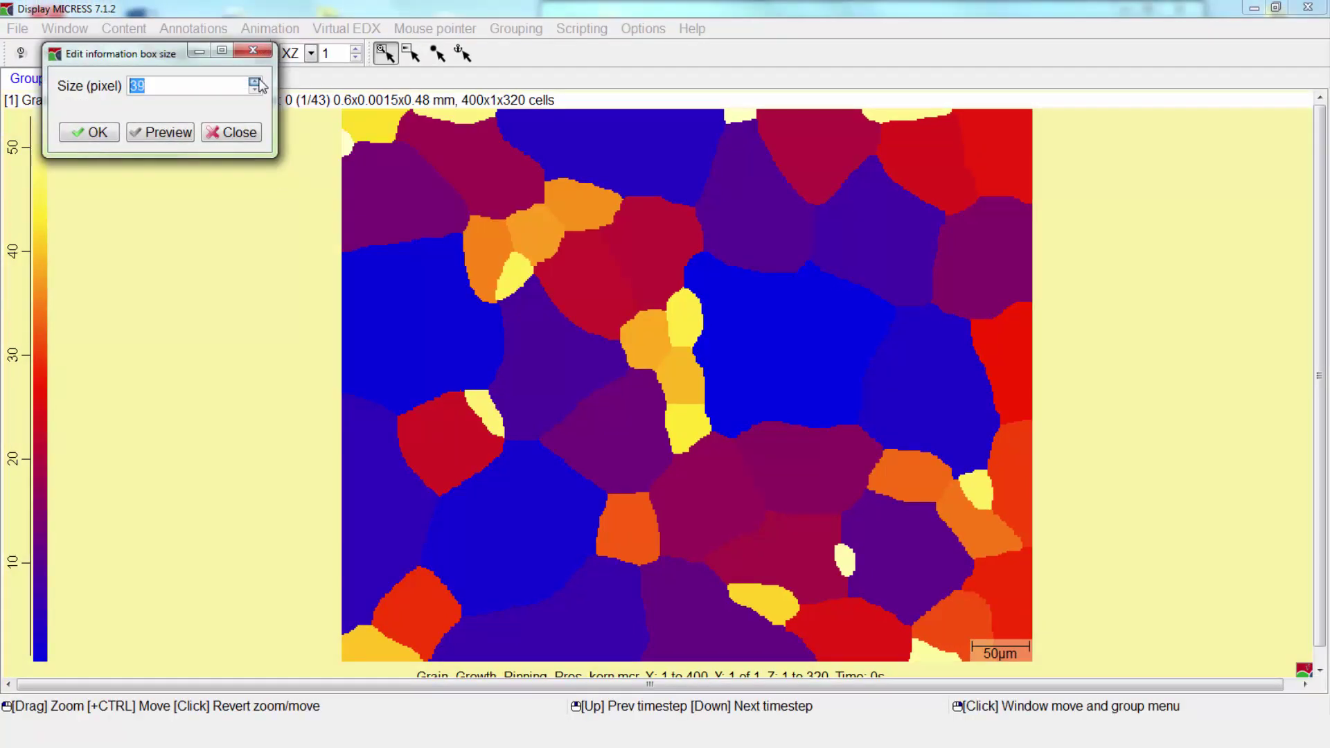
{"action": "left_click", "coordinate": [254, 81]}
{"action": "left_click", "coordinate": [255, 81]}
{"action": "left_click", "coordinate": [255, 81]}
{"action": "left_click", "coordinate": [255, 81]}
{"action": "left_click", "coordinate": [254, 81]}
{"action": "left_click", "coordinate": [254, 81]}
{"action": "left_click", "coordinate": [255, 81]}
{"action": "left_click", "coordinate": [255, 81]}
{"action": "left_click", "coordinate": [255, 81]}
{"action": "left_click", "coordinate": [255, 81]}
{"action": "left_click", "coordinate": [186, 132]}
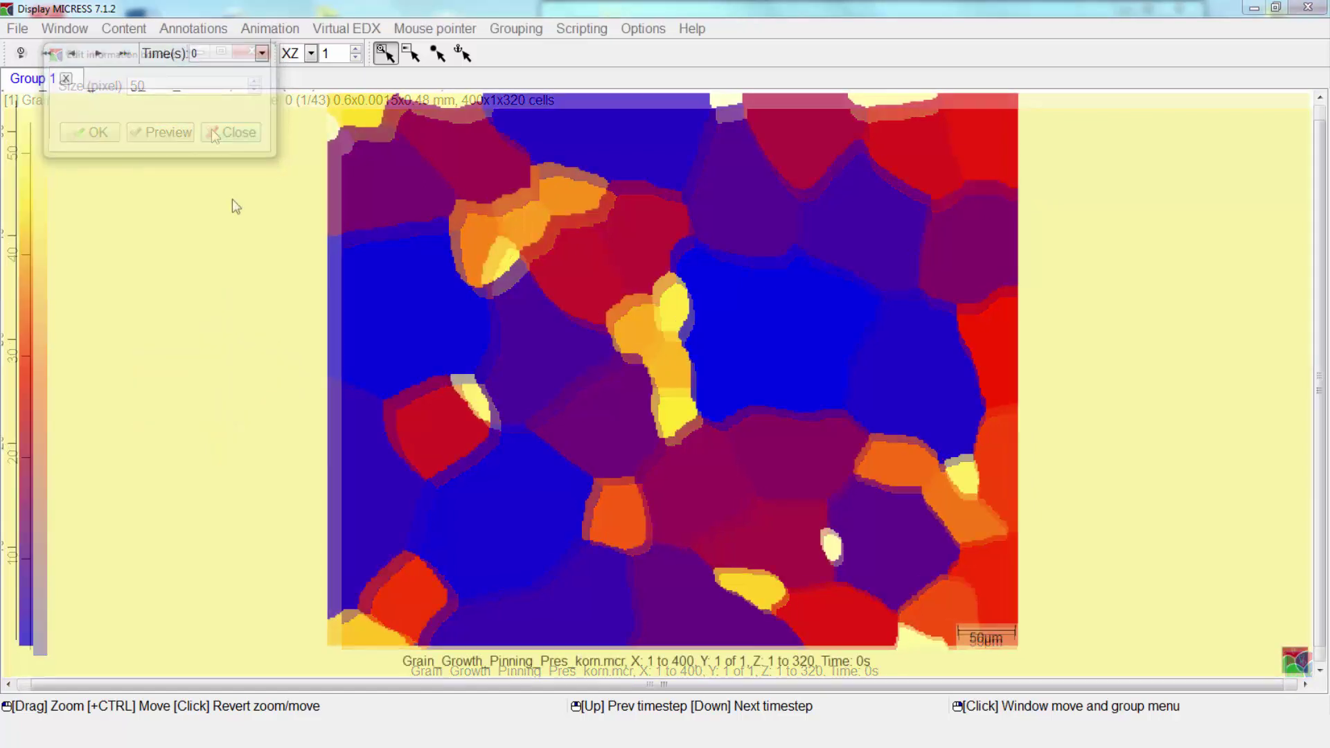
Step: Hide the information box icon and show it again
{"action": "left_click", "coordinate": [214, 30]}
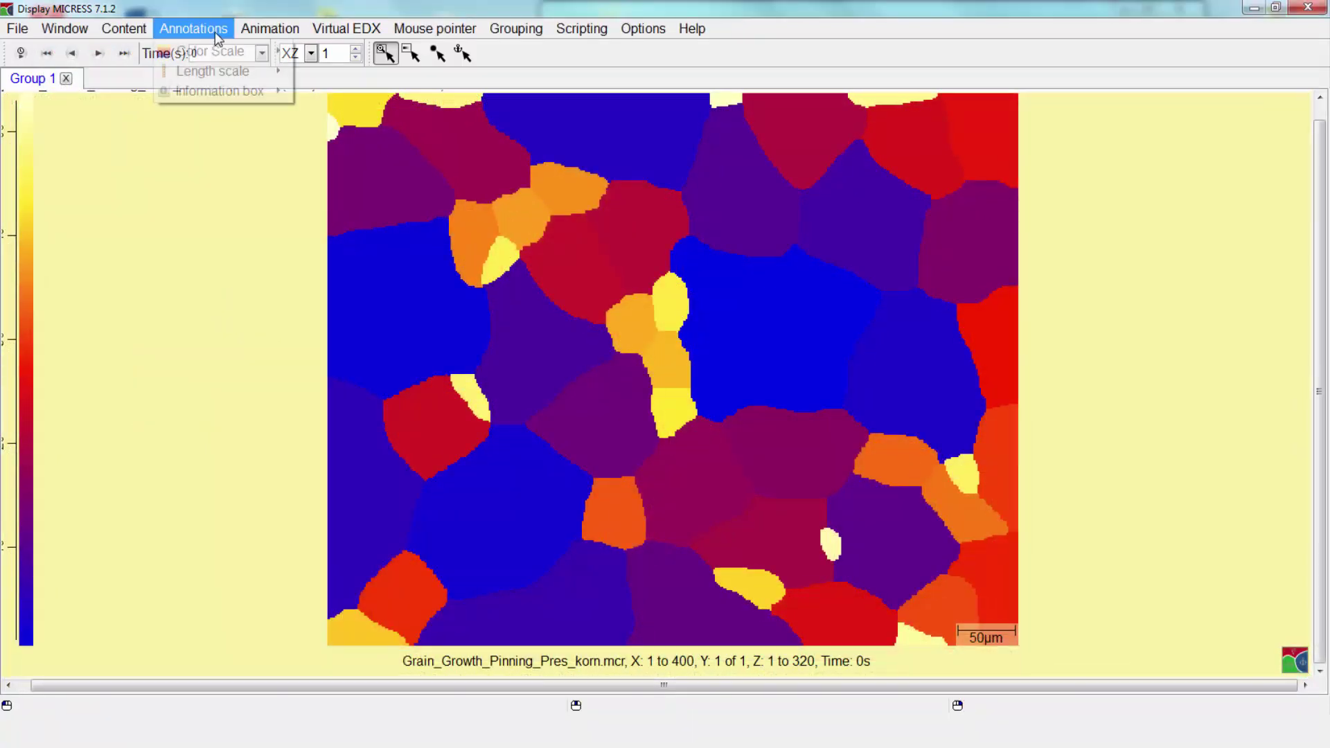
{"action": "mouse_move", "coordinate": [220, 92]}
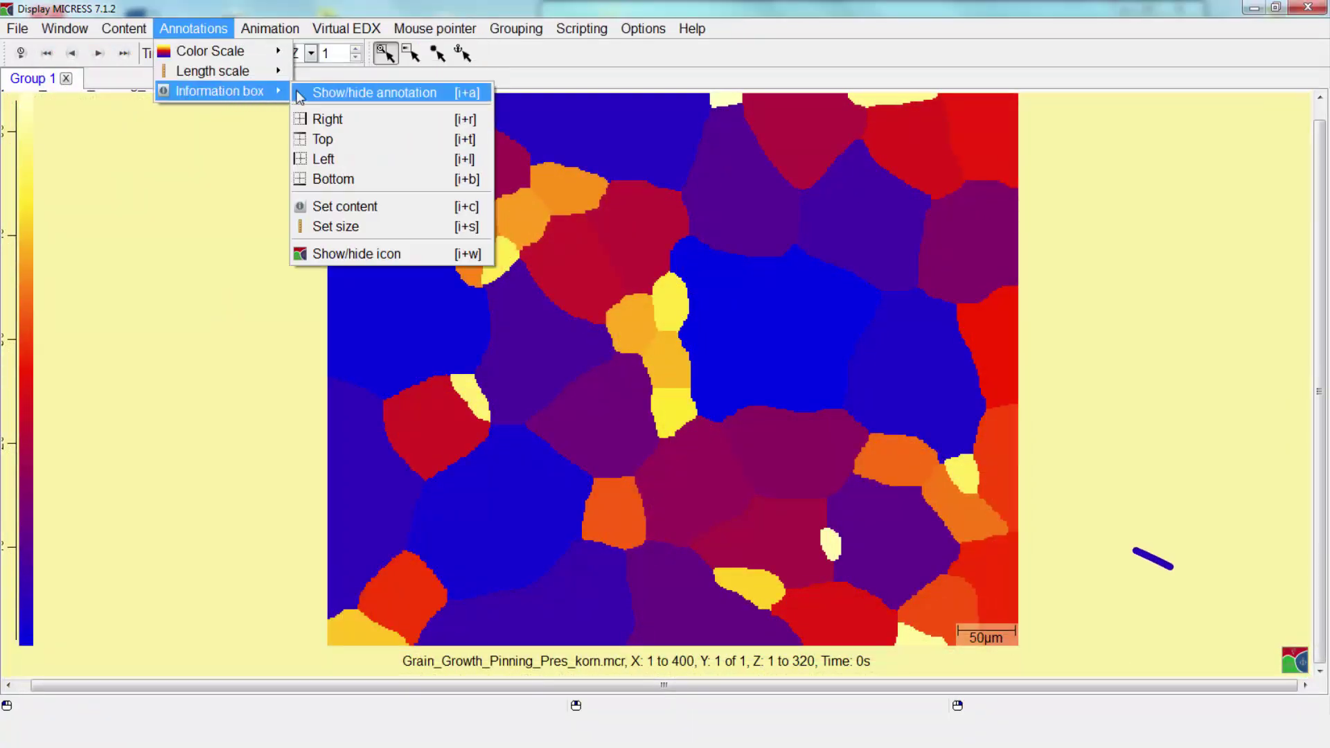
{"action": "left_click", "coordinate": [359, 252]}
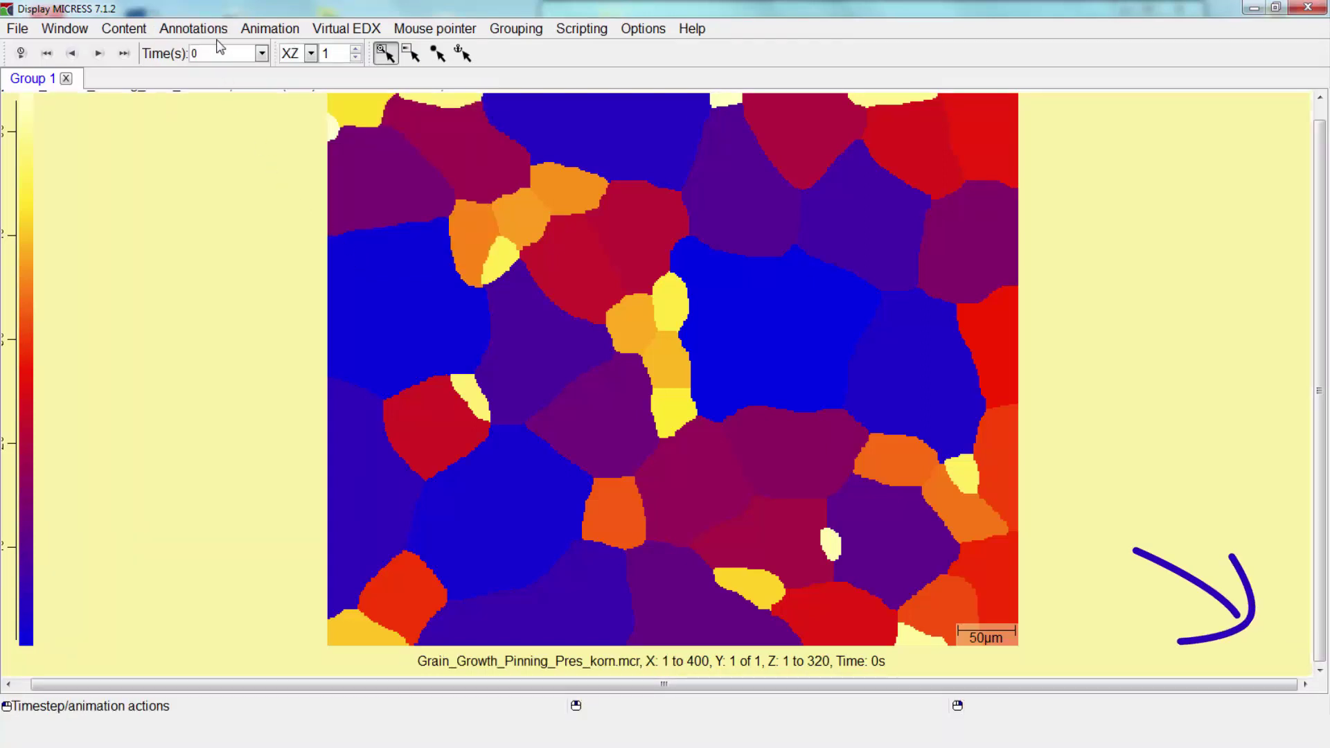
{"action": "left_click", "coordinate": [193, 29]}
{"action": "mouse_move", "coordinate": [227, 90]}
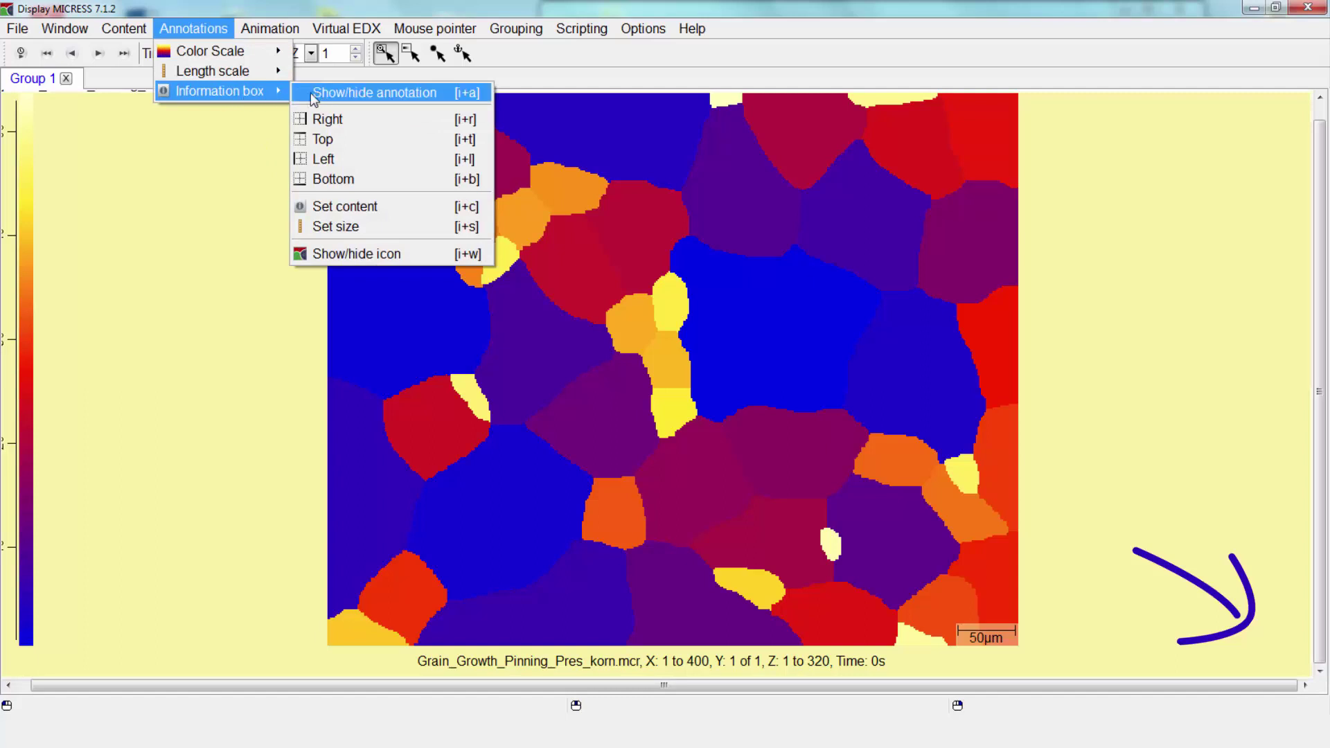
{"action": "left_click", "coordinate": [352, 253]}
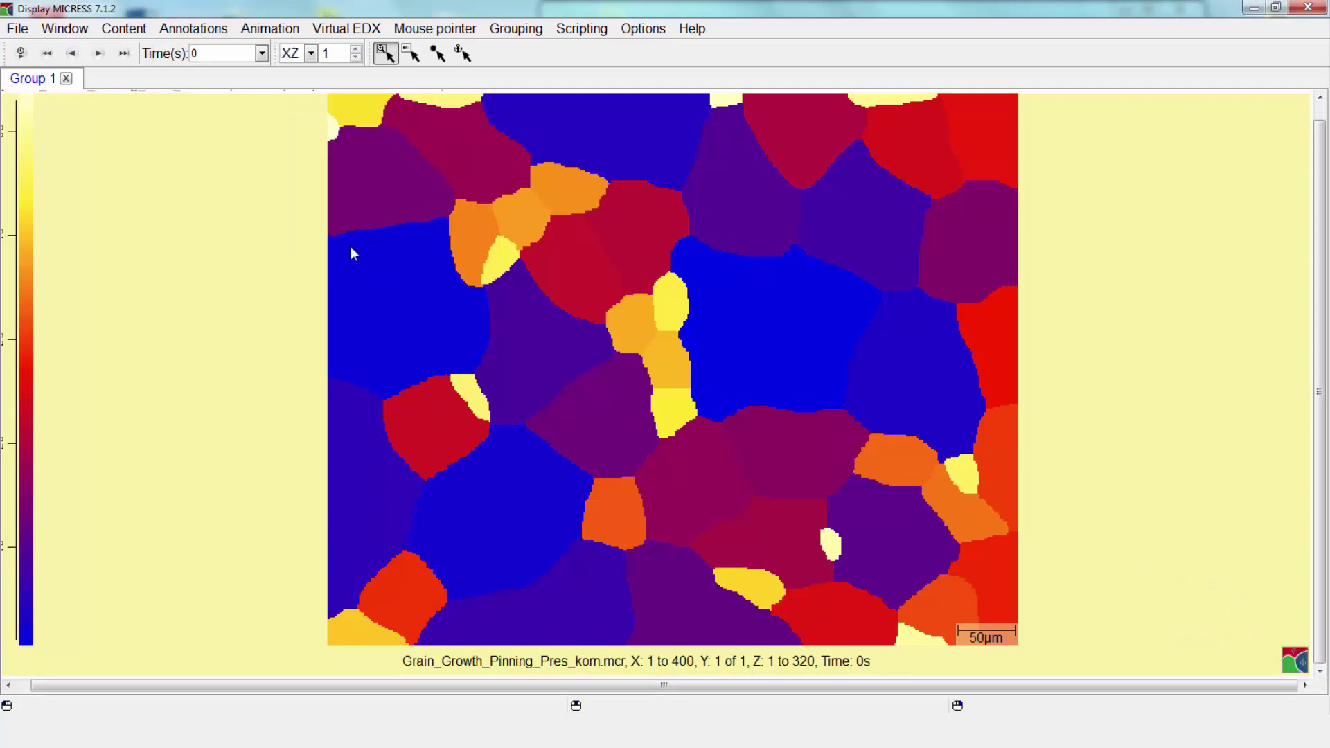
Step: Open the program settings, review the Miscellaneous options for confirmation dialogs, hotkey chain and animation frame time, and accept them
{"action": "left_click", "coordinate": [302, 27]}
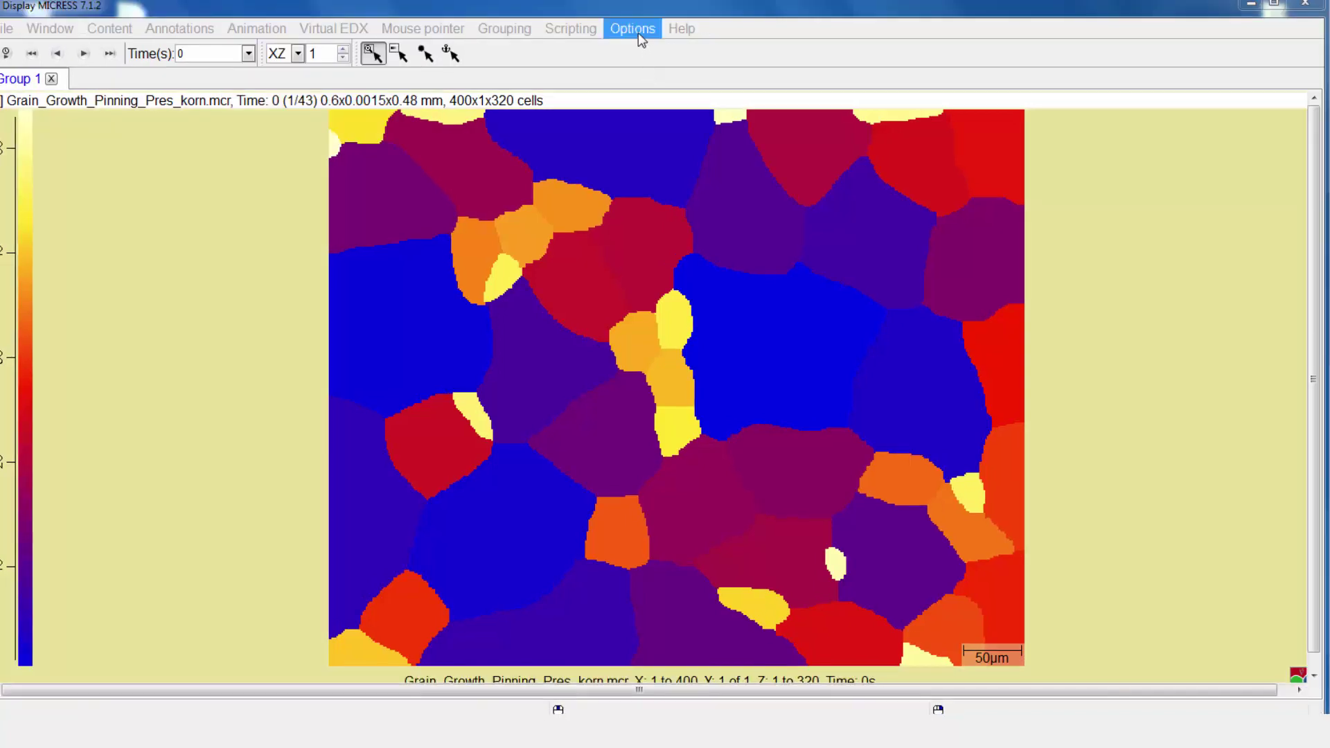
{"action": "left_click", "coordinate": [638, 32]}
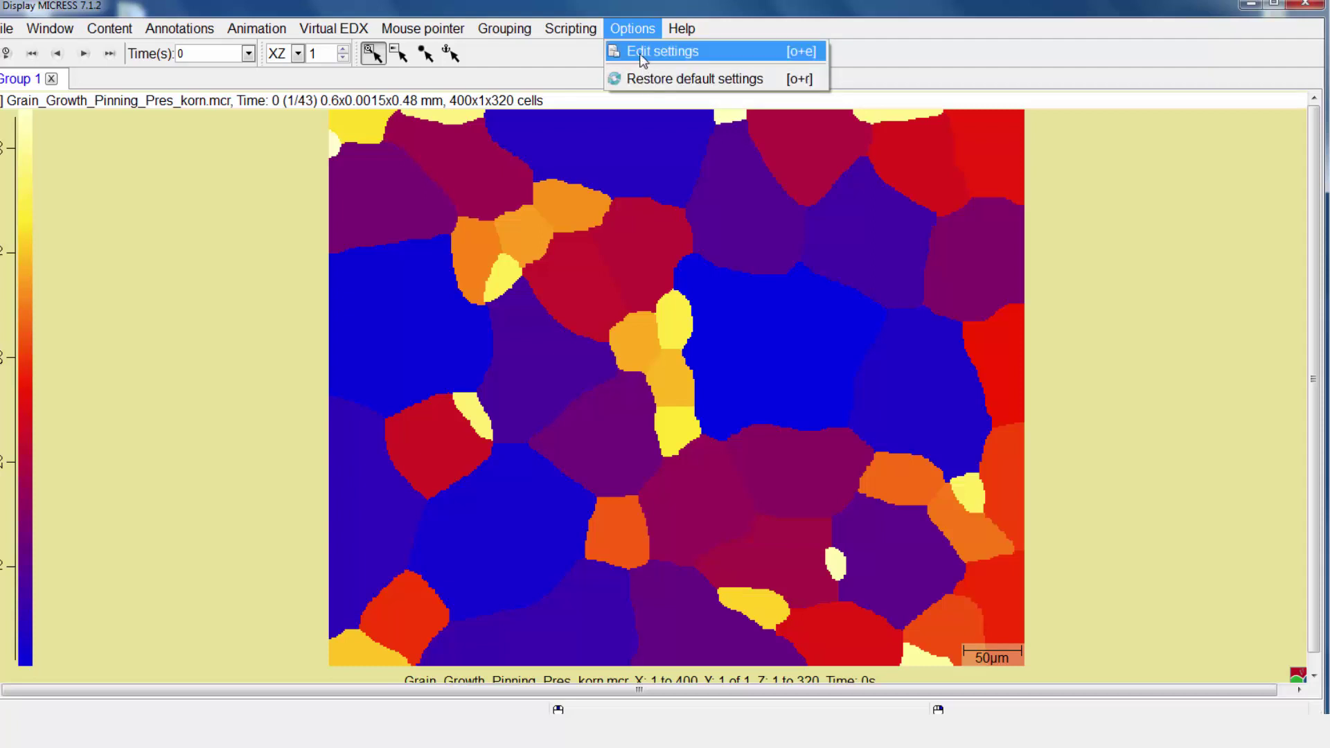
{"action": "left_click", "coordinate": [640, 52]}
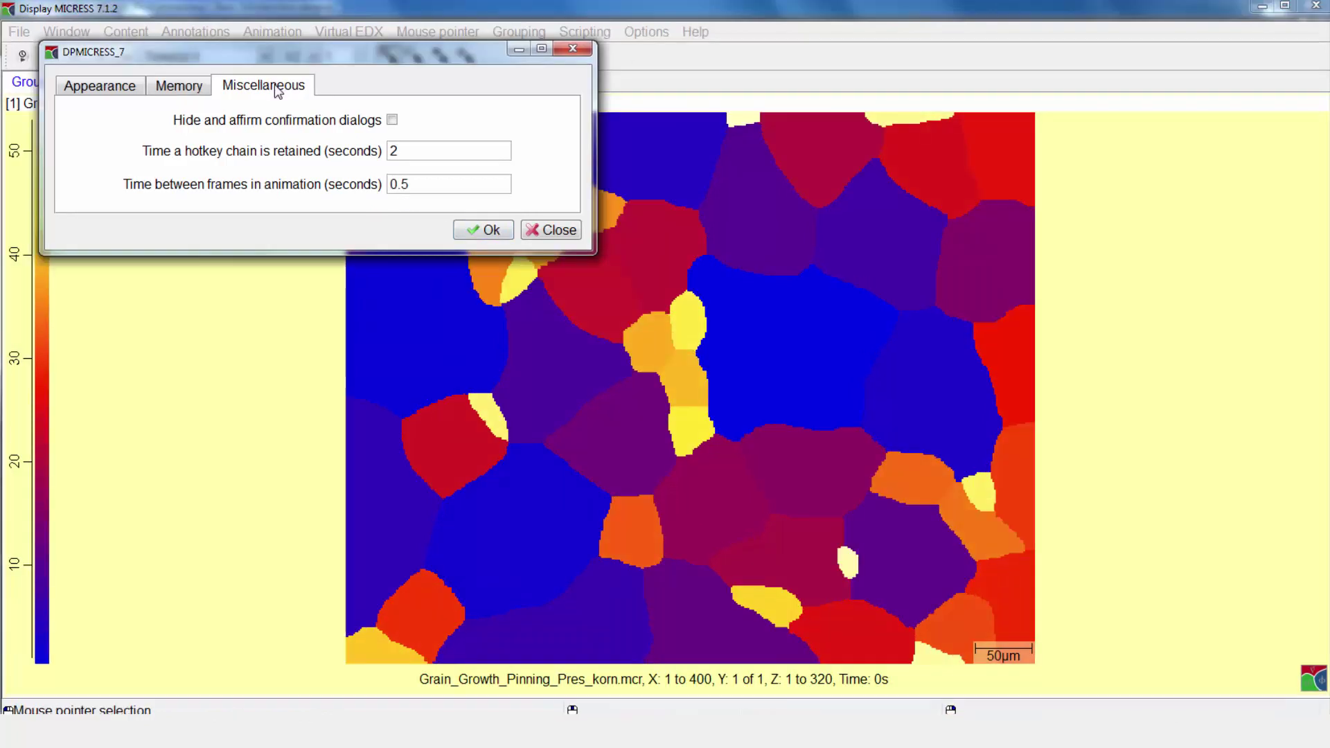
{"action": "left_click", "coordinate": [493, 231]}
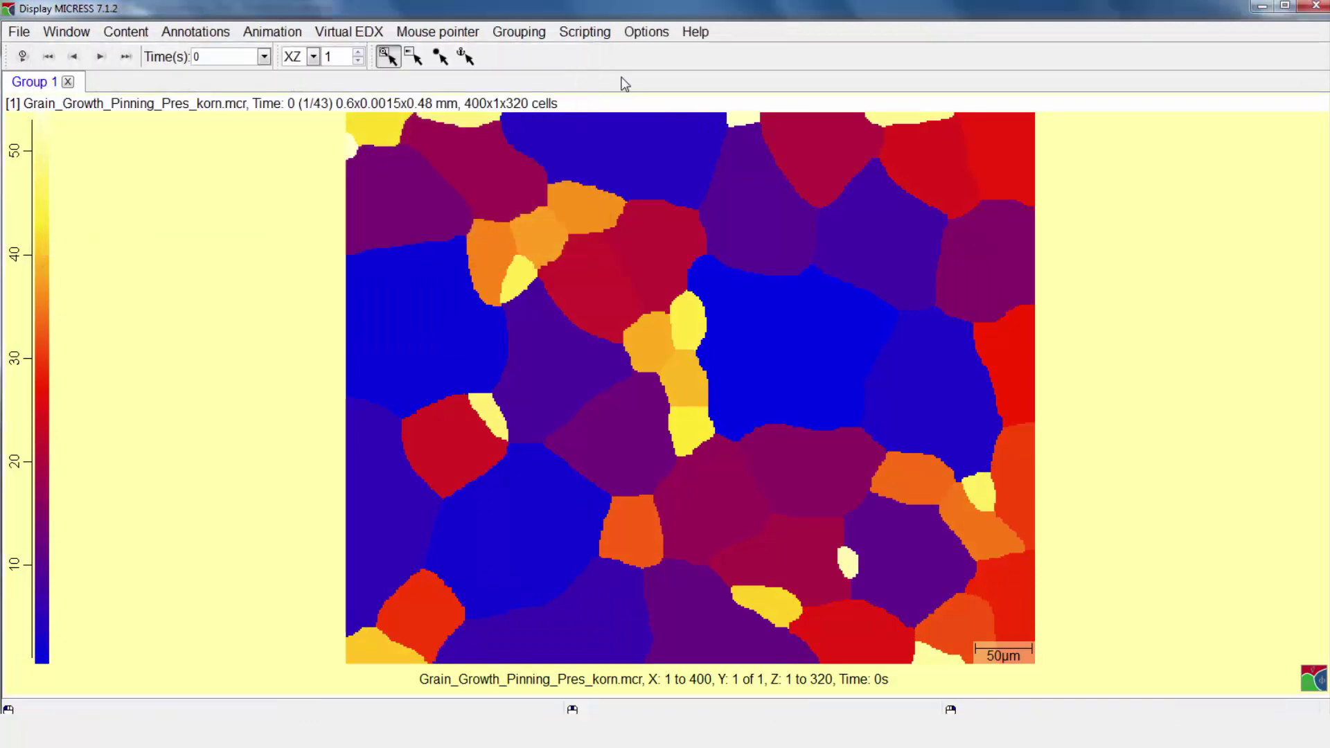
Step: Open the Display MICRESS Handbook link in the web browser, and return to the grain growth result
{"action": "left_click", "coordinate": [695, 35]}
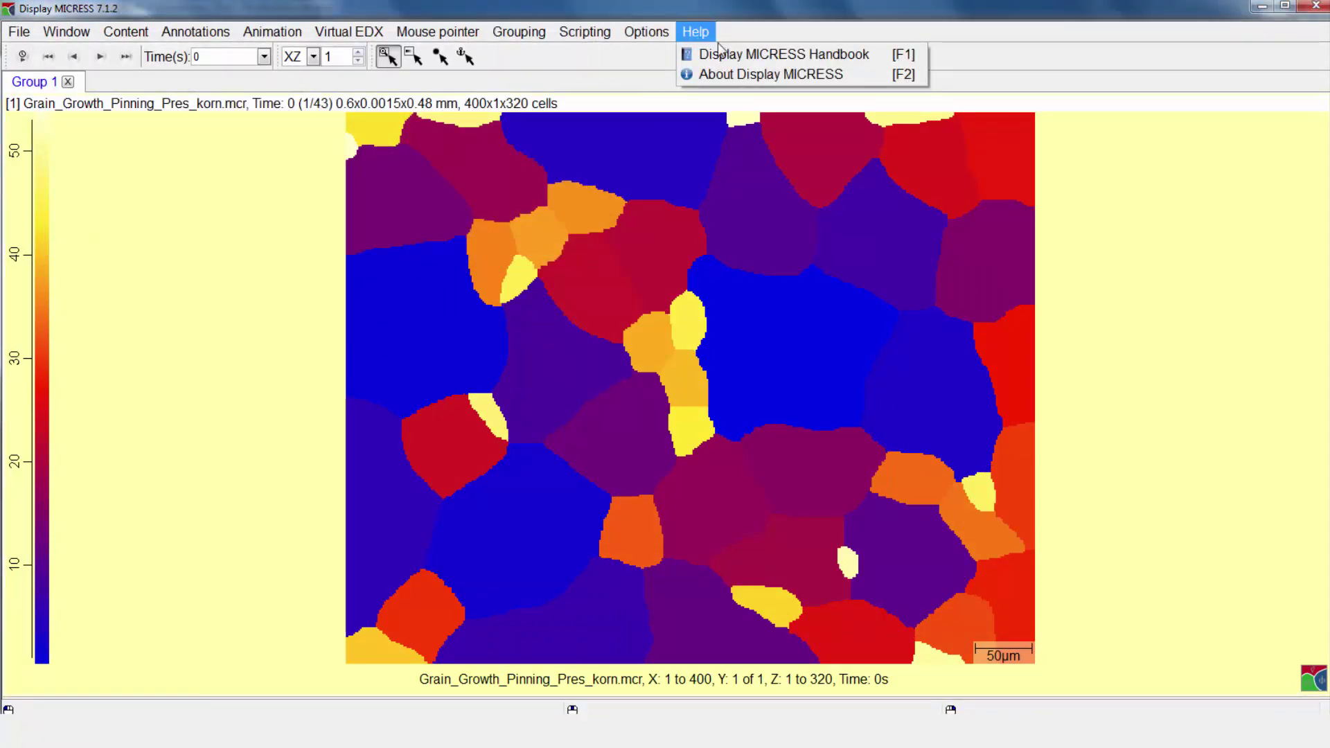
{"action": "left_click", "coordinate": [840, 61]}
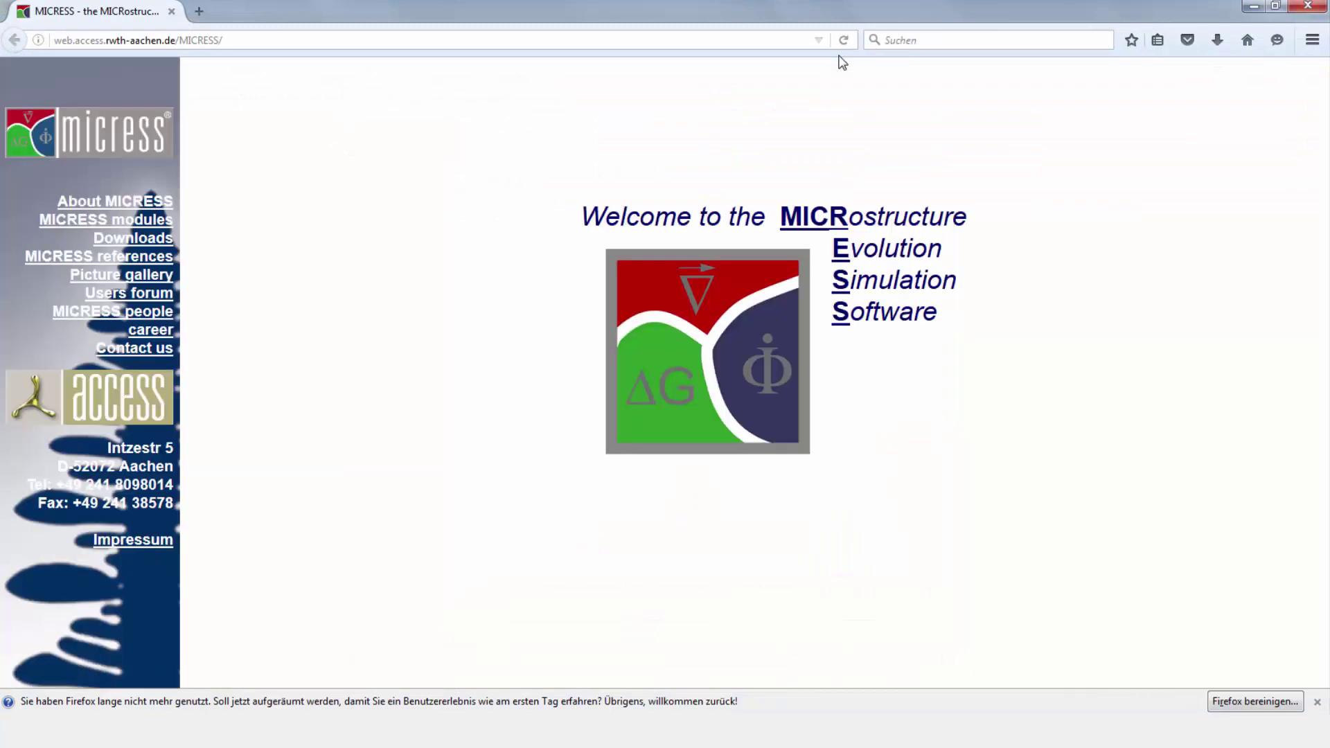
{"action": "left_click", "coordinate": [1252, 6]}
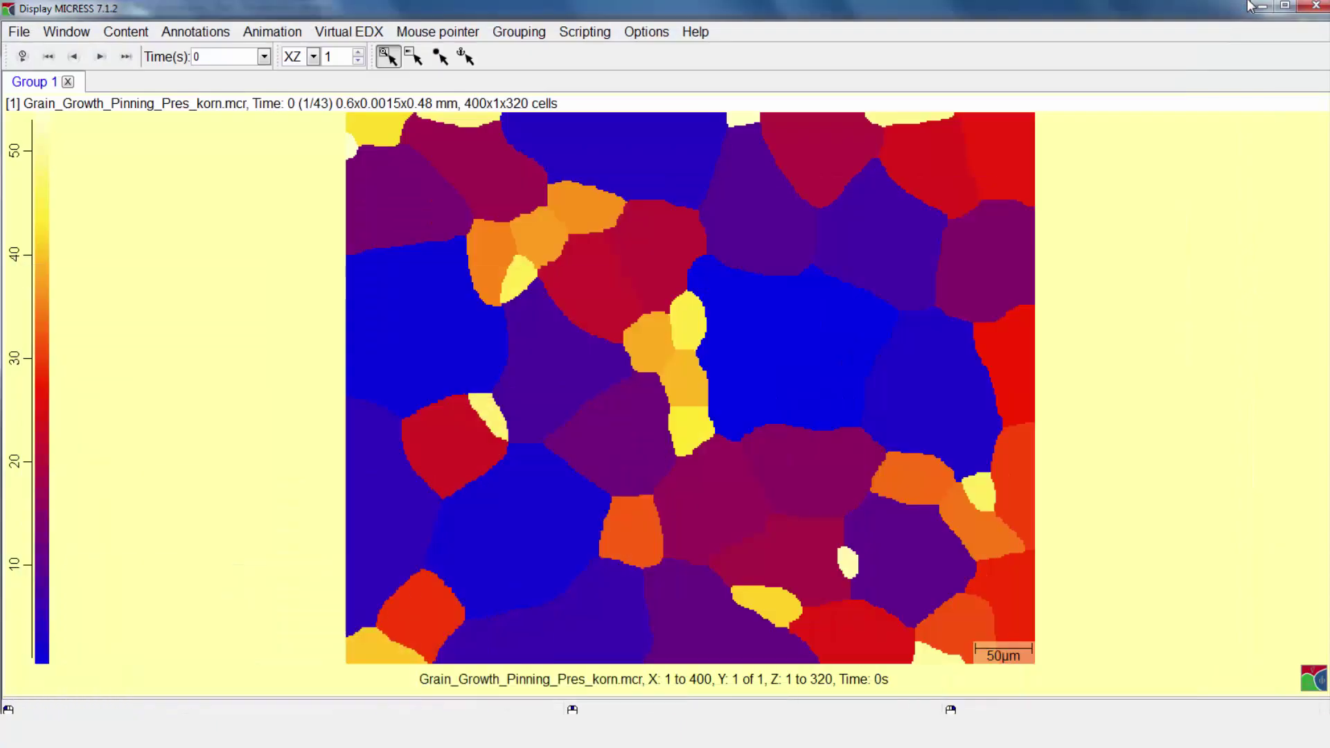
Step: View the version and library information about Display MICRESS and close it
{"action": "left_click", "coordinate": [695, 32]}
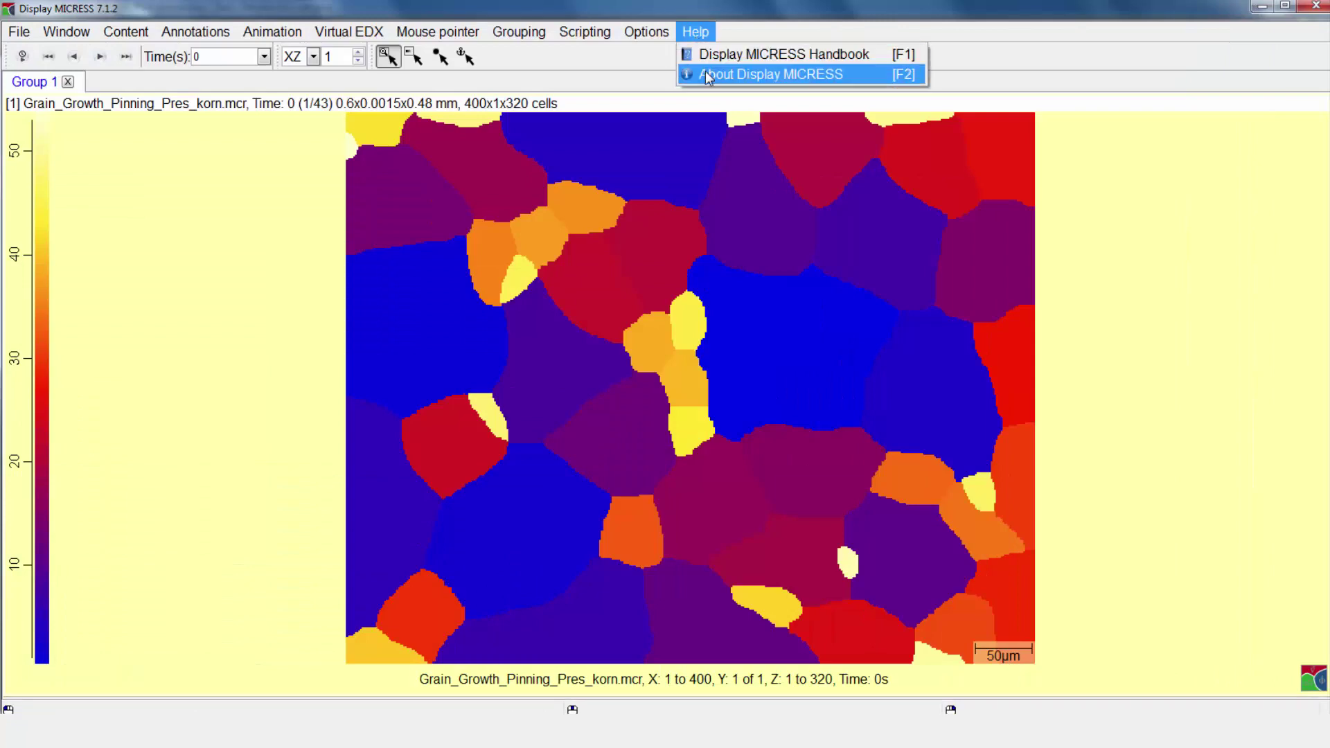
{"action": "left_click", "coordinate": [705, 73]}
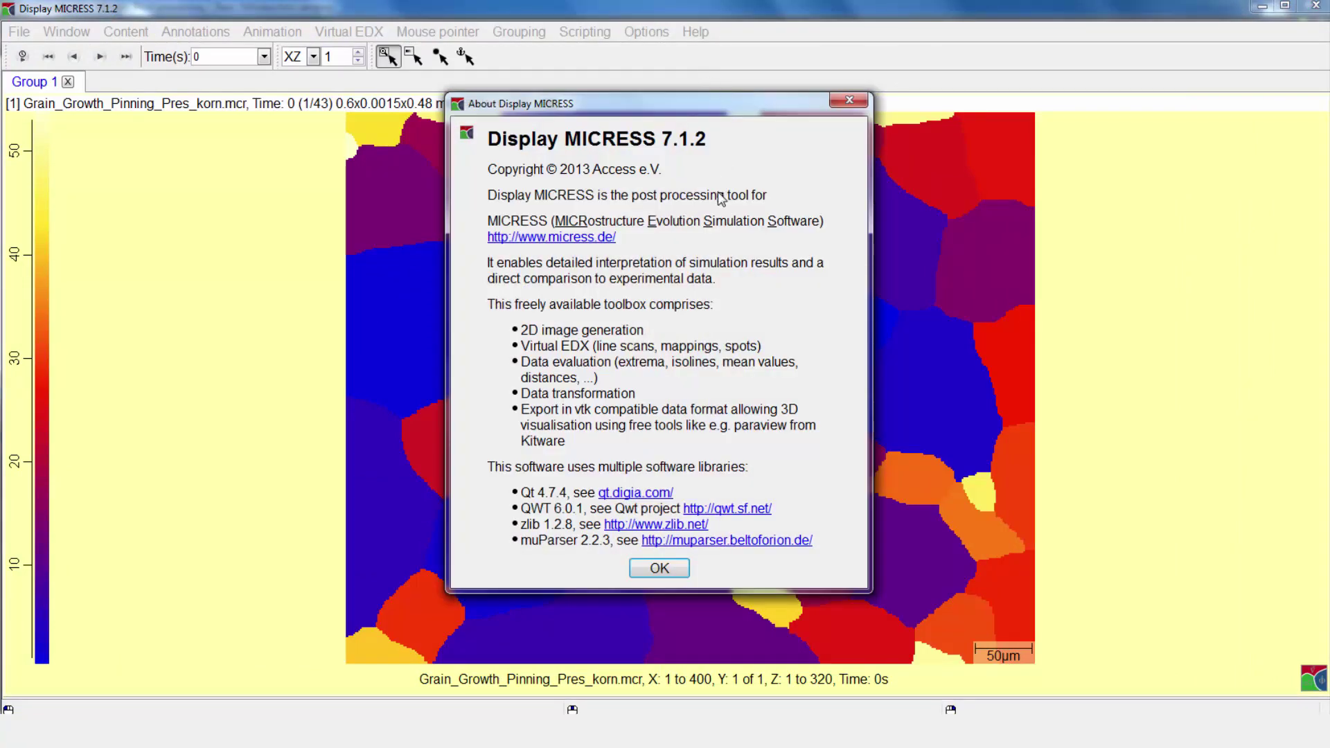
{"action": "left_click", "coordinate": [673, 569]}
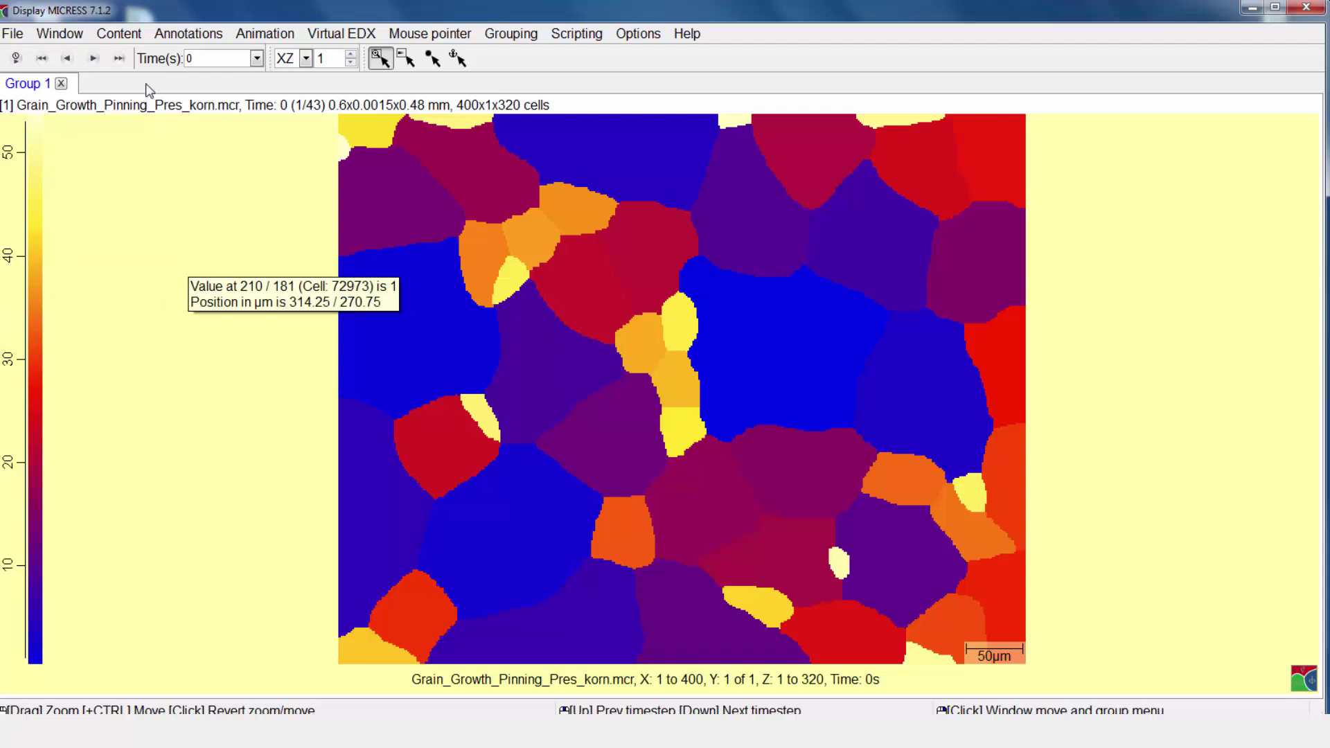
{"action": "left_click", "coordinate": [136, 38]}
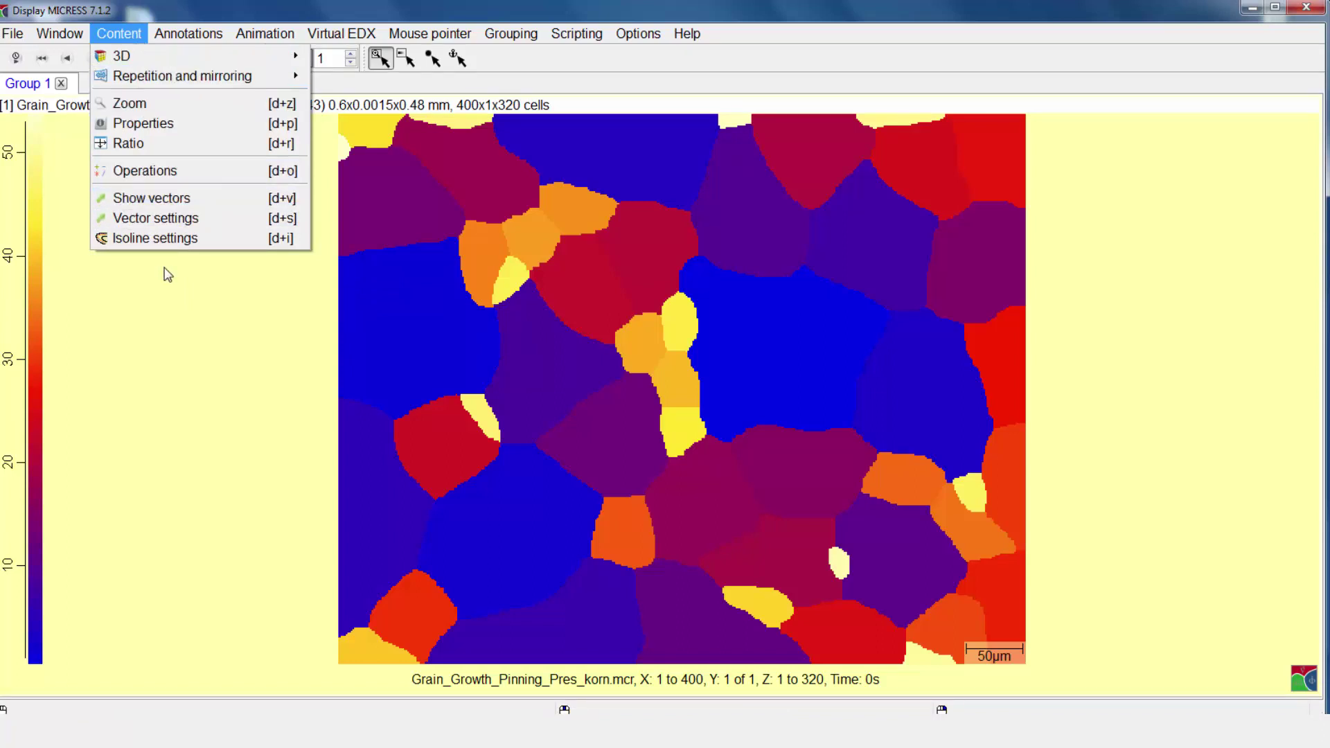
{"action": "left_click", "coordinate": [176, 319]}
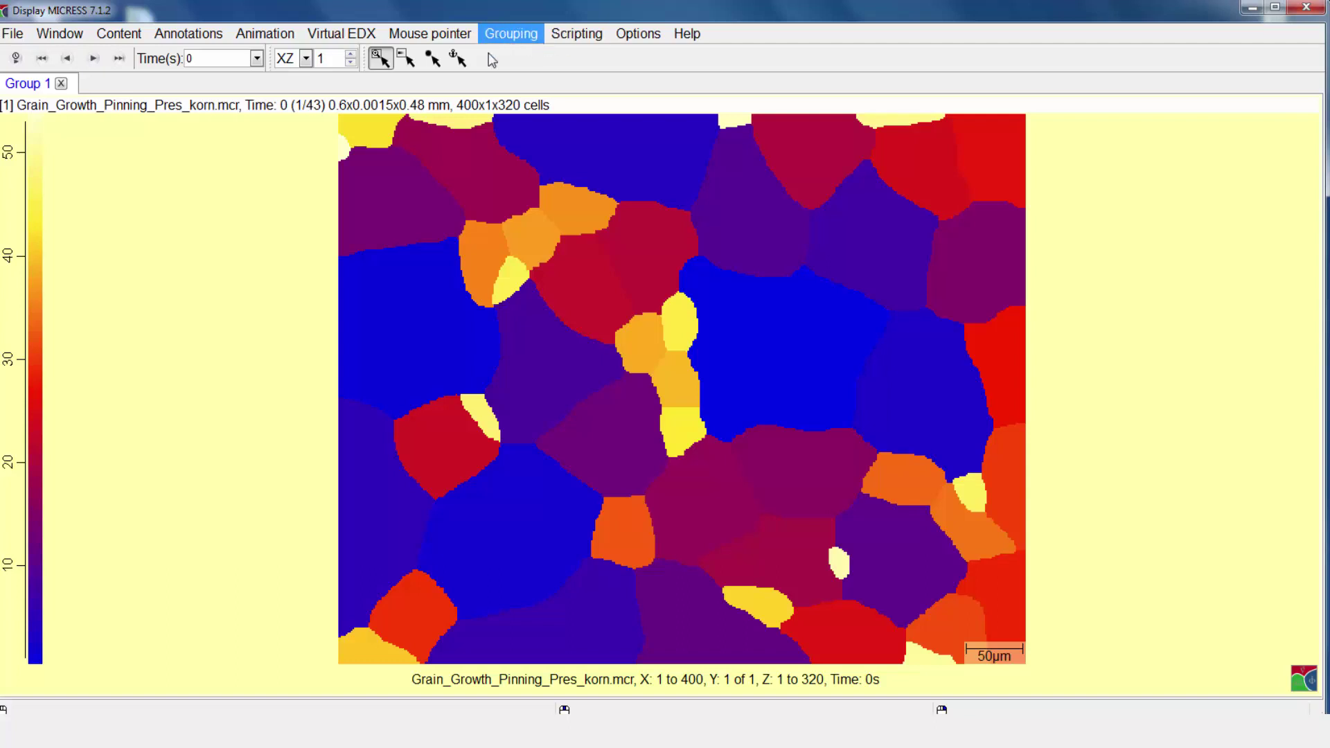
{"action": "mouse_move", "coordinate": [235, 288]}
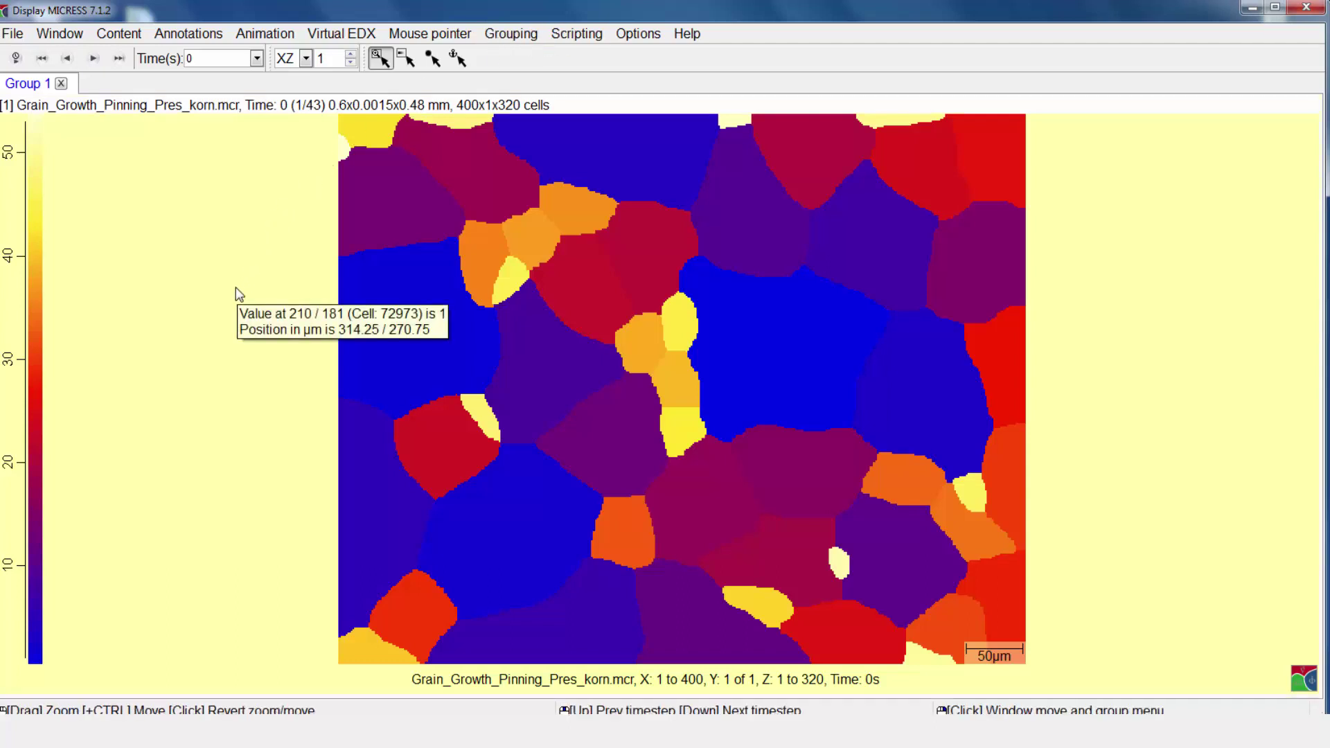